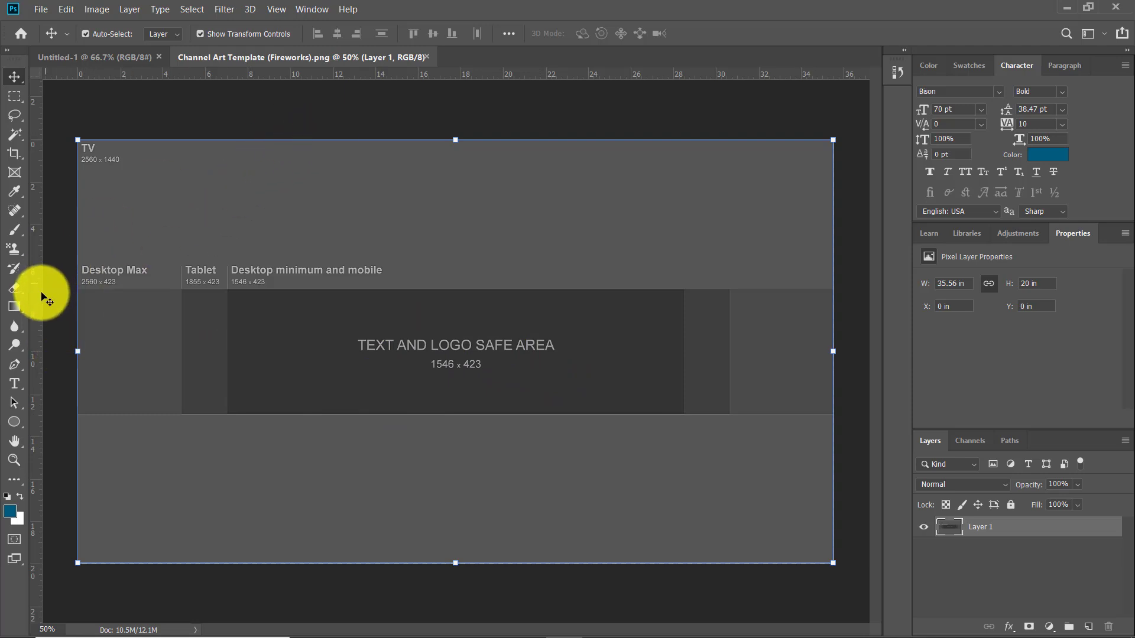
Place four vertical guides at the left and right edges of the tablet and safe areas and horizontal guides along the safe area's top and bottom
left_click_drag(39, 321, 182, 343)
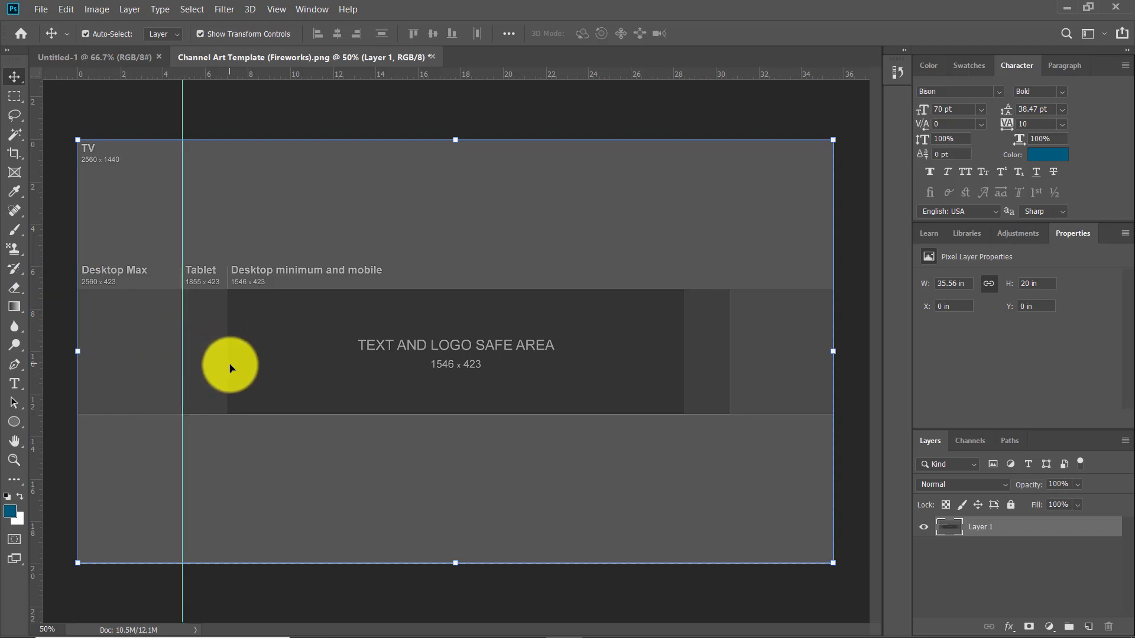
left_click_drag(35, 375, 226, 397)
left_click_drag(35, 362, 685, 382)
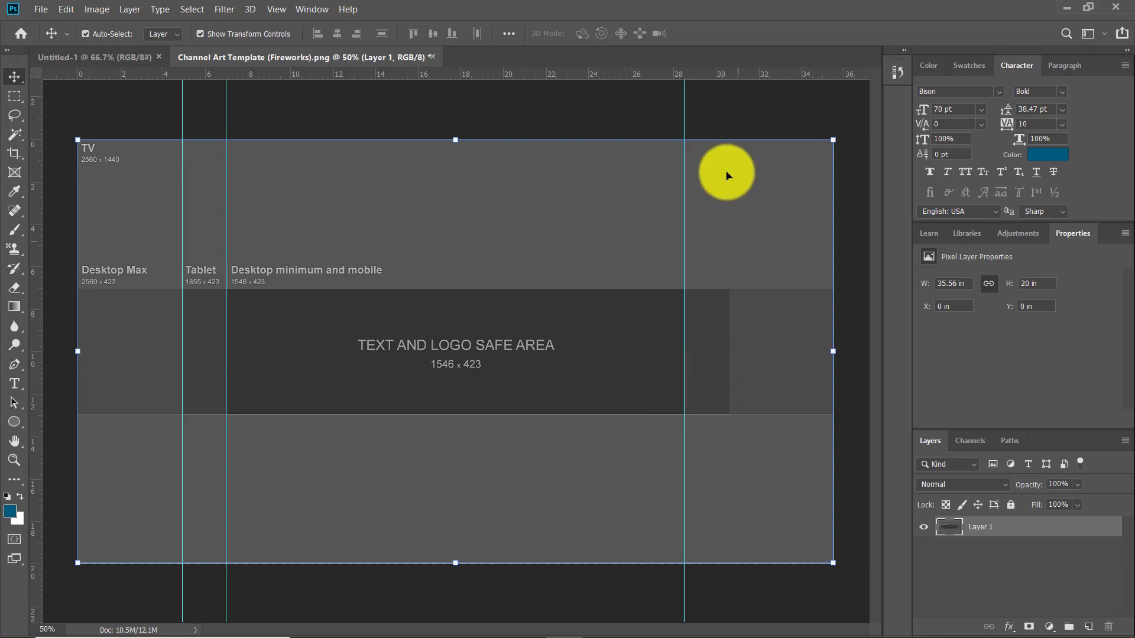
left_click_drag(744, 77, 736, 289)
left_click_drag(35, 421, 729, 432)
scroll(730, 432, "up", 6)
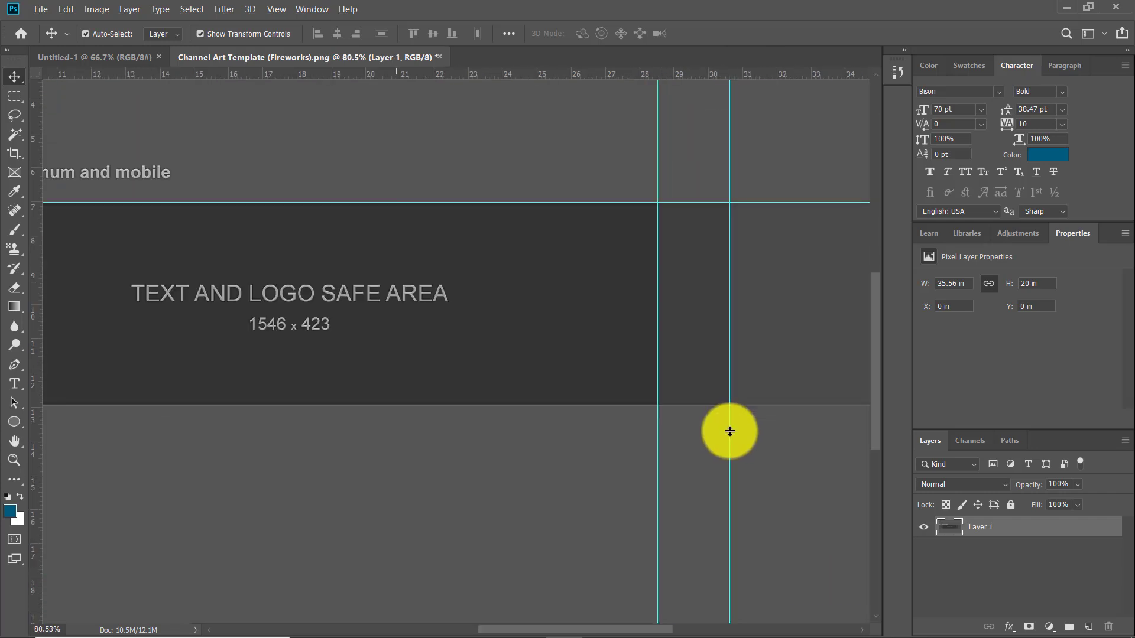
scroll(730, 431, "up", 2)
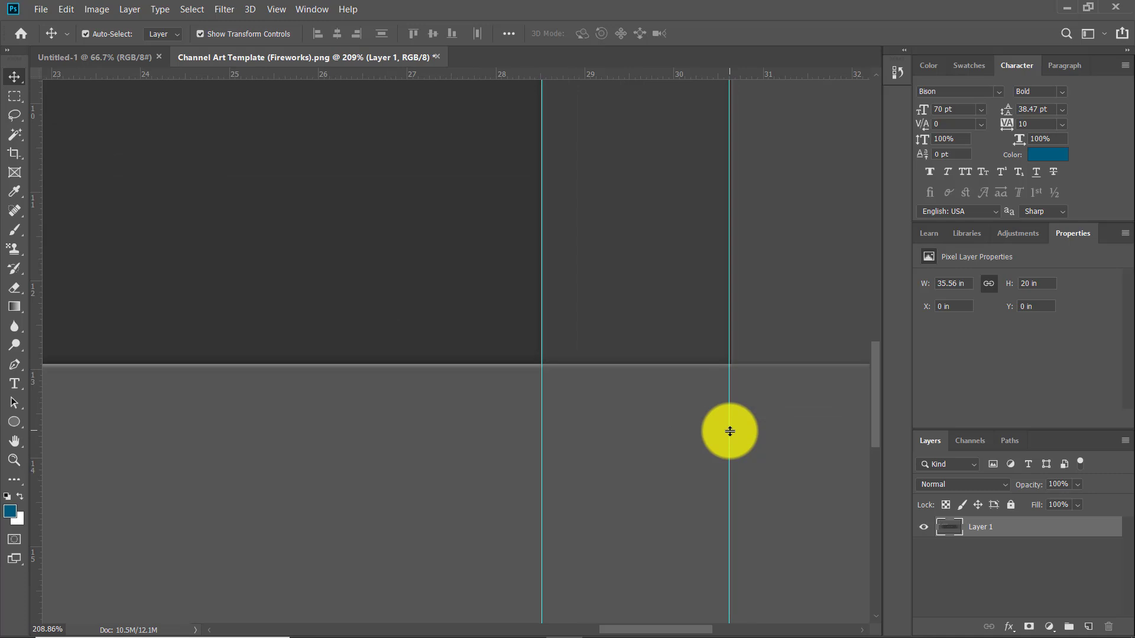
scroll(729, 431, "down", 5)
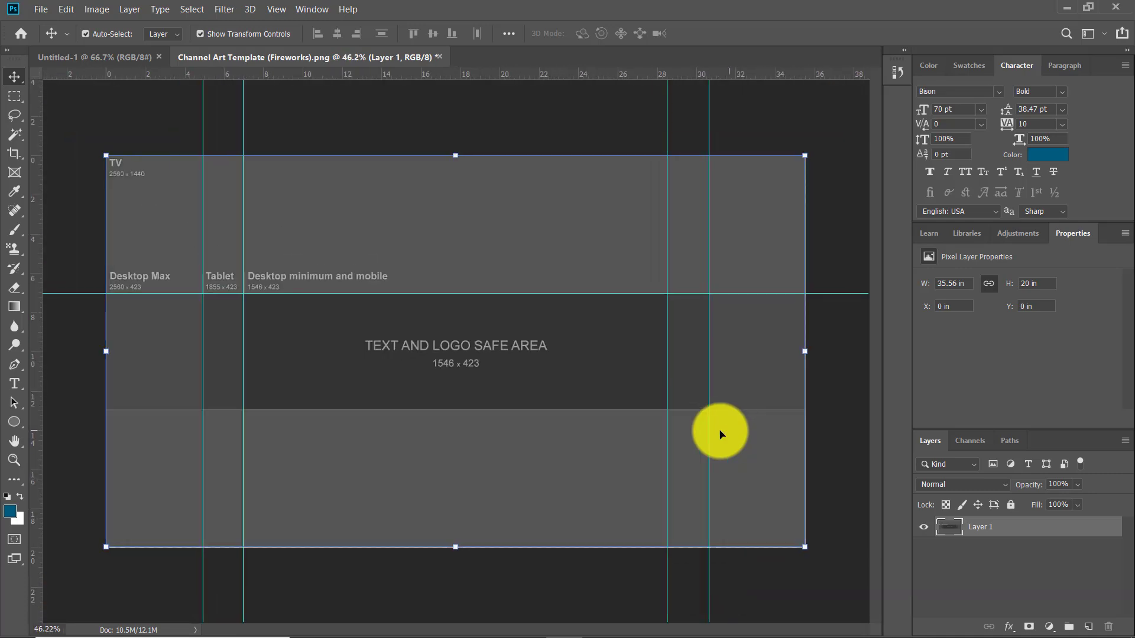
left_click_drag(527, 71, 512, 410)
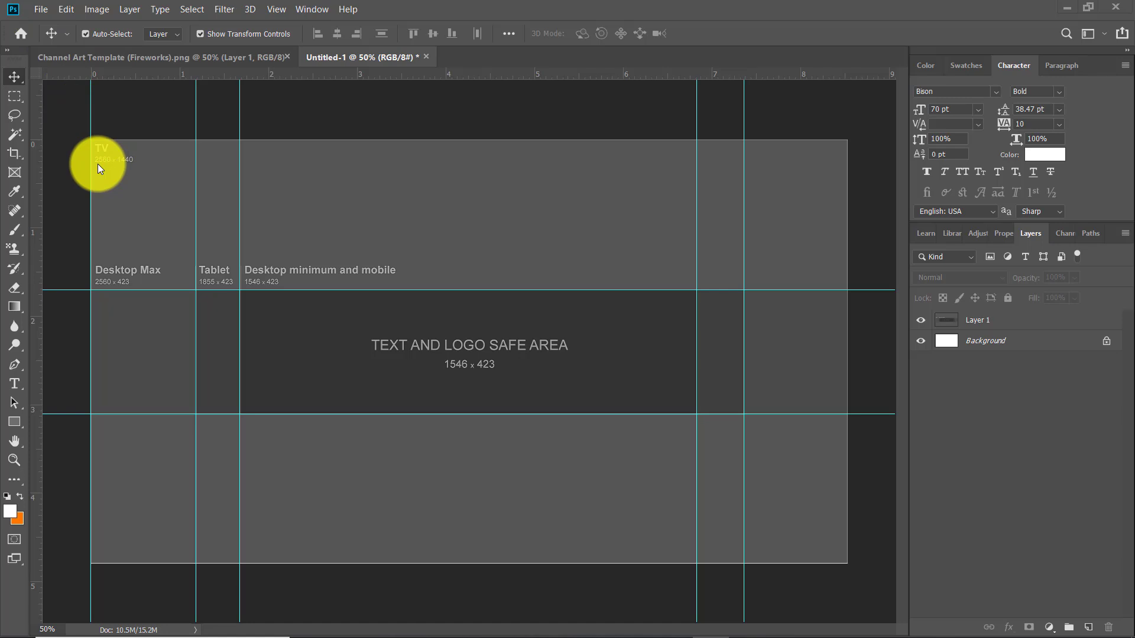
Create a new landscape document of 2560 × 1440 pixels at 300 pixels/inch in 8-bit RGB Color
left_click(41, 10)
left_click(64, 27)
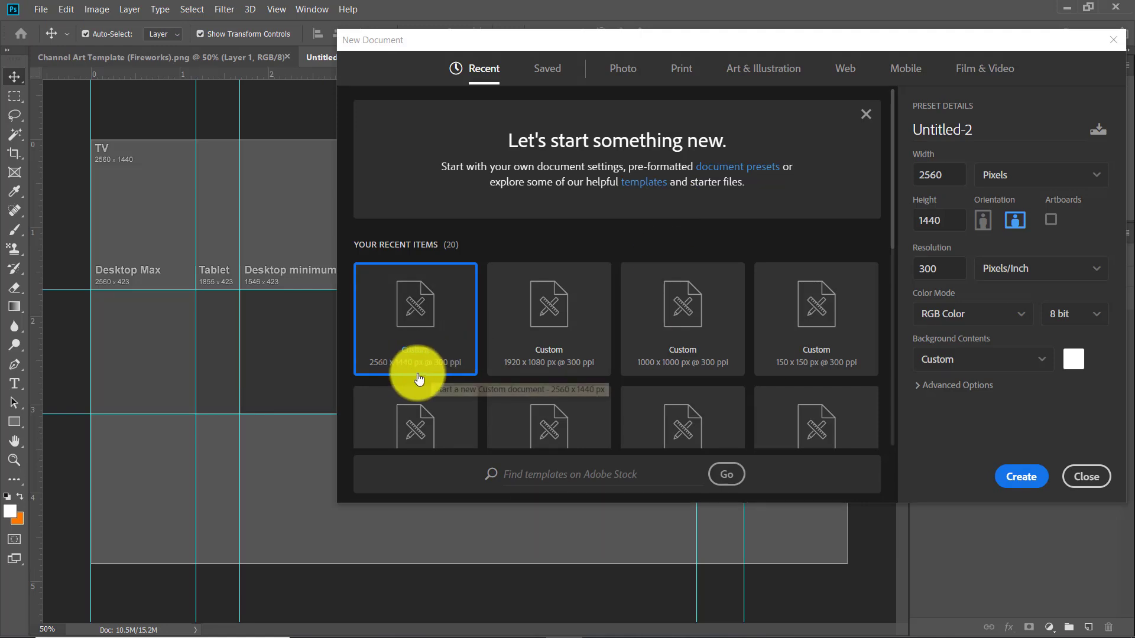
left_click(937, 176)
left_click(940, 222)
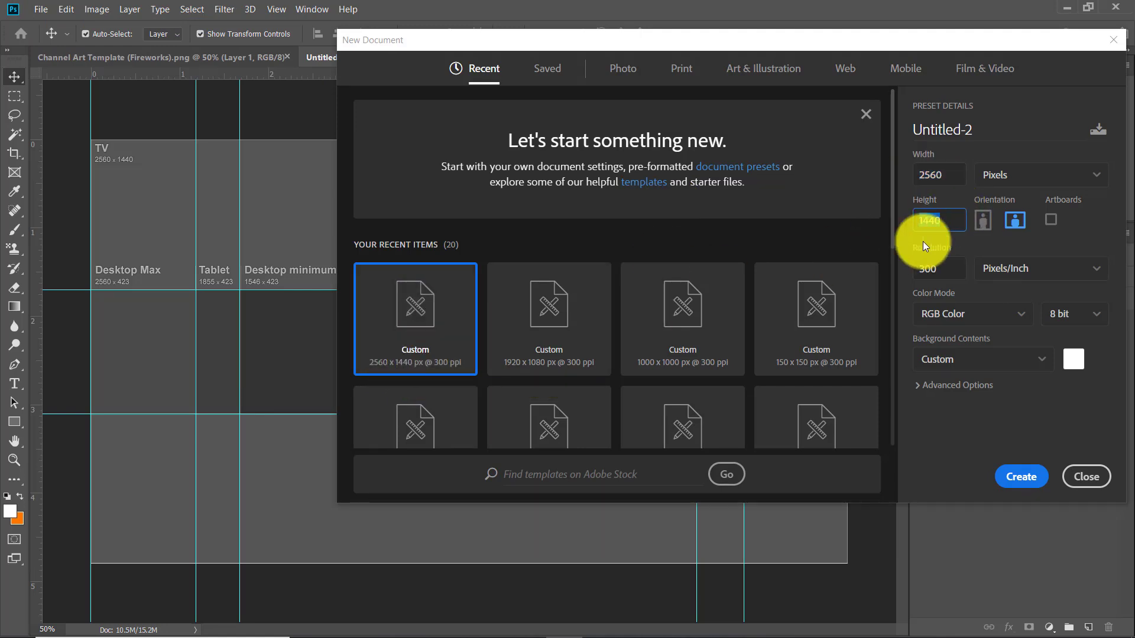
left_click(1023, 477)
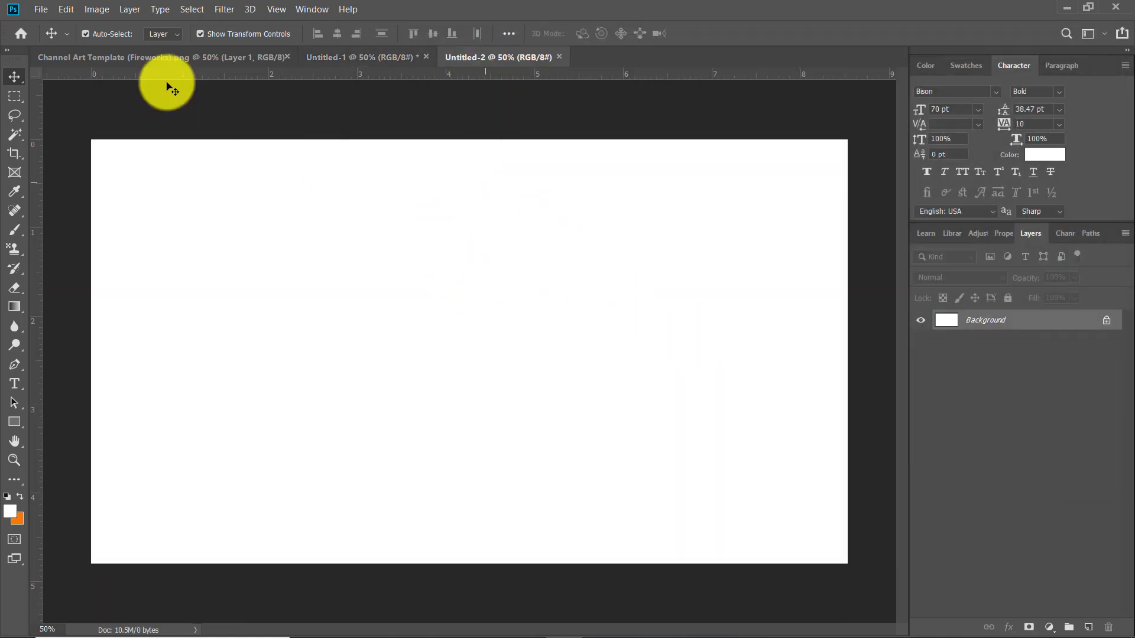
Delete the channel art template layer from the Untitled-1 document, keeping its guides
left_click(131, 58)
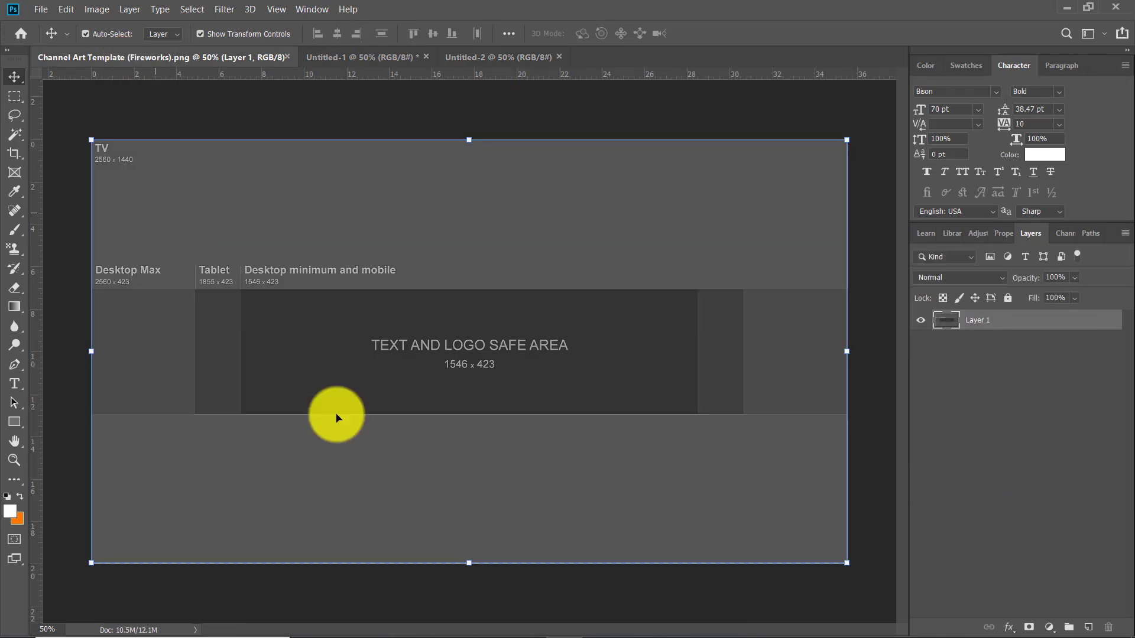
left_click(380, 52)
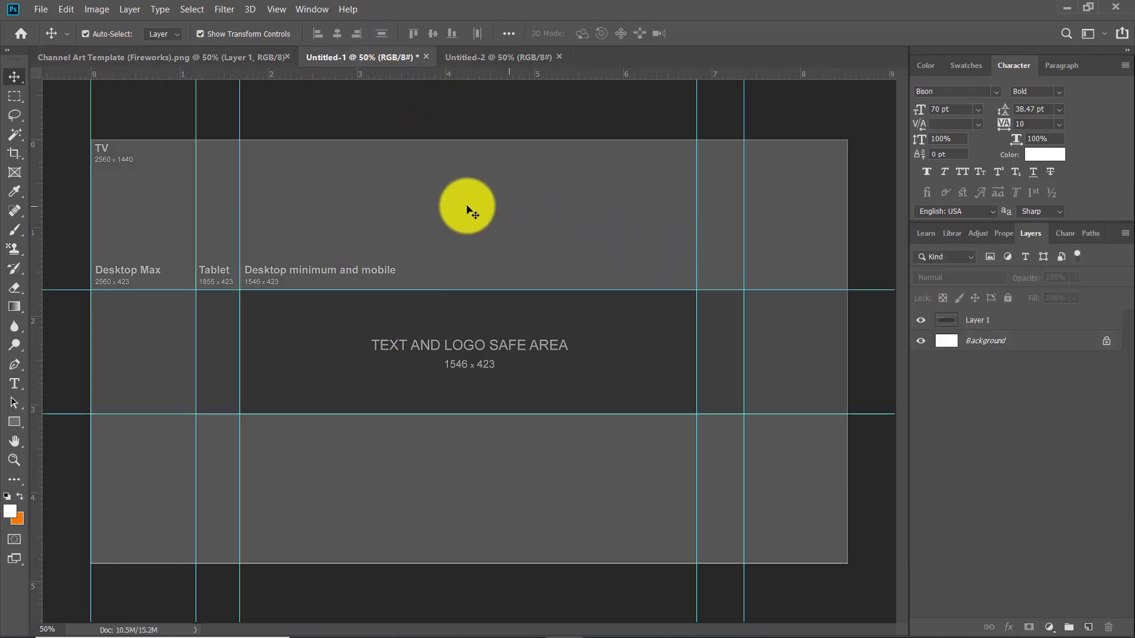
left_click(523, 210)
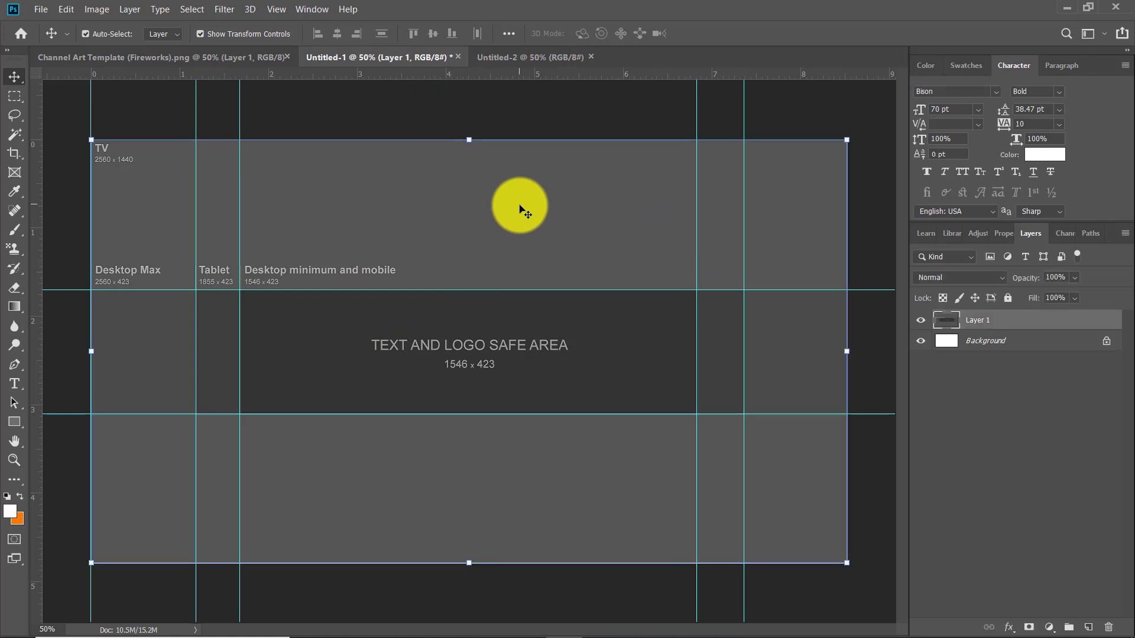
key("Delete")
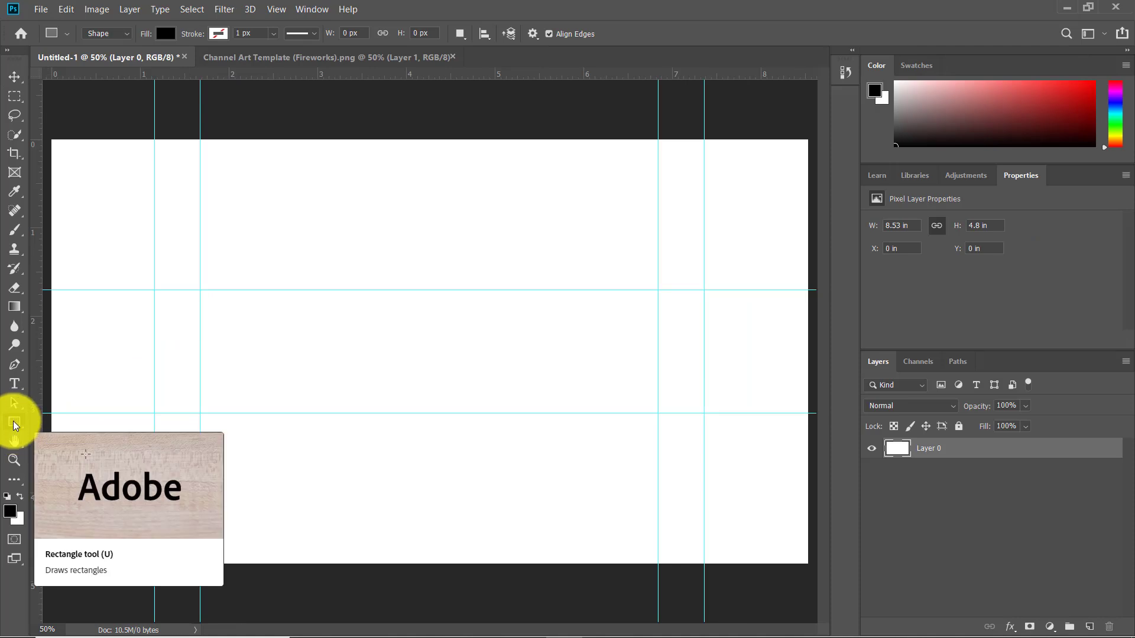
Draw a rectangle about 357 × 419 px between the horizontal guides from the canvas's left edge to the first vertical guide, and fill it red
mouse_move(15, 426)
left_mouse_down()
mouse_move(76, 418)
mouse_move(87, 429)
mouse_move(14, 423)
left_mouse_up()
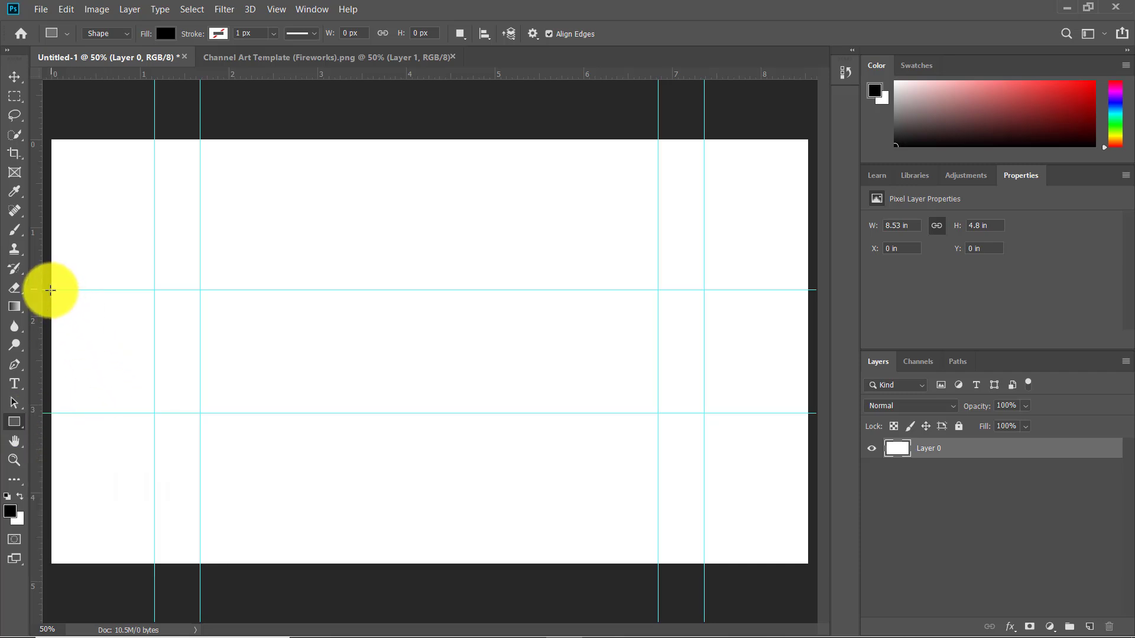
left_click_drag(50, 290, 152, 418)
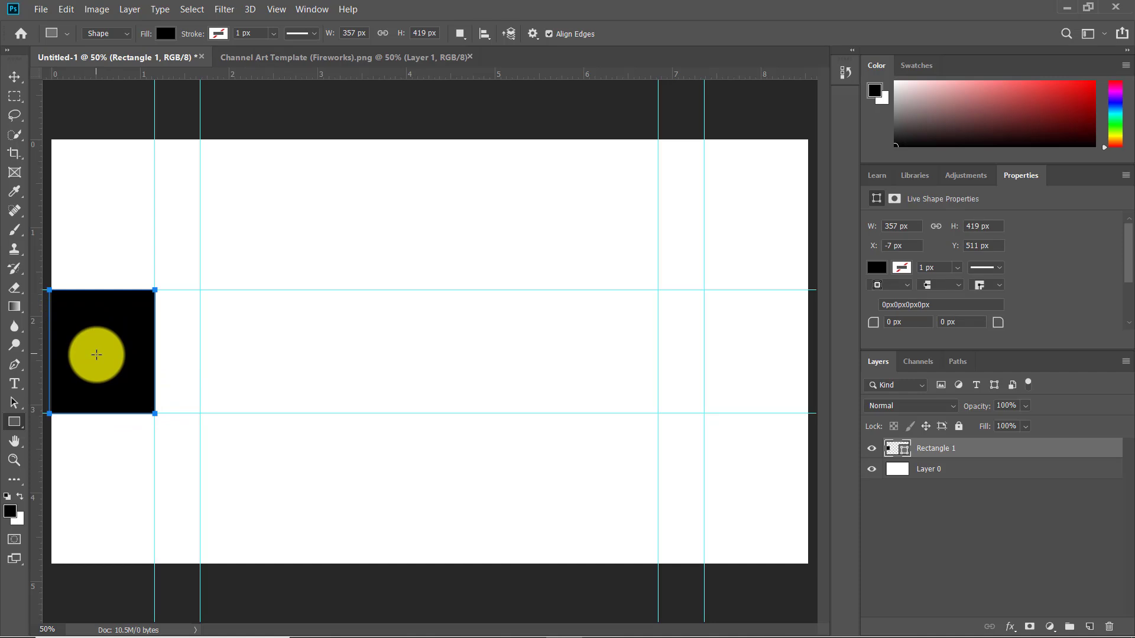
left_click(878, 268)
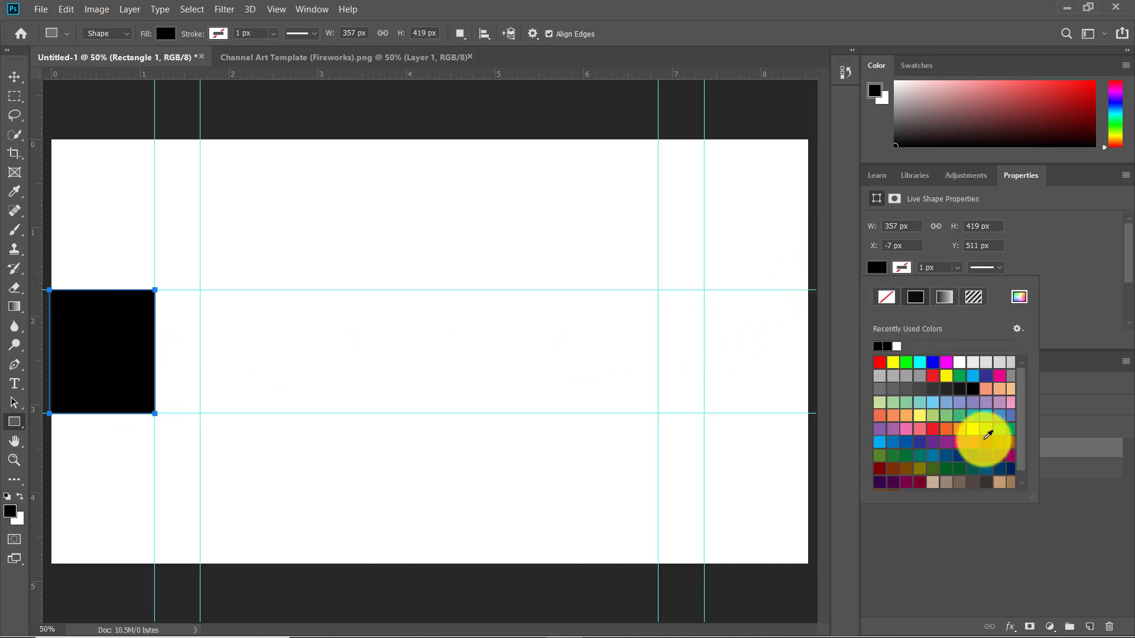
left_click(932, 429)
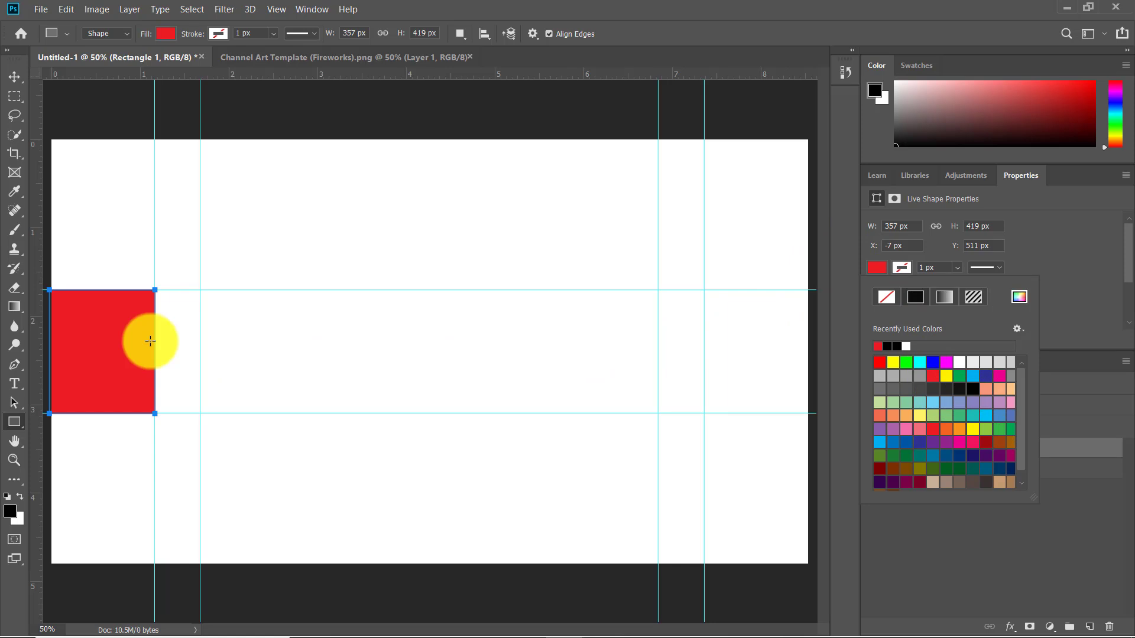
Set the red rectangle's stroke to no color
left_click(903, 269)
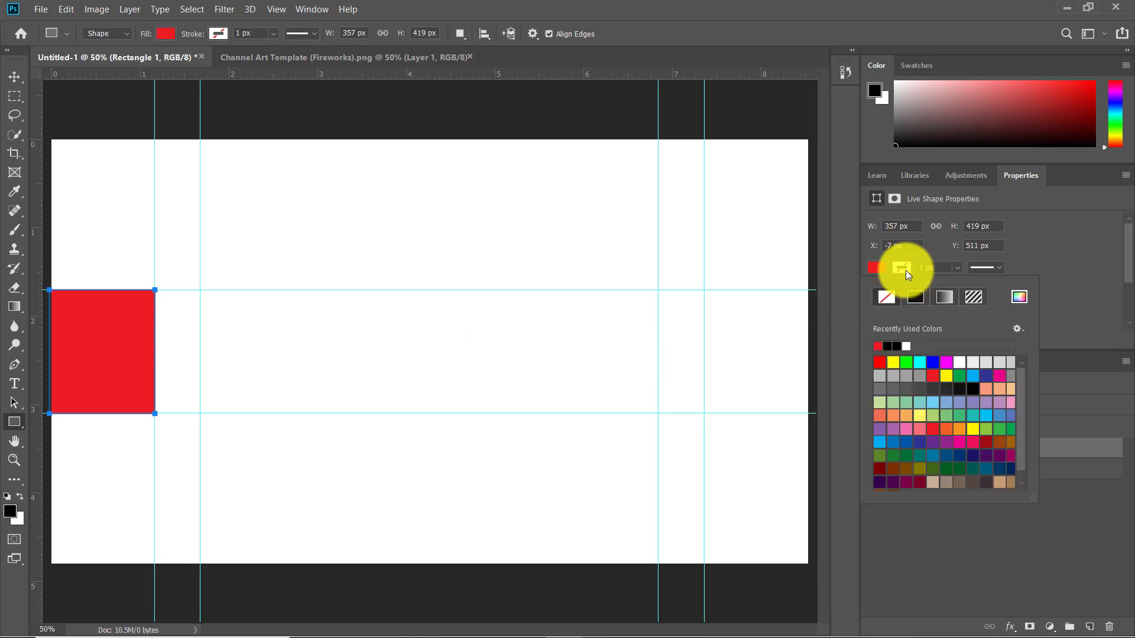
left_click(903, 269)
left_click(890, 296)
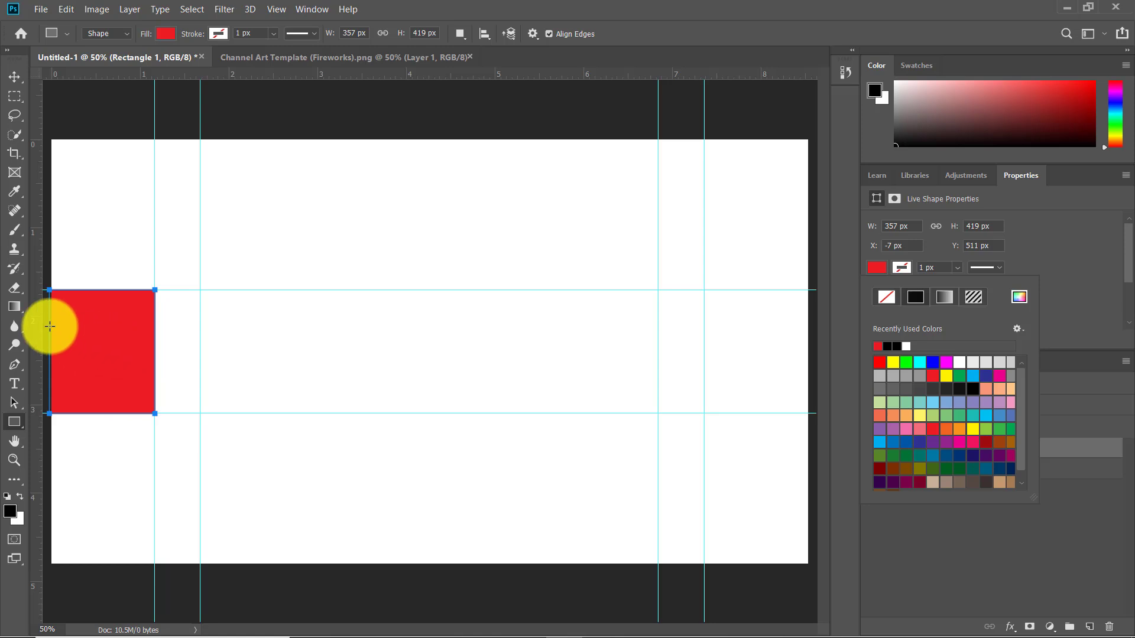
left_click(272, 317)
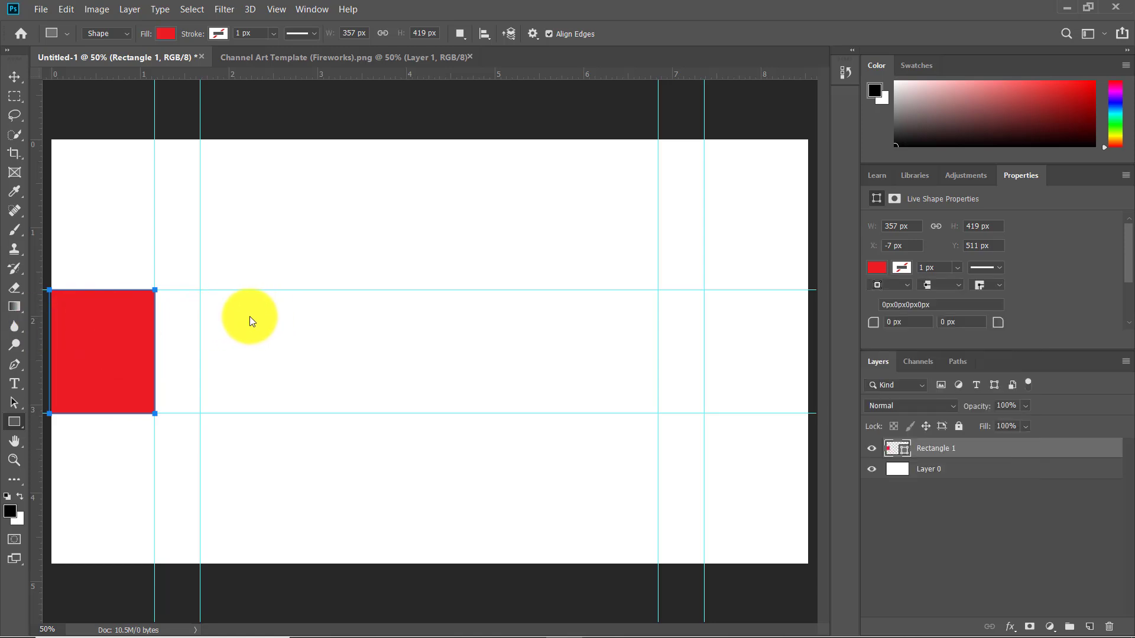
left_click(250, 317)
Copy the red rectangle to the right end of the canvas, between the last vertical guide and the canvas edge
key("Escape")
left_click(13, 76)
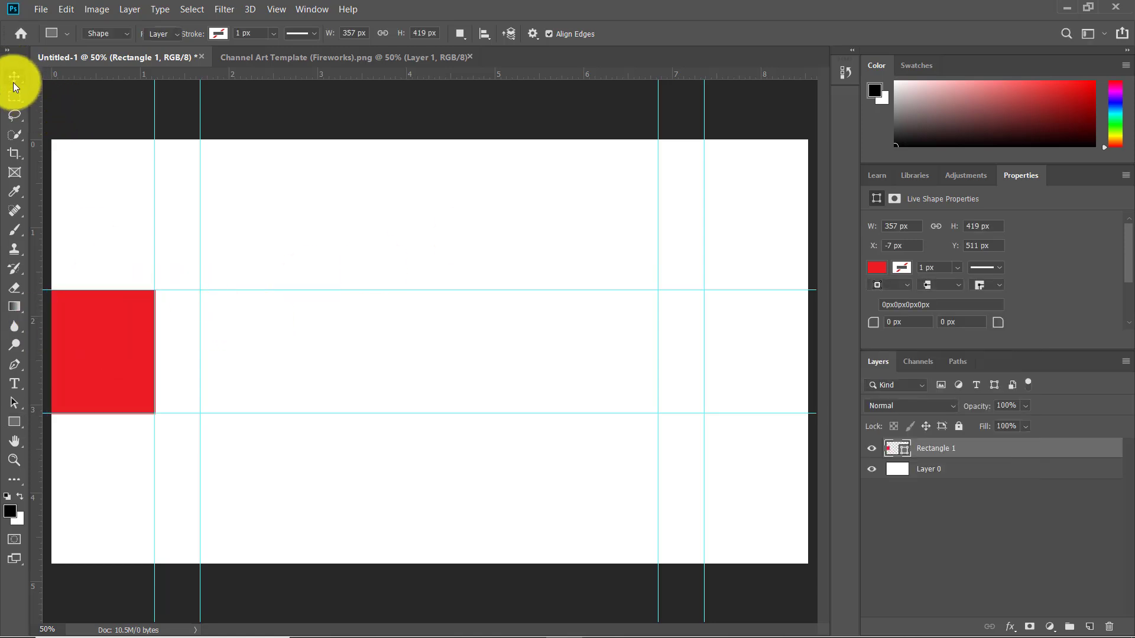
left_click_drag(116, 368, 768, 366)
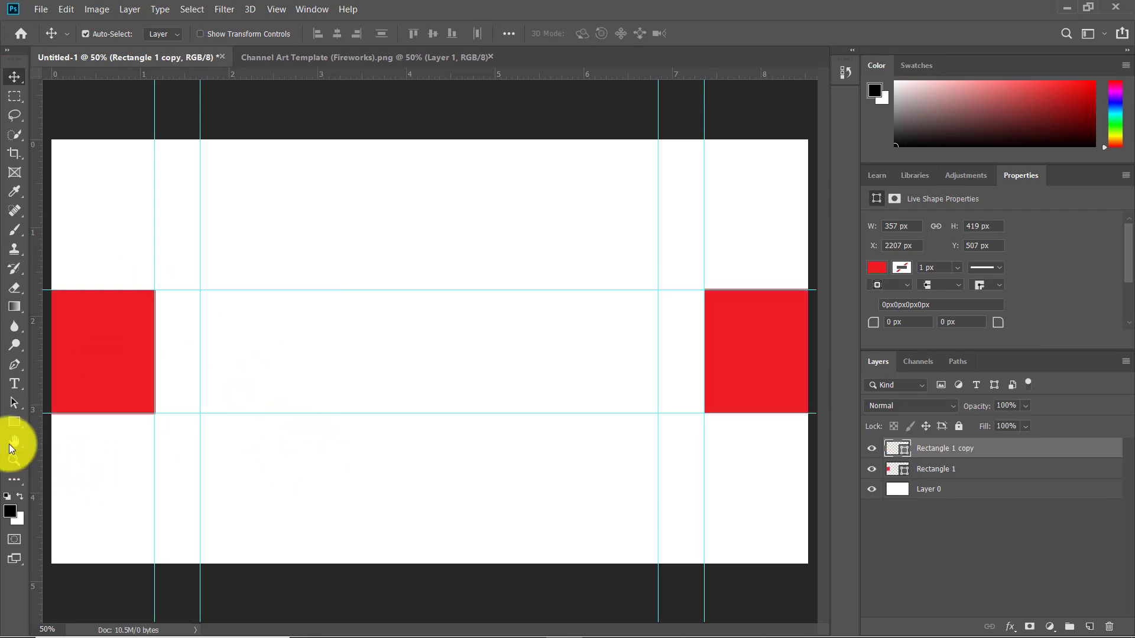
Draw a second red rectangle against the left block and resize it to about 453 × 419 px to fit between the horizontal guides
left_click(14, 422)
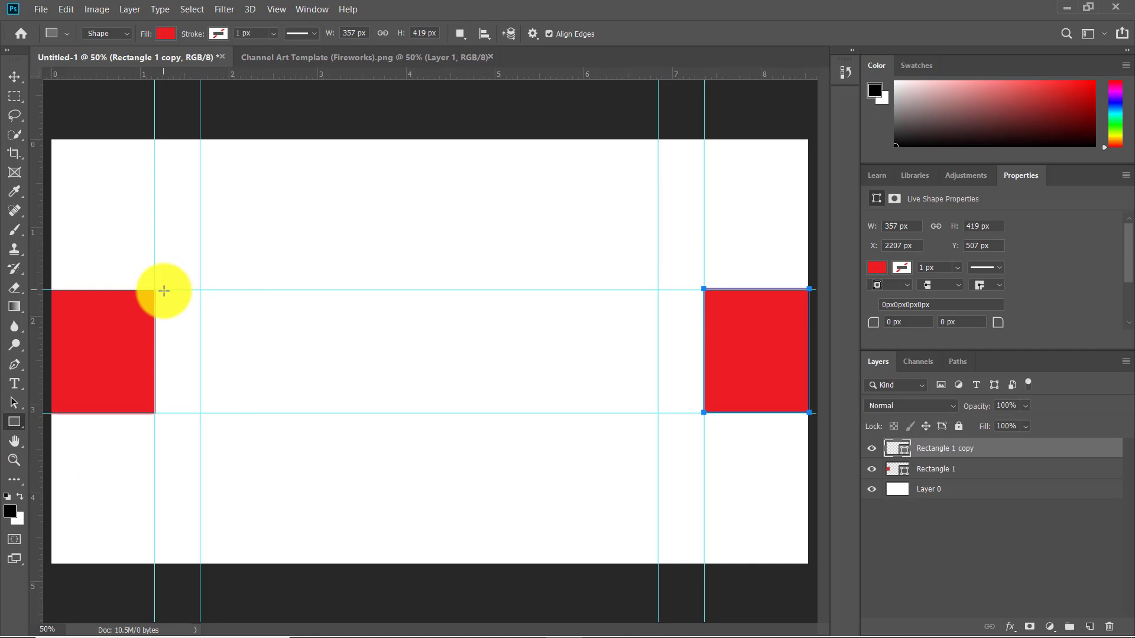
left_click_drag(155, 290, 276, 422)
left_click(14, 76)
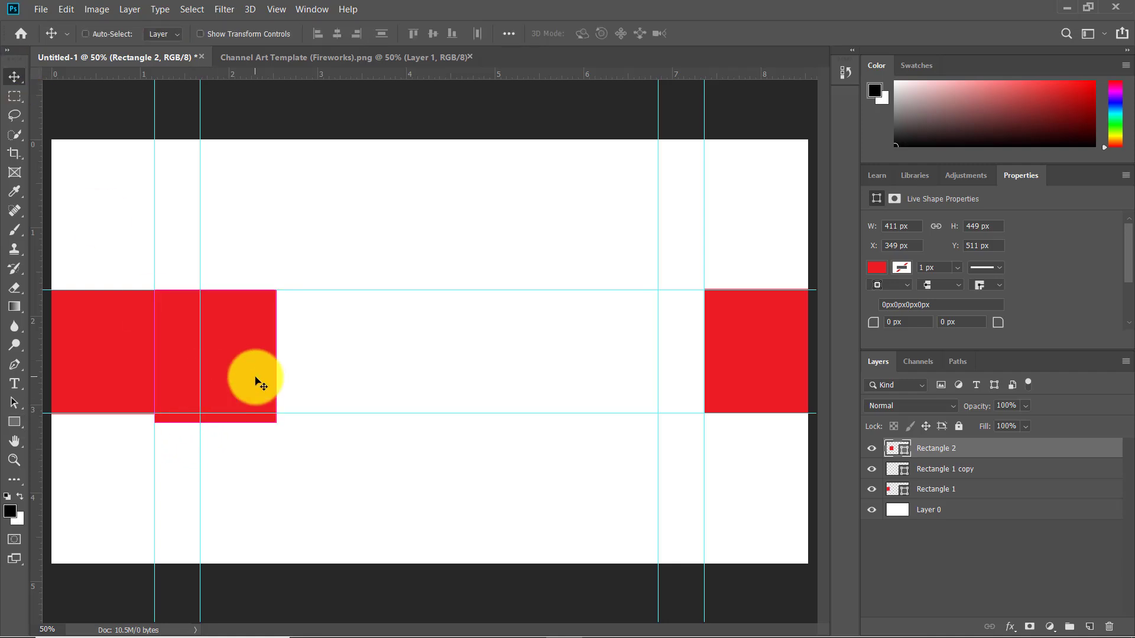
key("ctrl+t")
left_click_drag(215, 423, 215, 410)
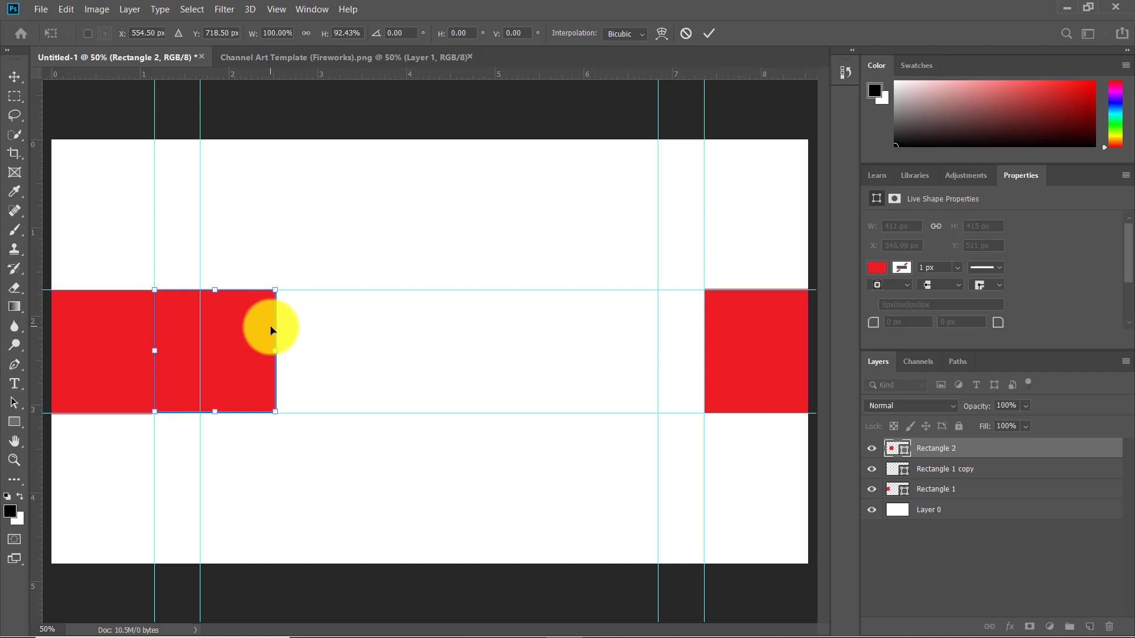
left_click_drag(274, 330, 299, 328)
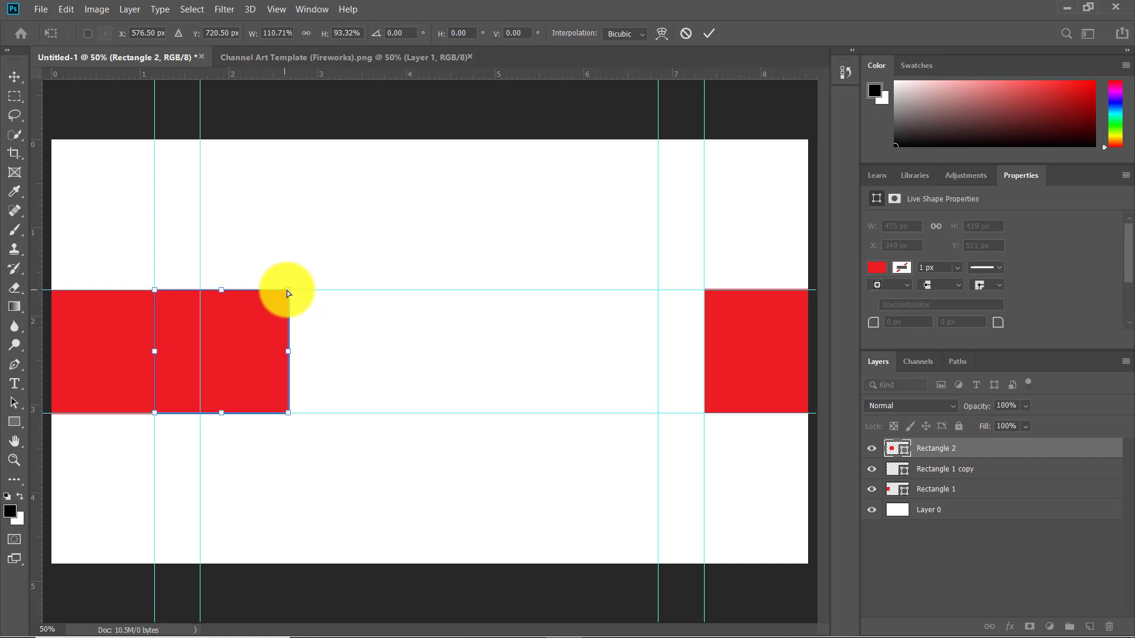
Distort the second rectangle into a triangle by pulling its upper right corner down and outward to the lower horizontal guide
left_click_drag(288, 292, 328, 413)
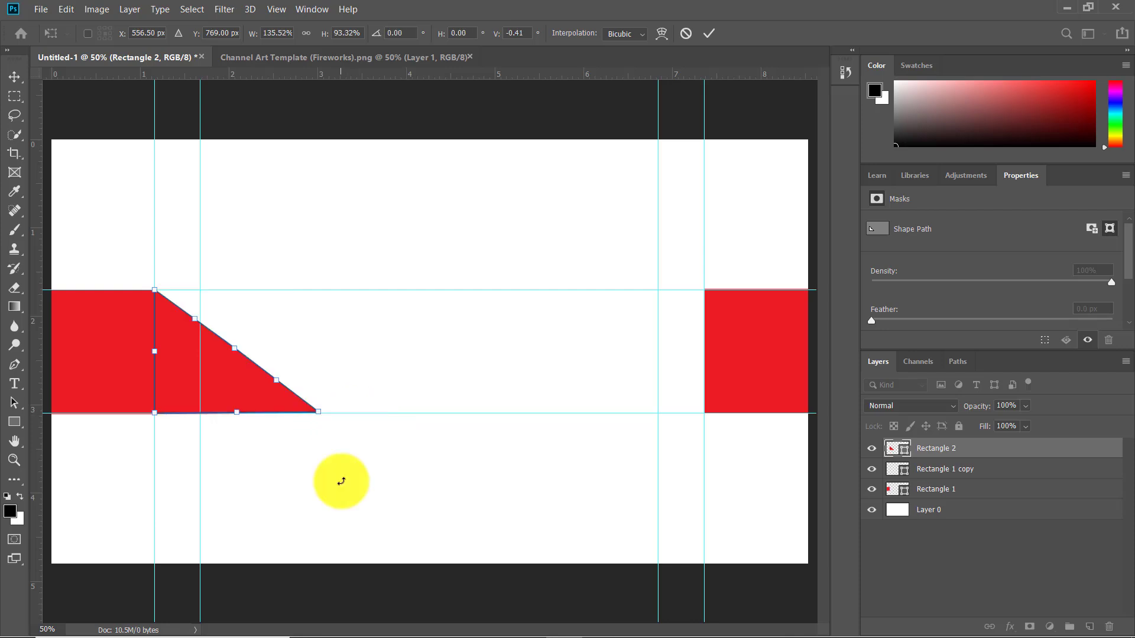
key("Return")
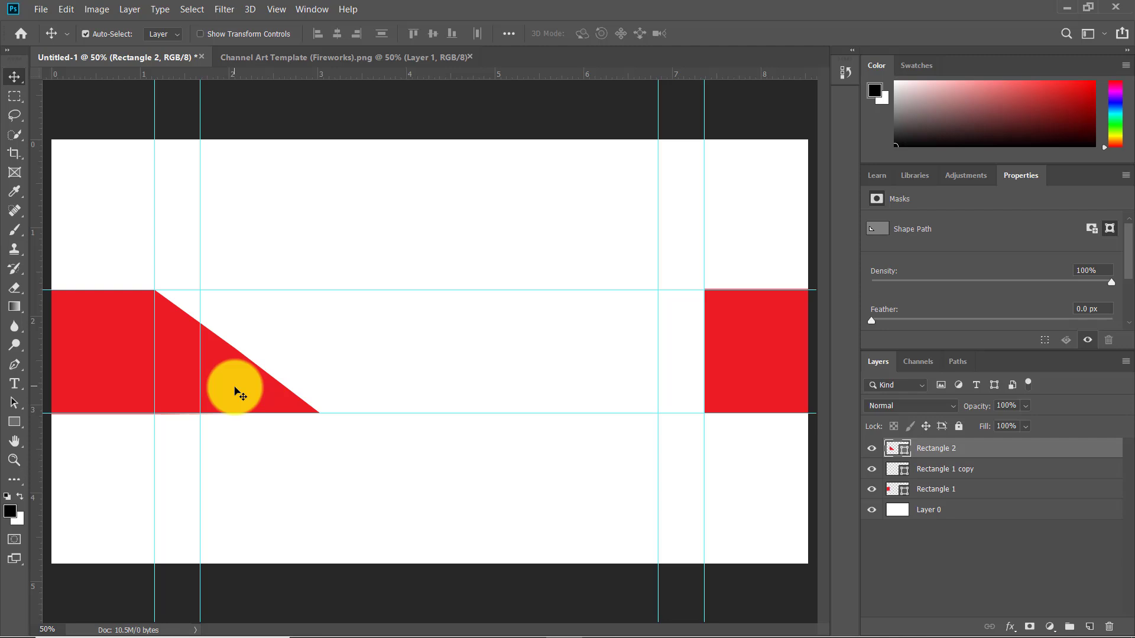
key("ctrl+t")
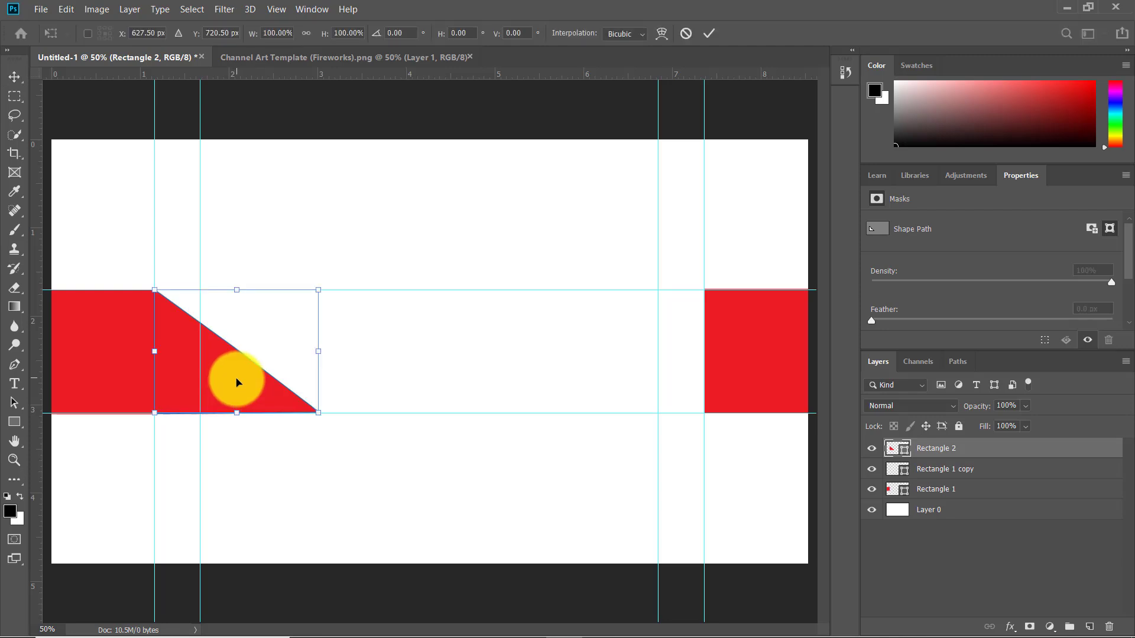
key("Return")
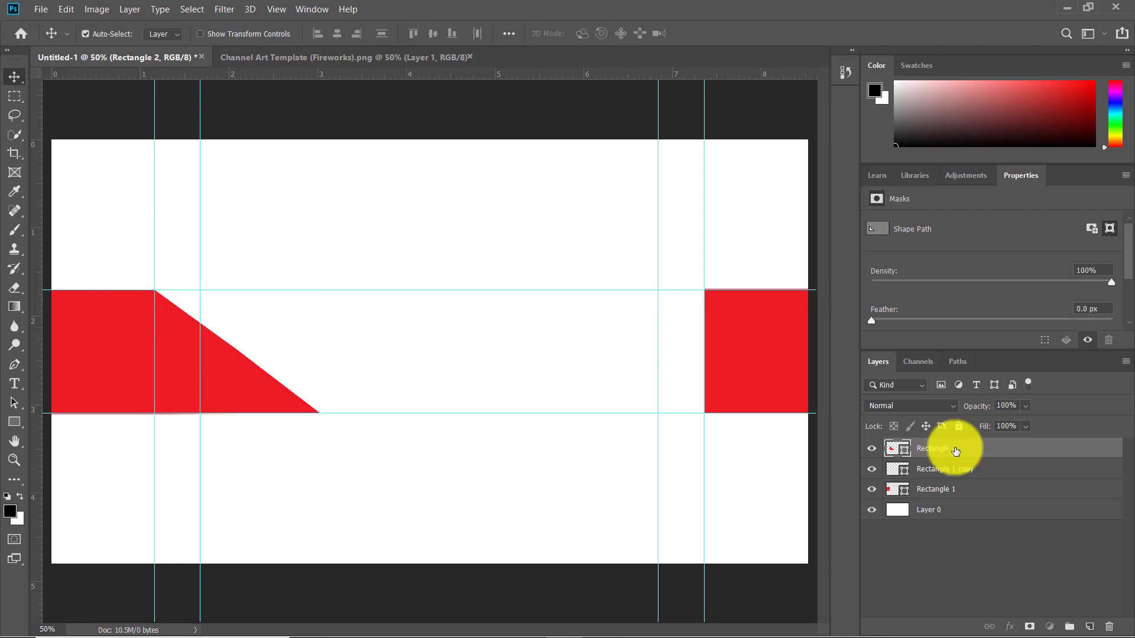
Duplicate the triangle, move the copy beside the right red block and mirror it horizontally with a width of -100%
key("ctrl+j")
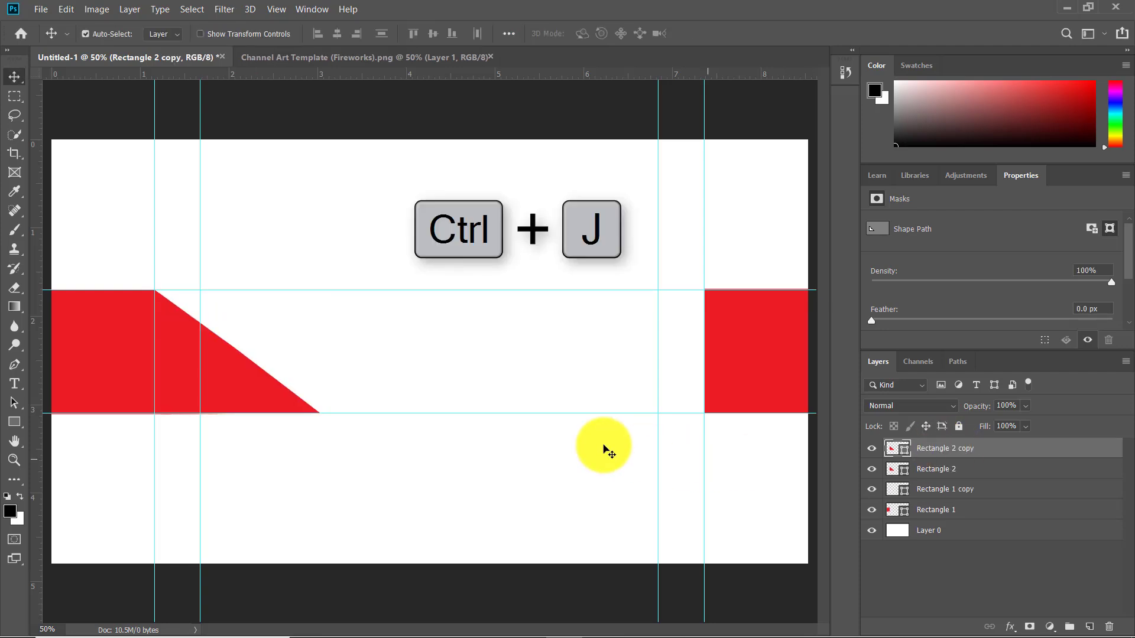
left_click_drag(249, 381, 644, 378)
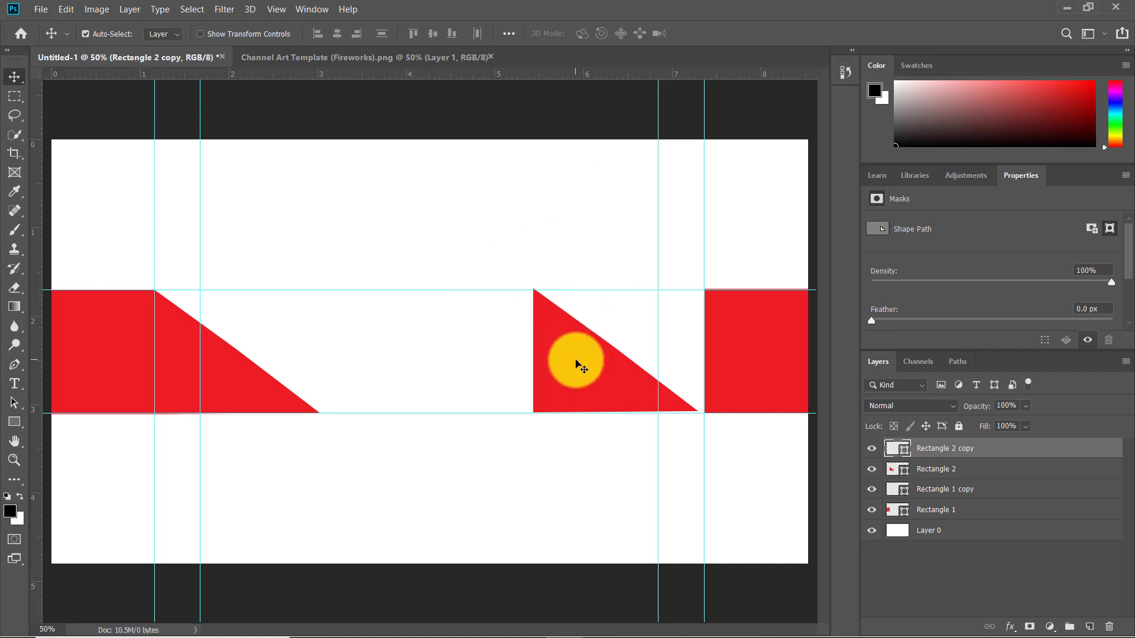
key("ctrl+t")
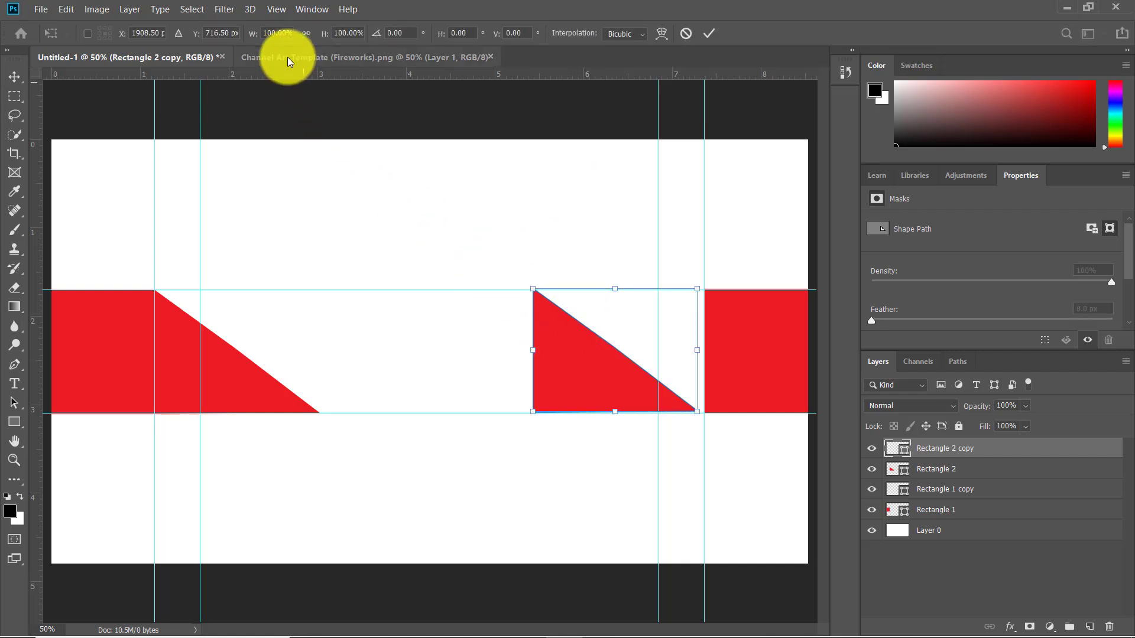
left_click(264, 35)
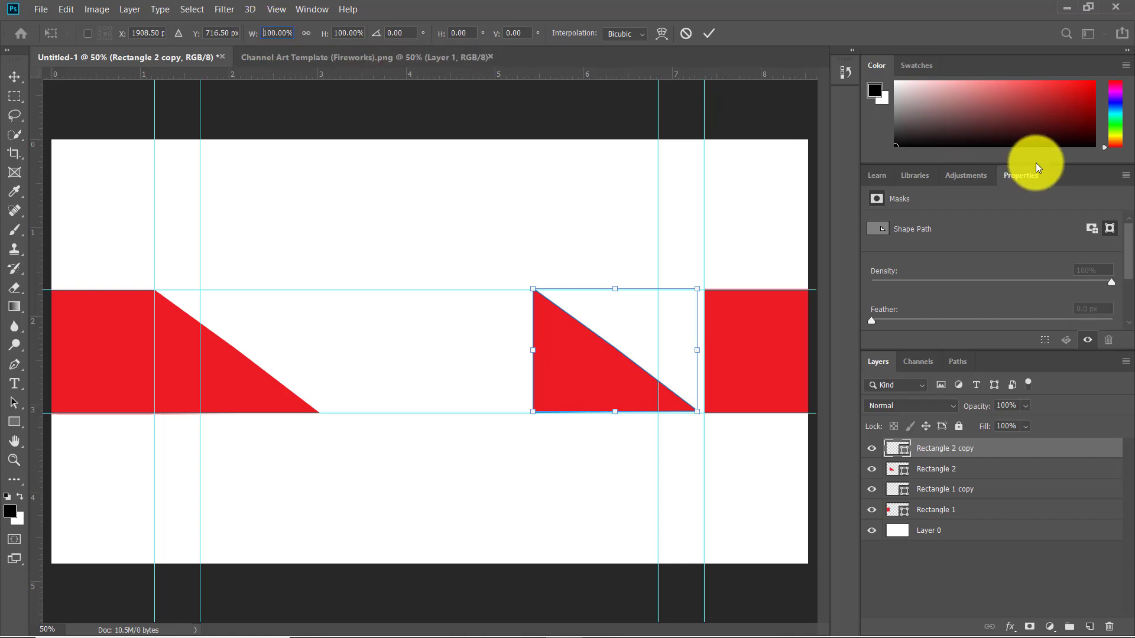
type("-")
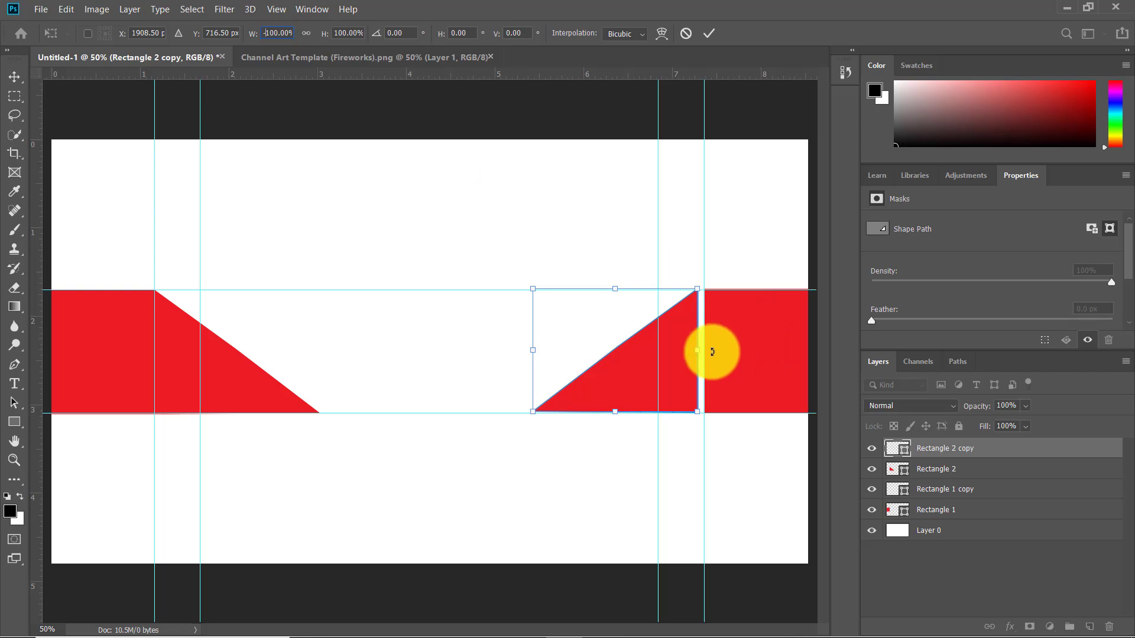
Move the triangle copy flush against the right red block and flip it vertically with a height of -100%
left_click_drag(678, 363, 677, 362)
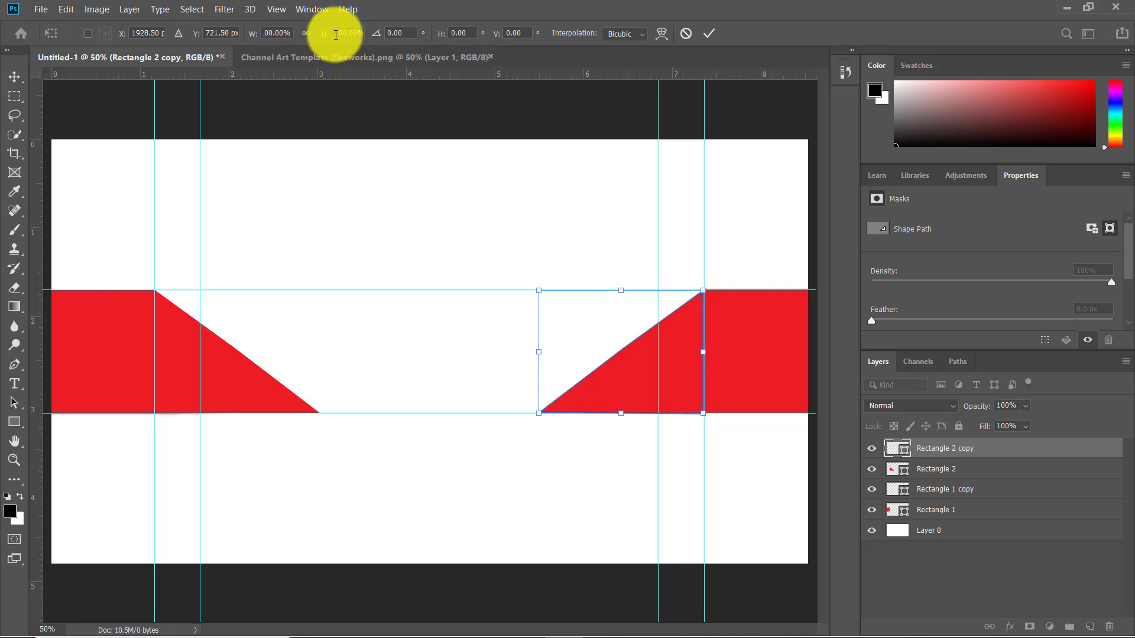
type("-100")
key("Return")
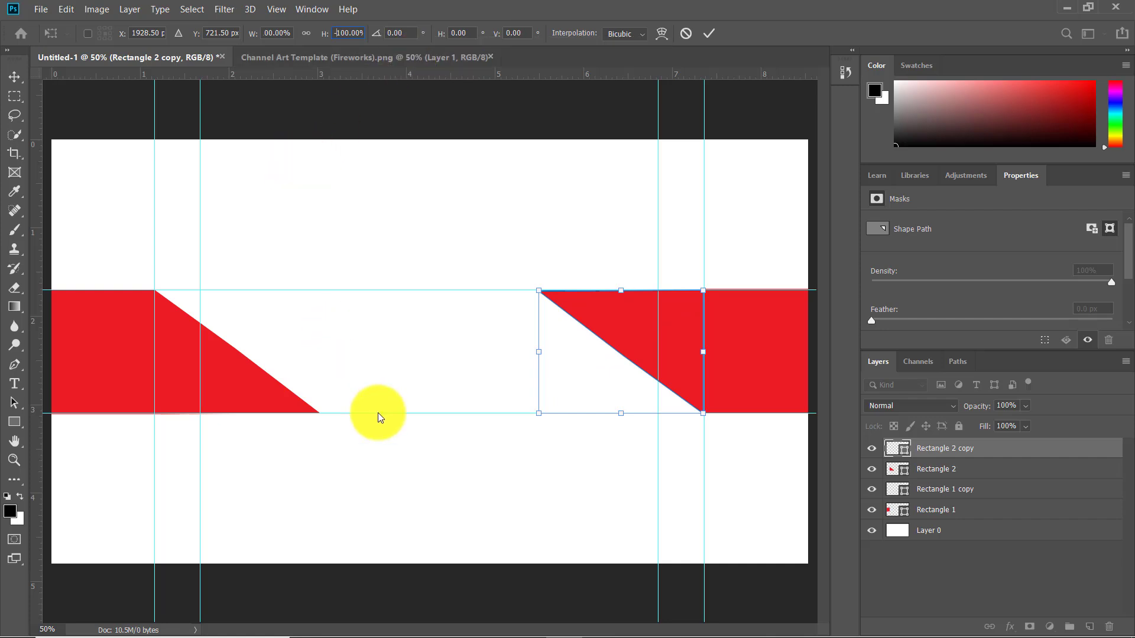
left_click(478, 476)
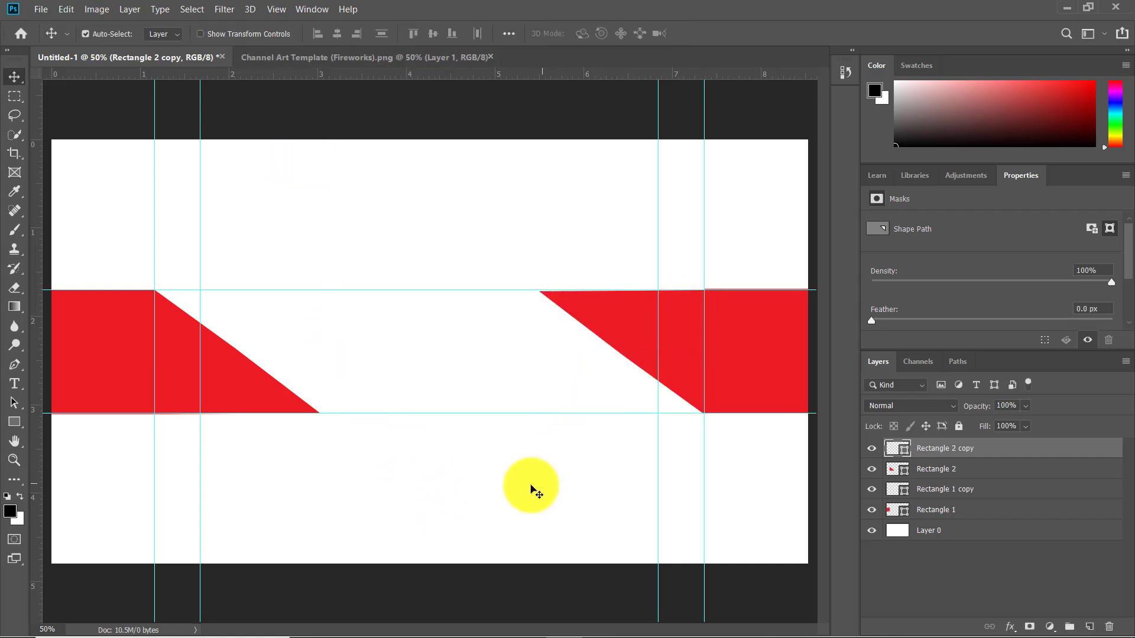
left_click(534, 482)
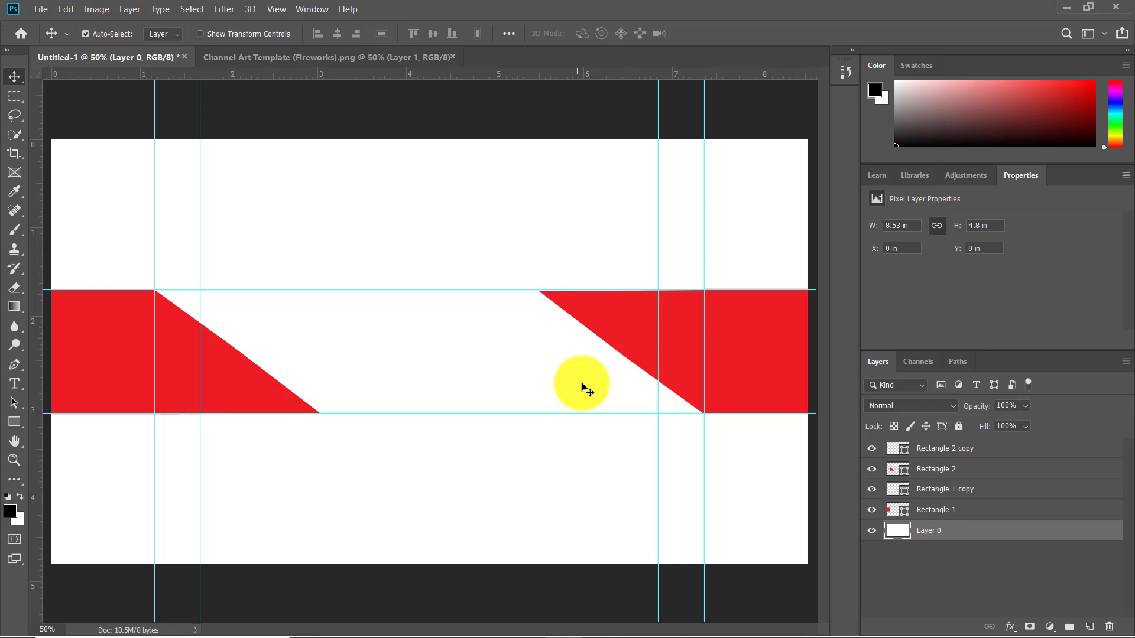
Open 3.png from the My New Images folder and bring the portrait cutout into the banner document
left_click(38, 12)
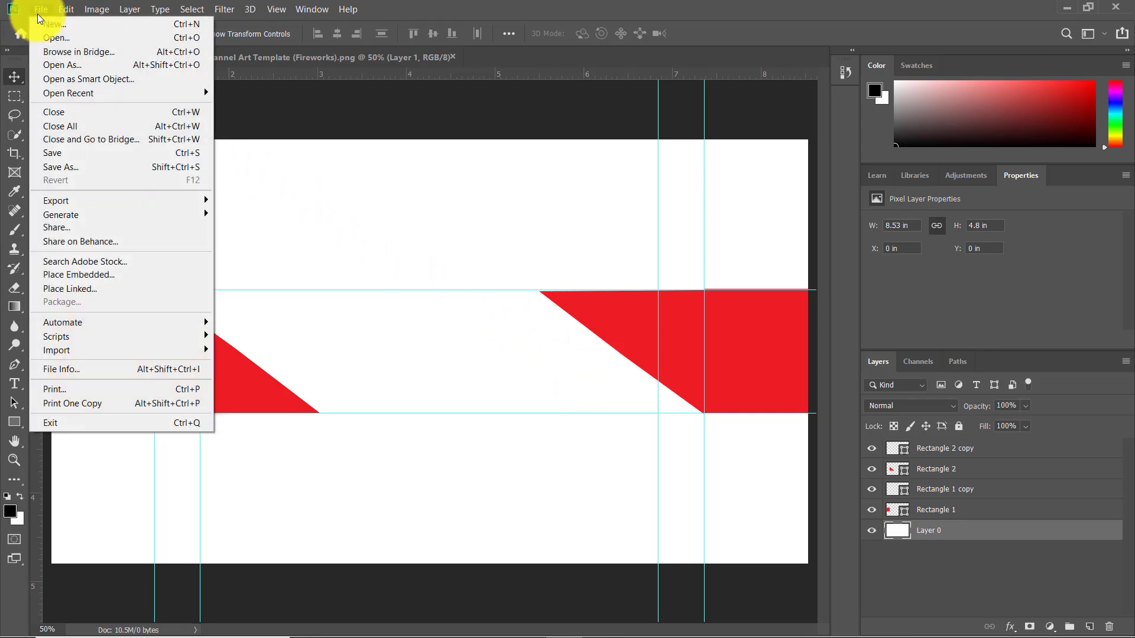
left_click(69, 39)
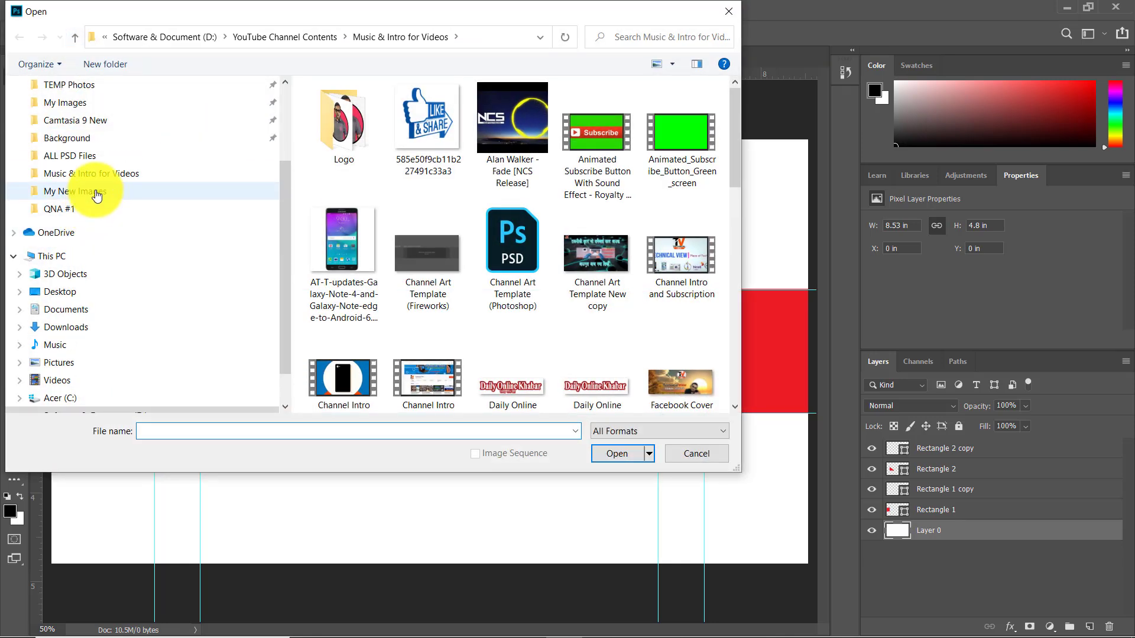
left_click(98, 196)
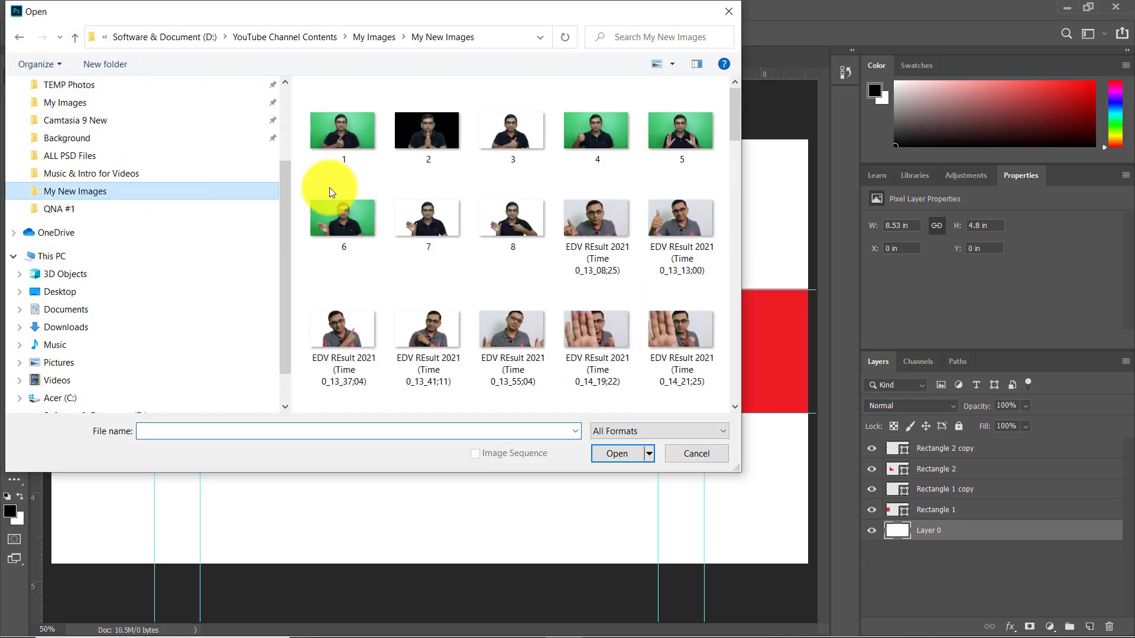
left_click(516, 135)
left_click(616, 456)
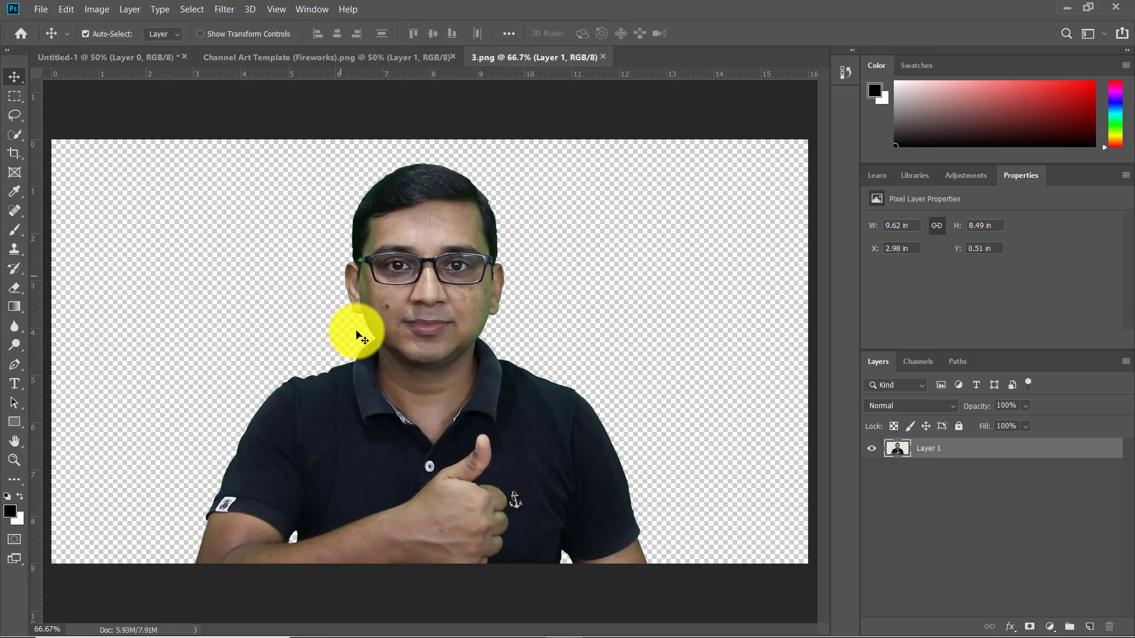
left_click_drag(403, 279, 489, 352)
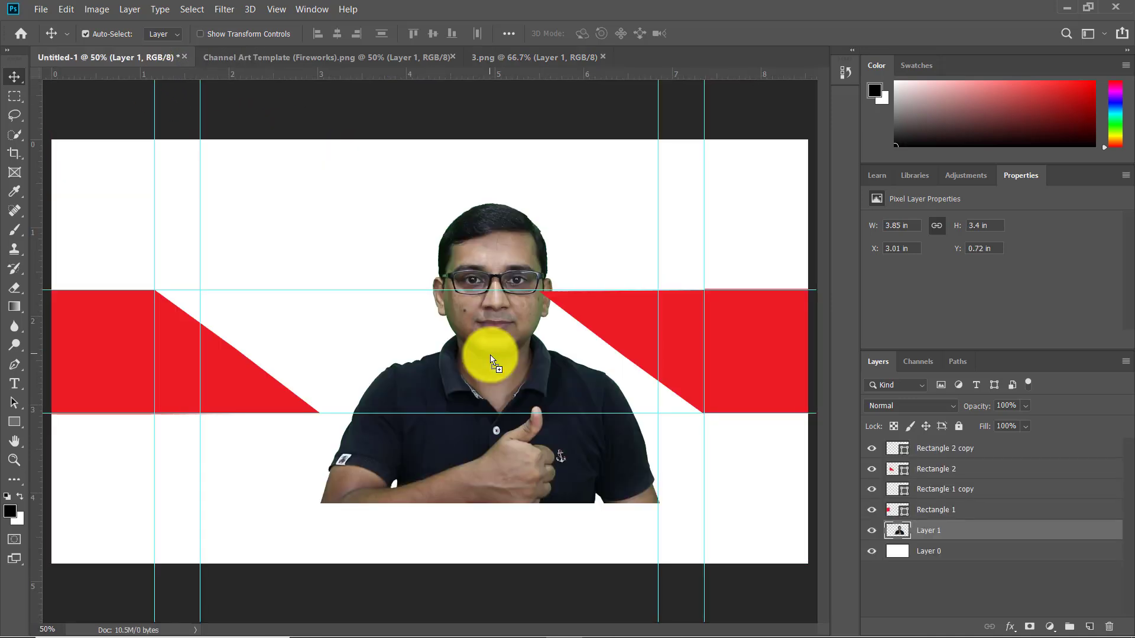
Scale the portrait down to about 31% and stand it on the lower guide beside the right red triangle
key("ctrl")
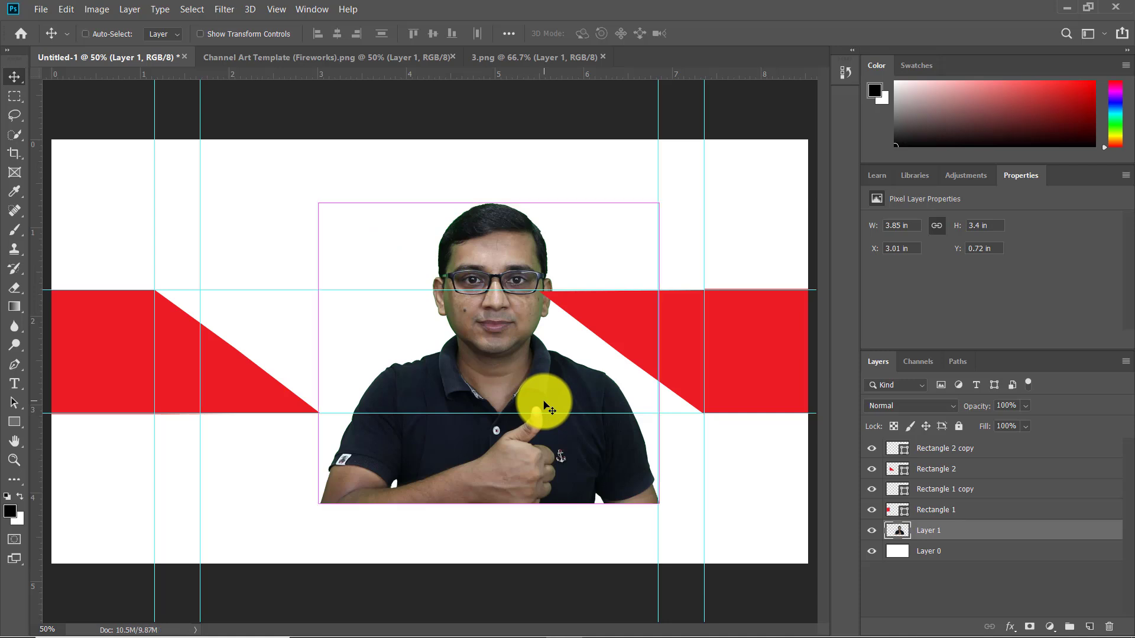
key("ctrl+t")
left_click_drag(318, 203, 527, 473)
left_click_drag(524, 391, 553, 405)
left_click_drag(600, 470, 566, 385)
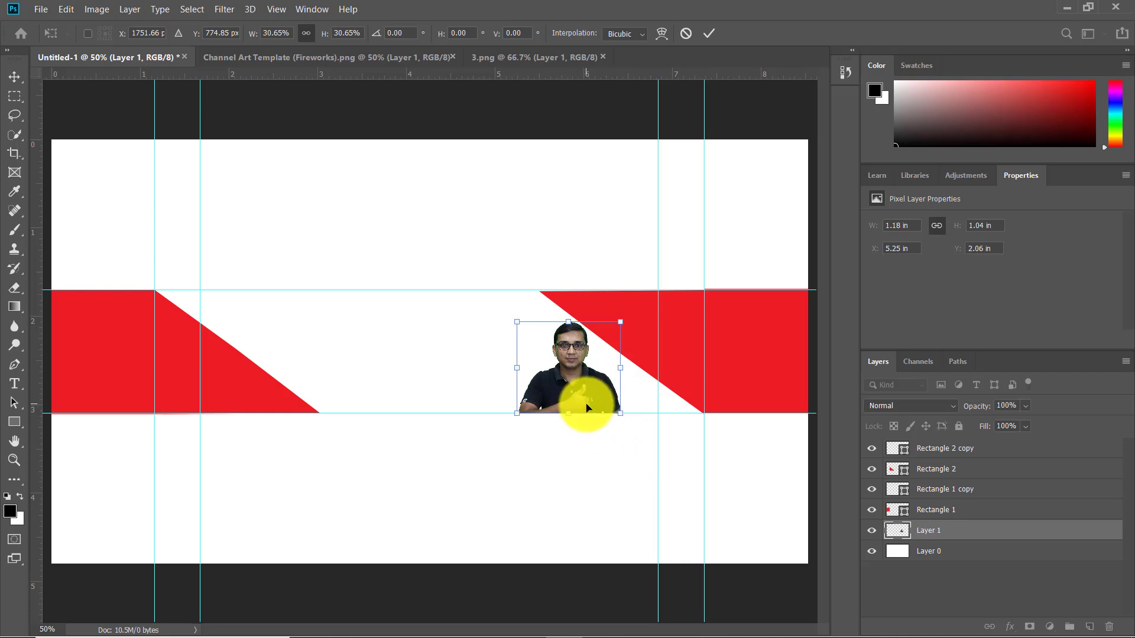
key("Return")
Add a black 3 px inside stroke to the portrait layer
double_click(1073, 533)
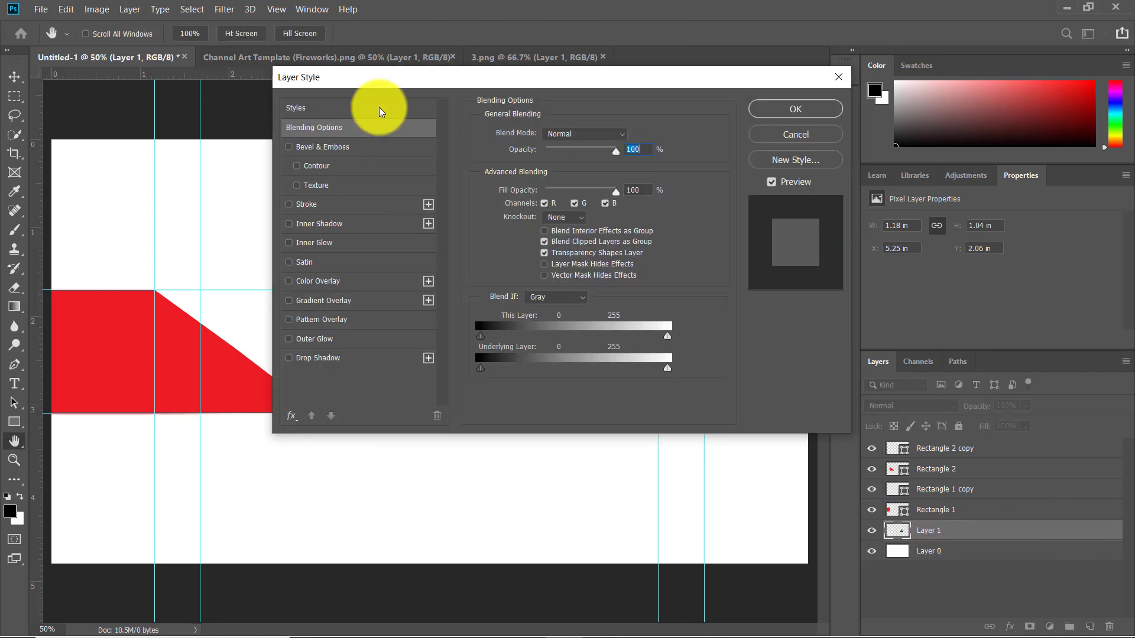
left_click_drag(435, 81, 822, 51)
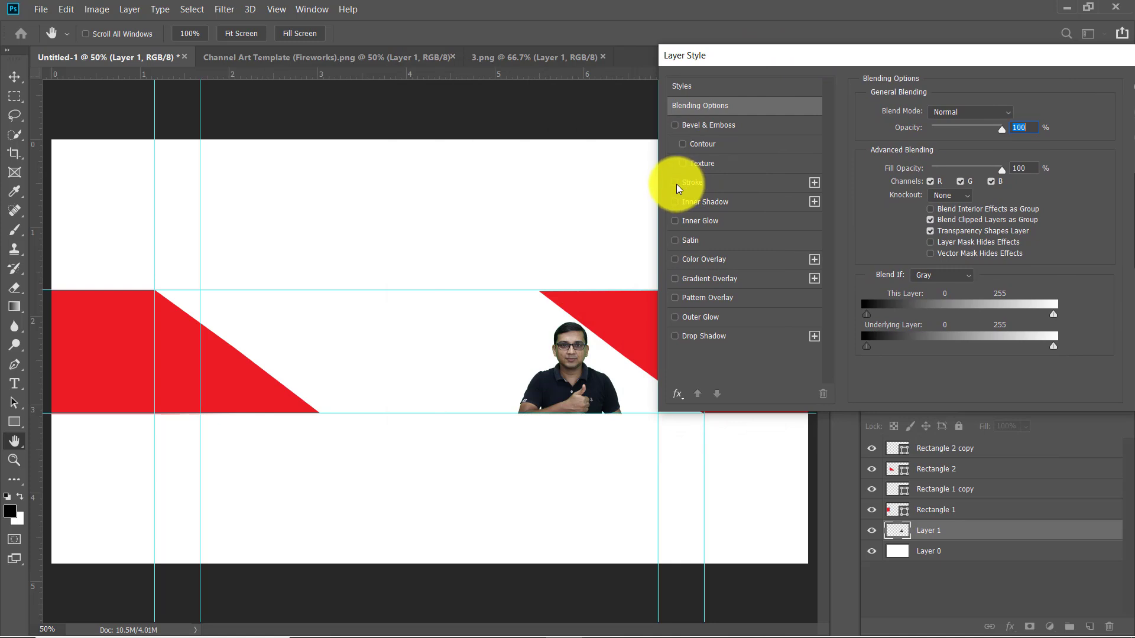
left_click(676, 183)
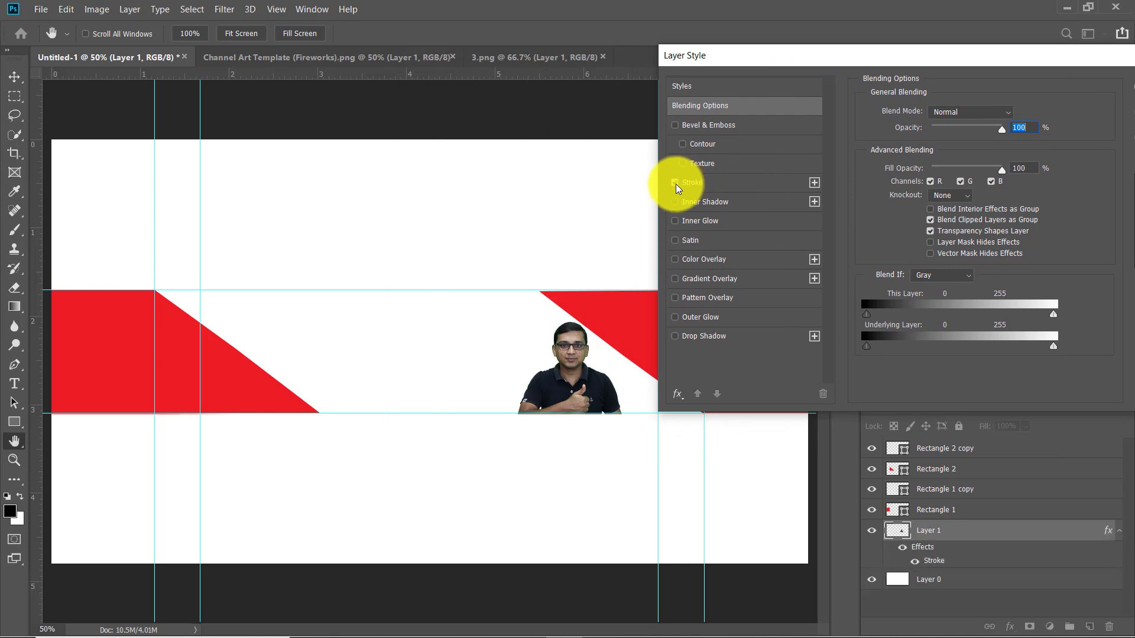
left_click(690, 182)
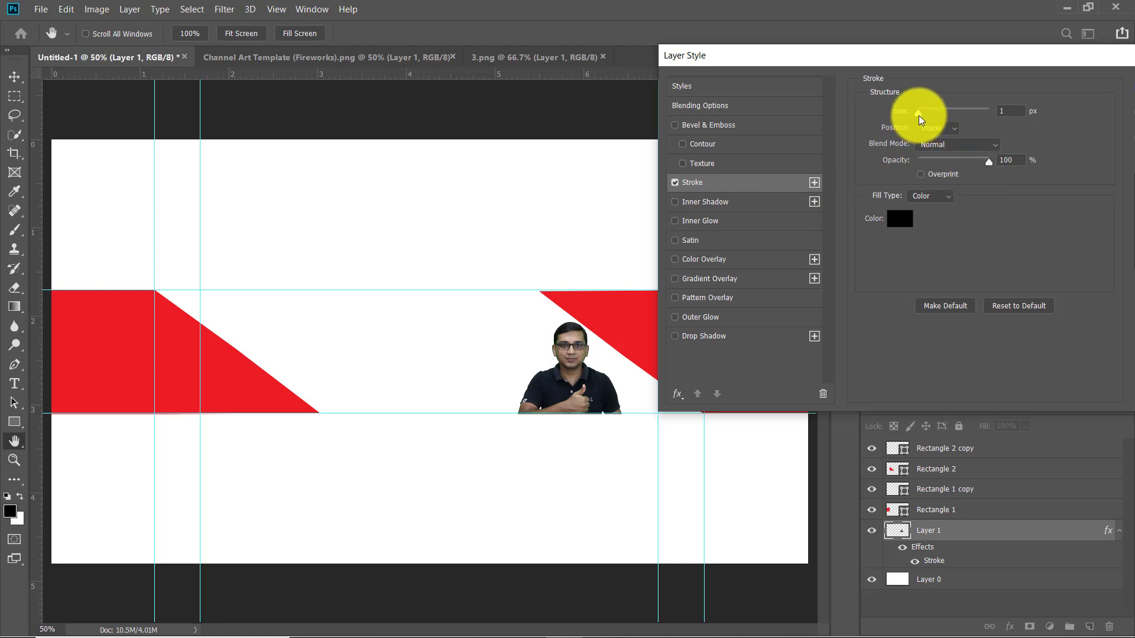
left_click_drag(918, 115, 920, 114)
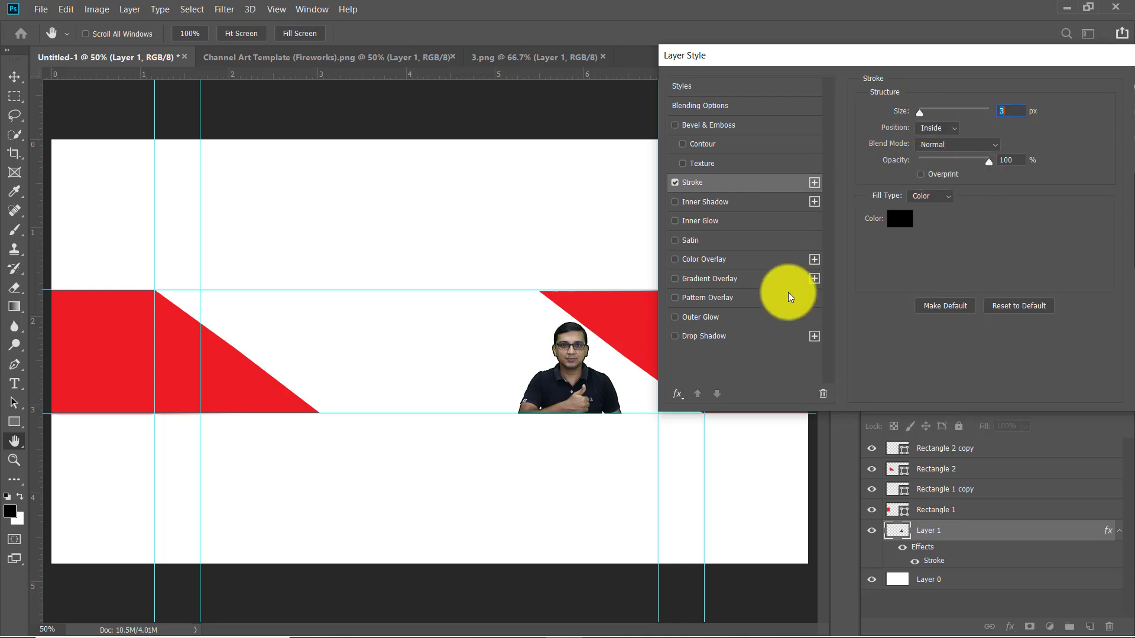
Give the portrait a drop shadow with 0 px distance, 38% spread and 4 px size, and nudge the portrait up onto the lower guide
left_click(675, 335)
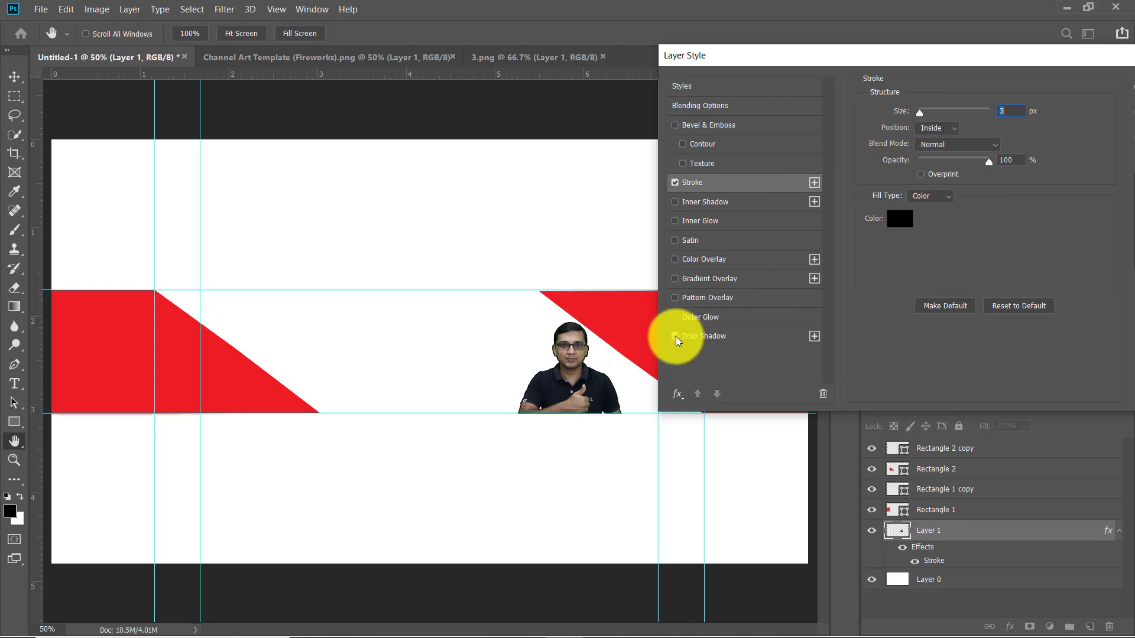
left_click(726, 337)
left_click(923, 212)
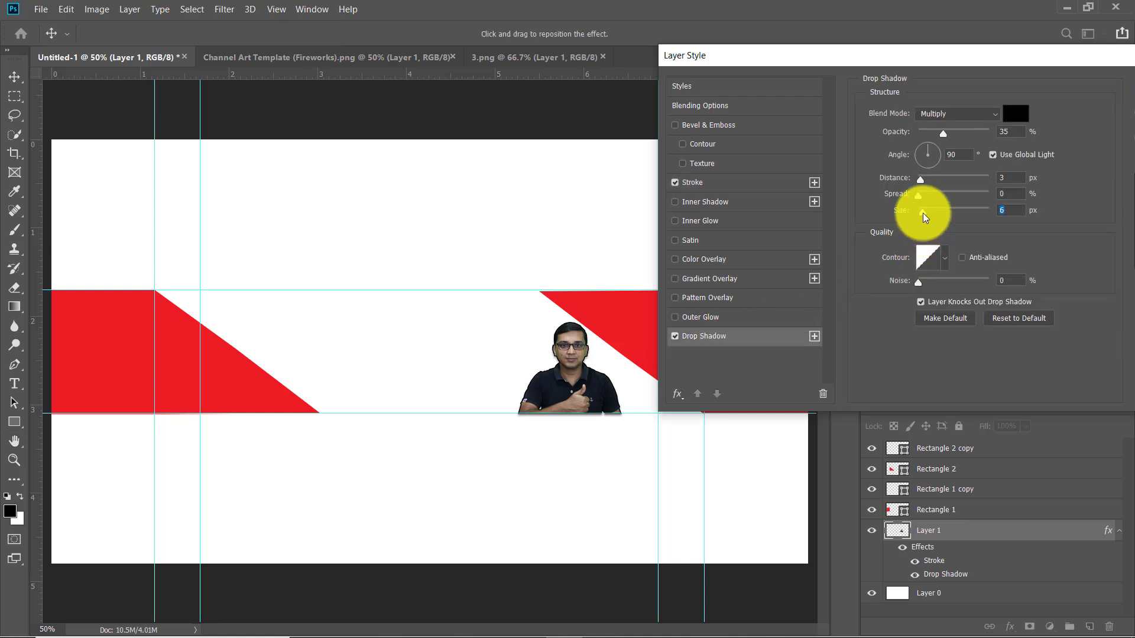
left_click_drag(924, 214, 958, 197)
left_click_drag(928, 212, 924, 211)
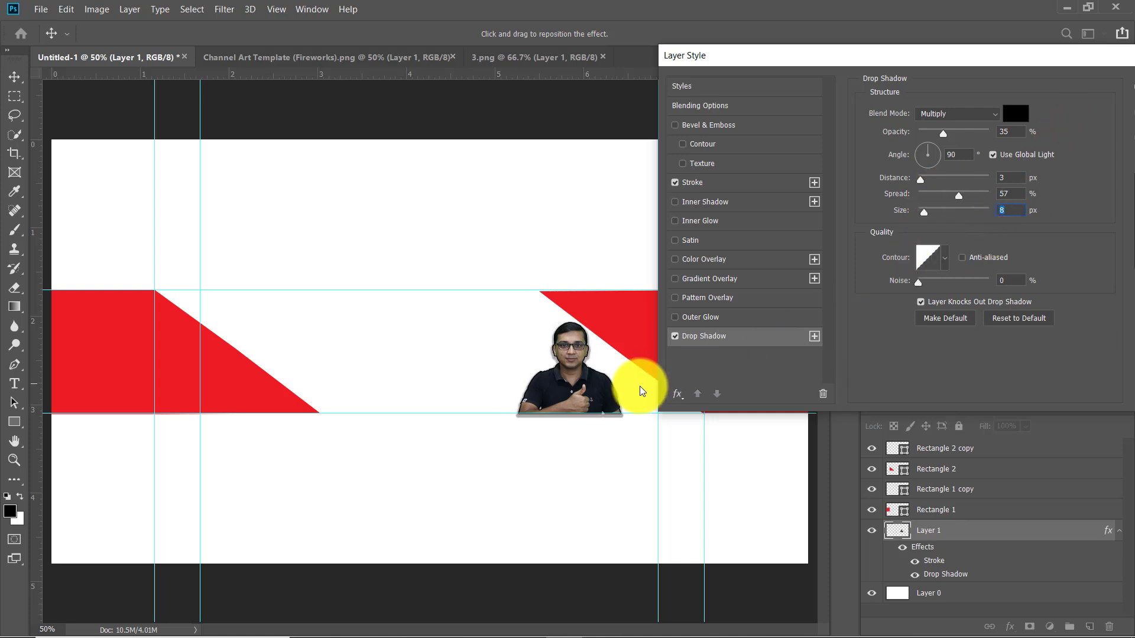
left_click_drag(957, 196, 923, 217)
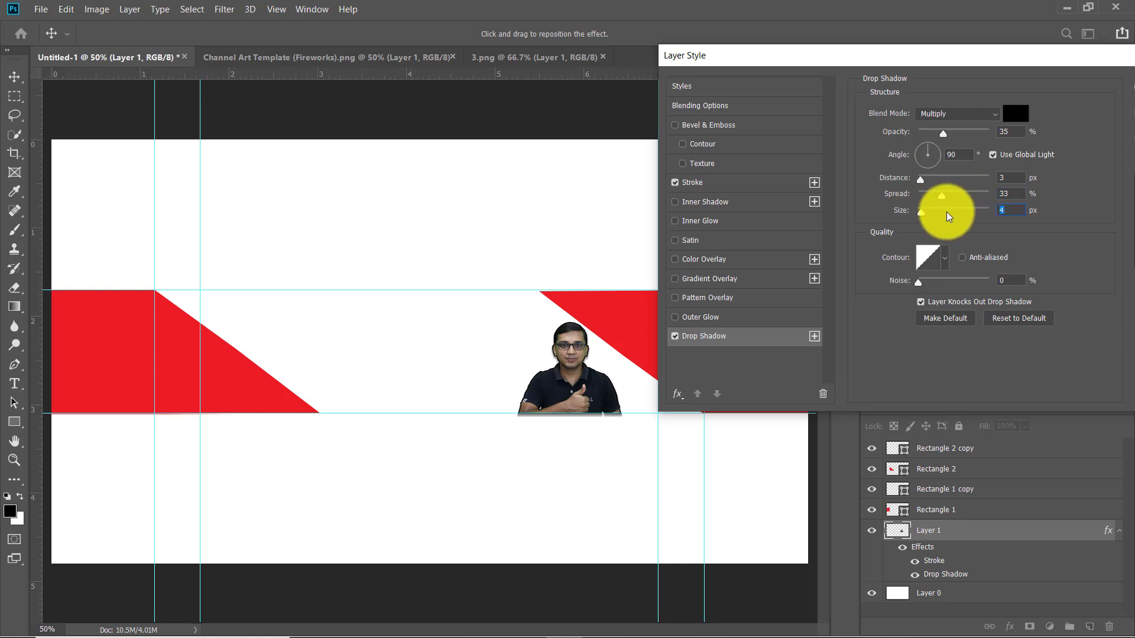
left_click_drag(920, 179, 944, 196)
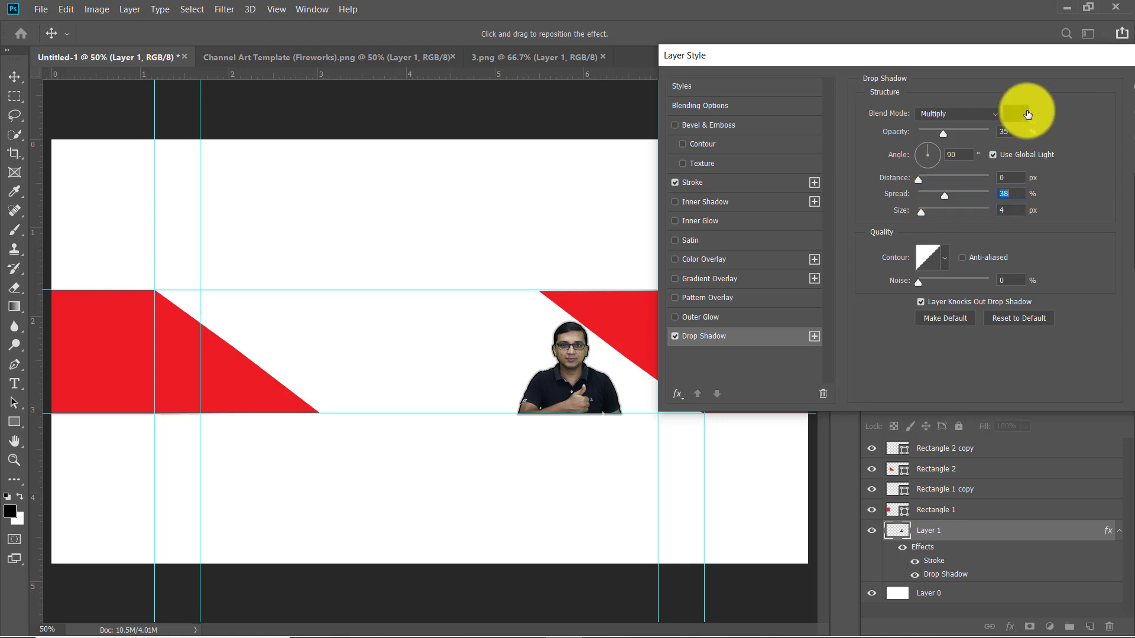
left_click_drag(1028, 68, 889, 70)
left_click(1039, 95)
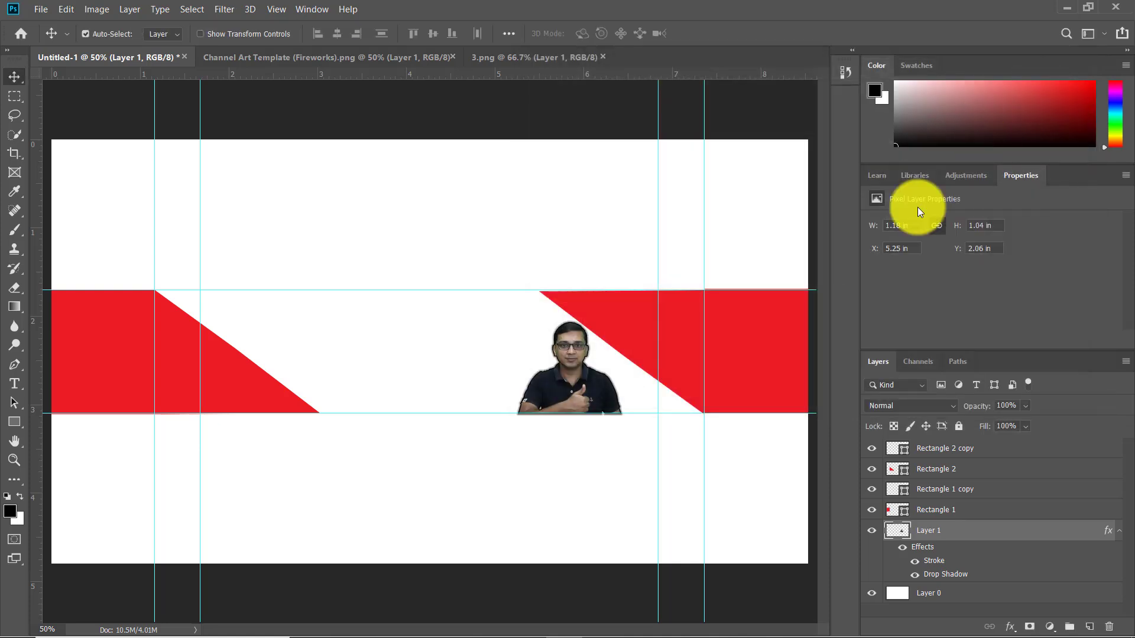
key("ctrl+t")
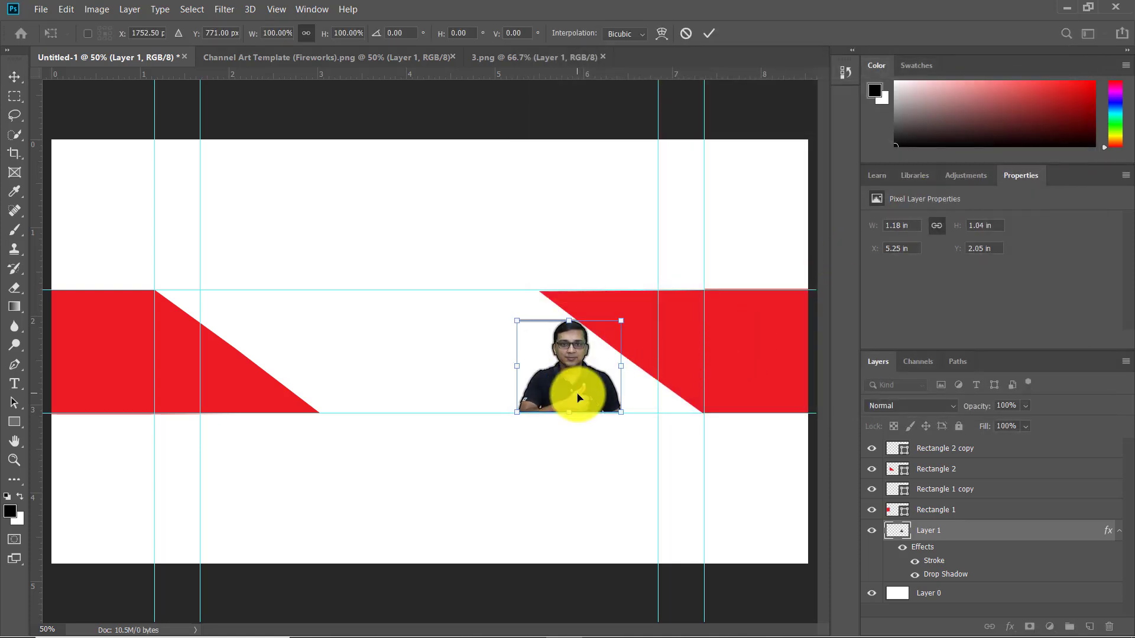
key("Return")
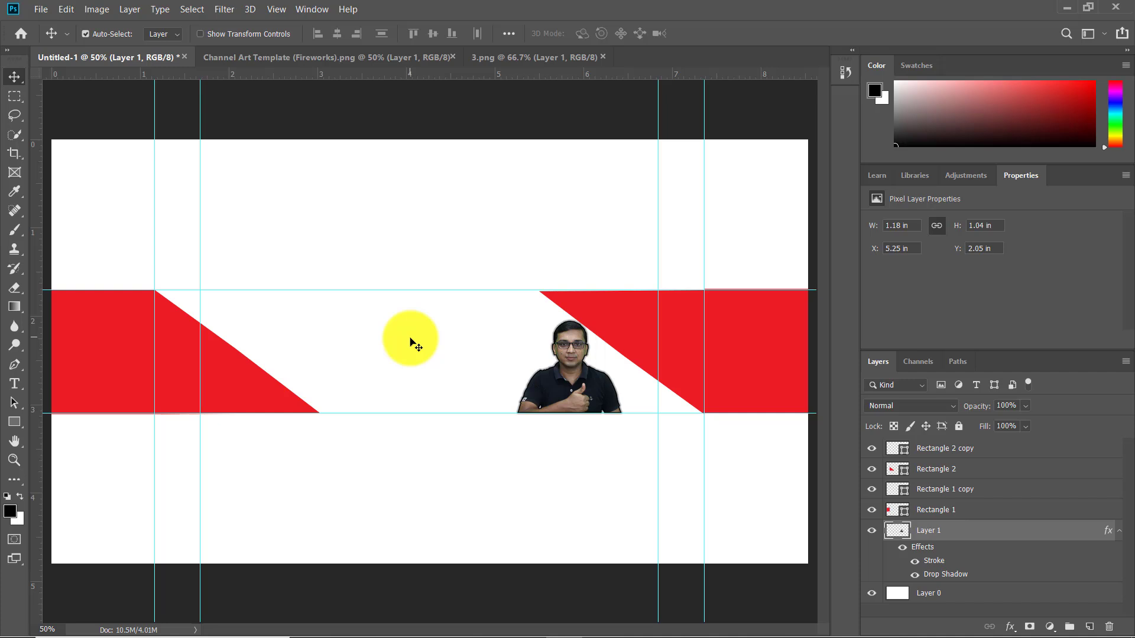
Add the text TECHNICAL in red Bison Bold at 28.82 pt in the white area between the red shapes
left_click(16, 380)
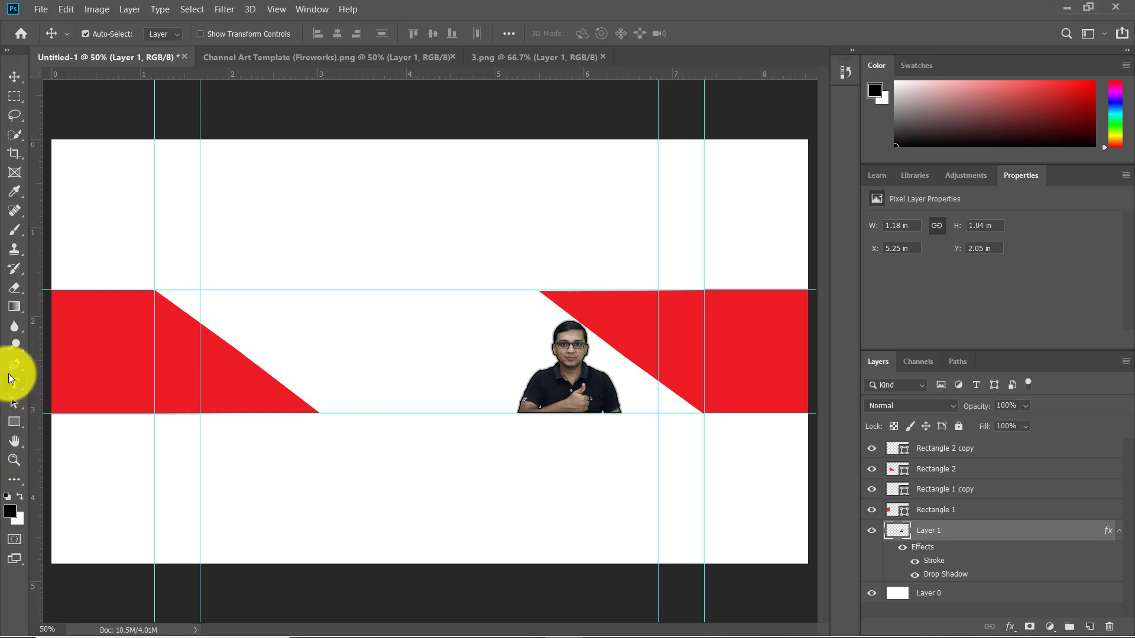
left_click(308, 320)
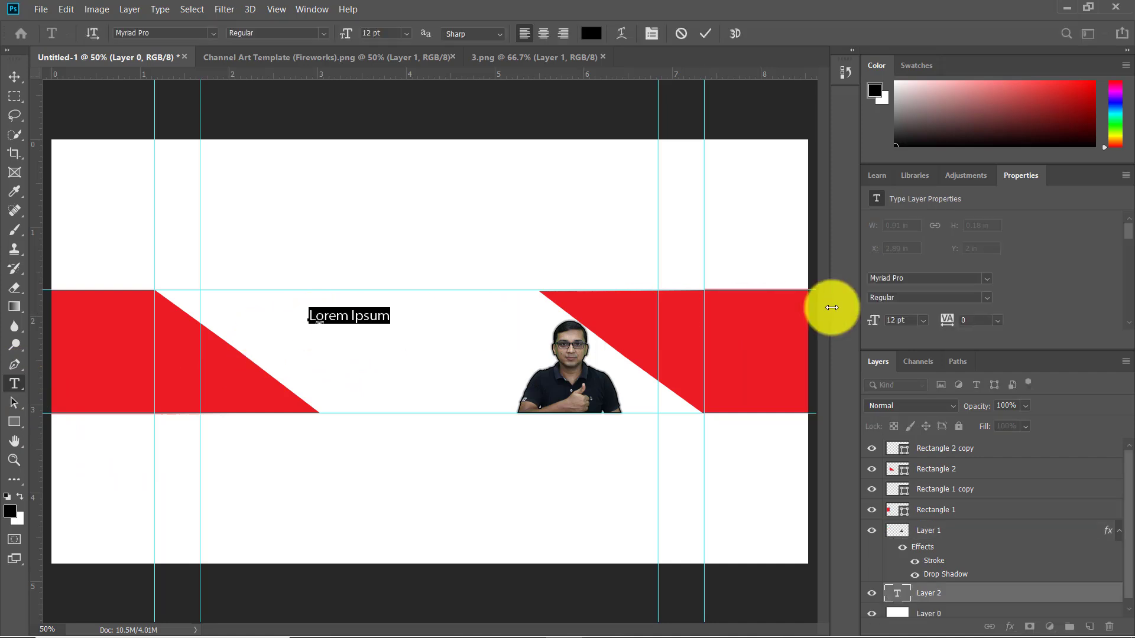
left_click(156, 34)
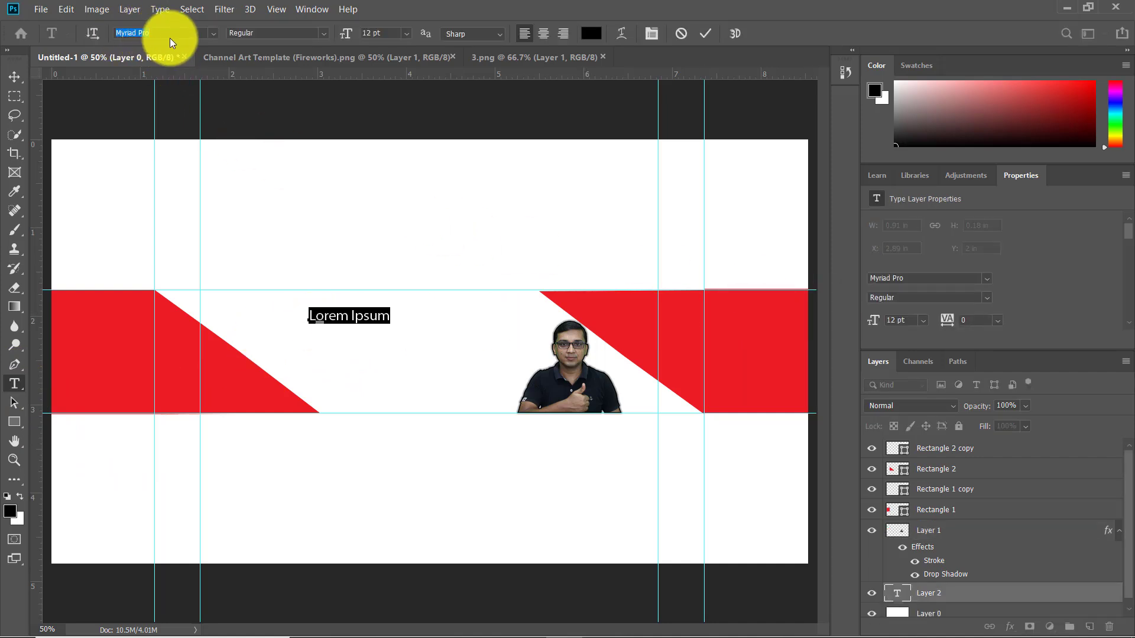
type("Bison")
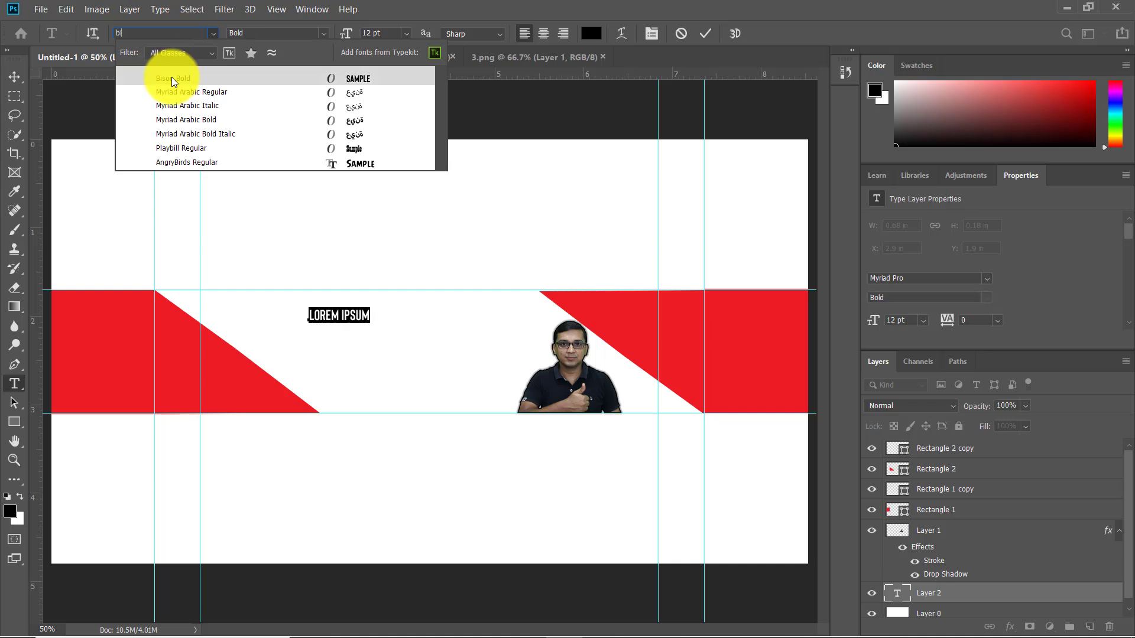
left_click(171, 77)
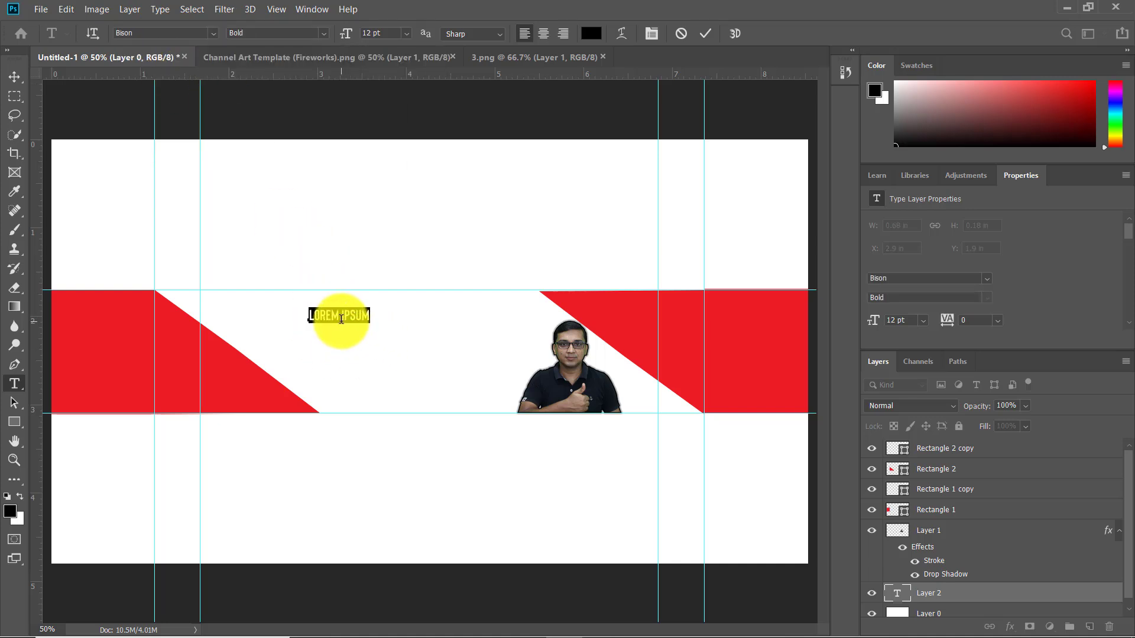
type("TECHNICAL")
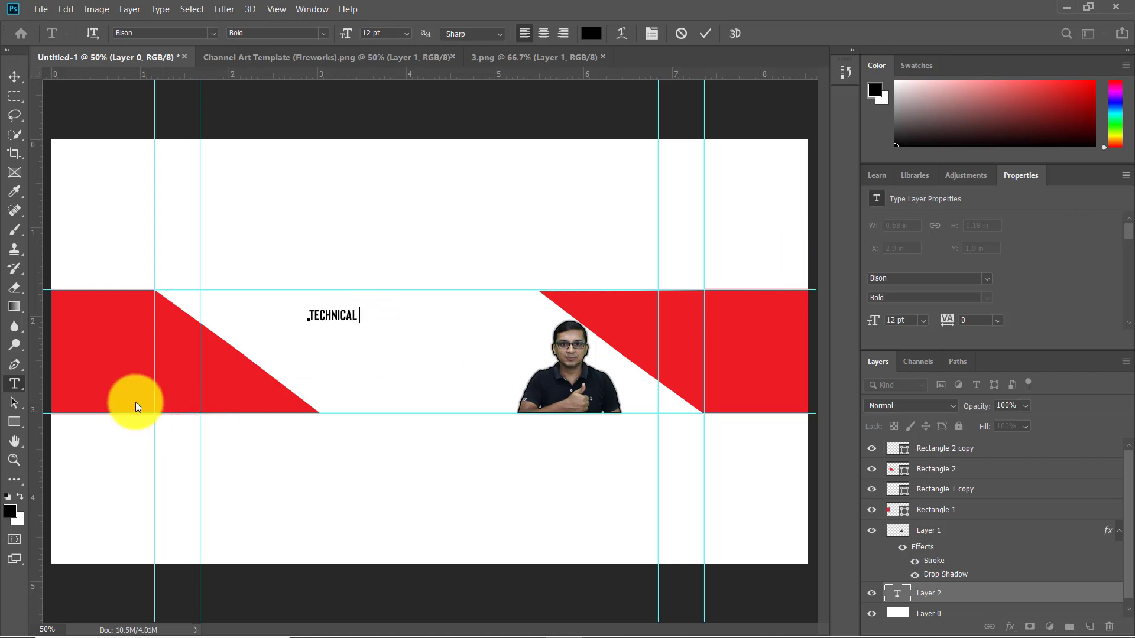
left_click_drag(308, 317, 392, 326)
left_click(385, 329)
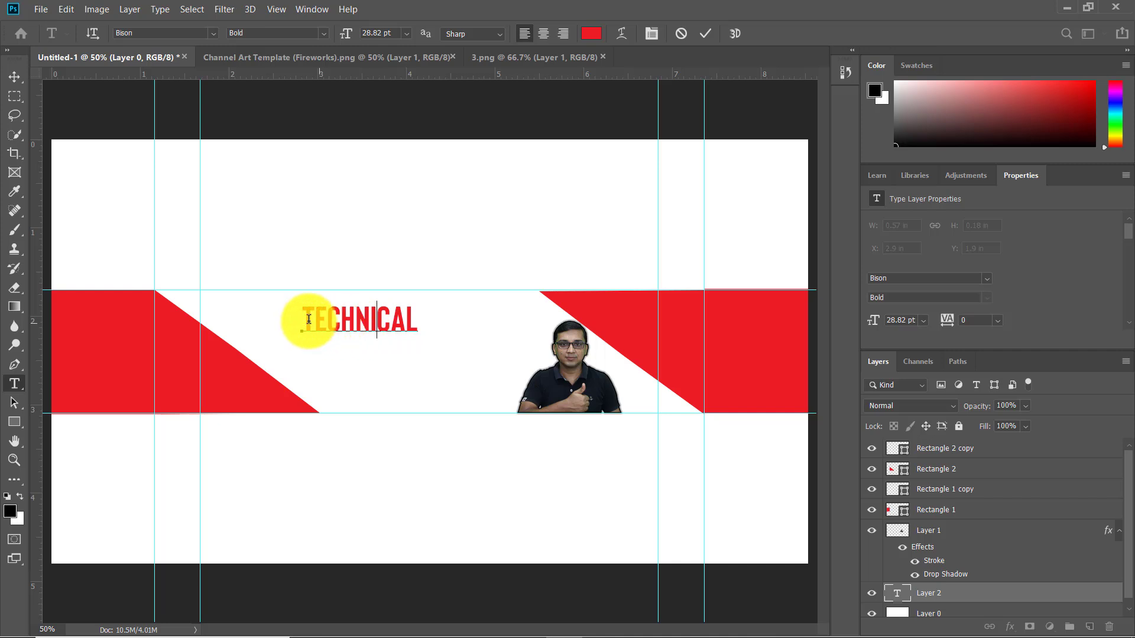
Stretch the TECHNICAL text to about 127% width and 101% height, shifting it slightly to the right
left_click(14, 77)
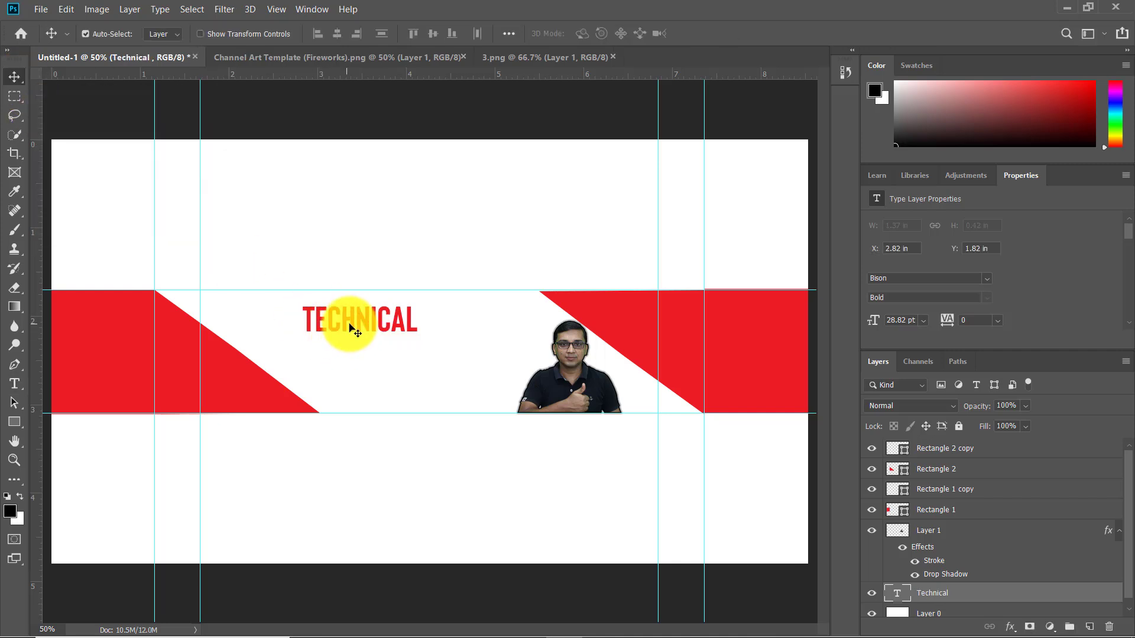
key("ctrl+t")
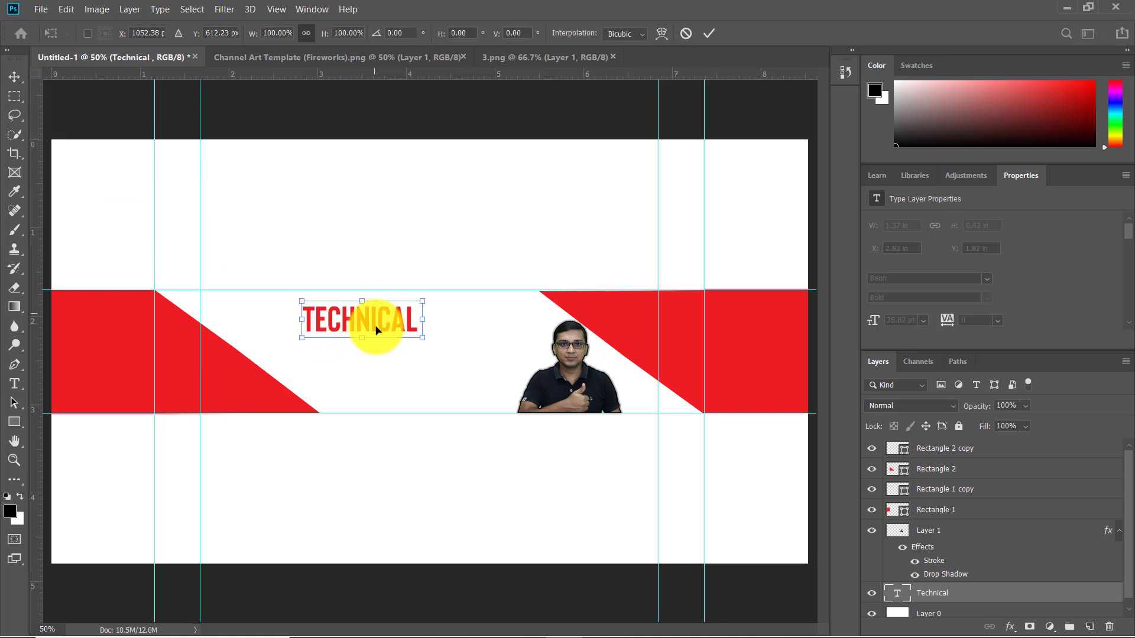
left_click_drag(360, 338, 397, 328)
mouse_move(422, 331)
left_mouse_down()
mouse_move(456, 344)
mouse_move(432, 325)
left_mouse_up()
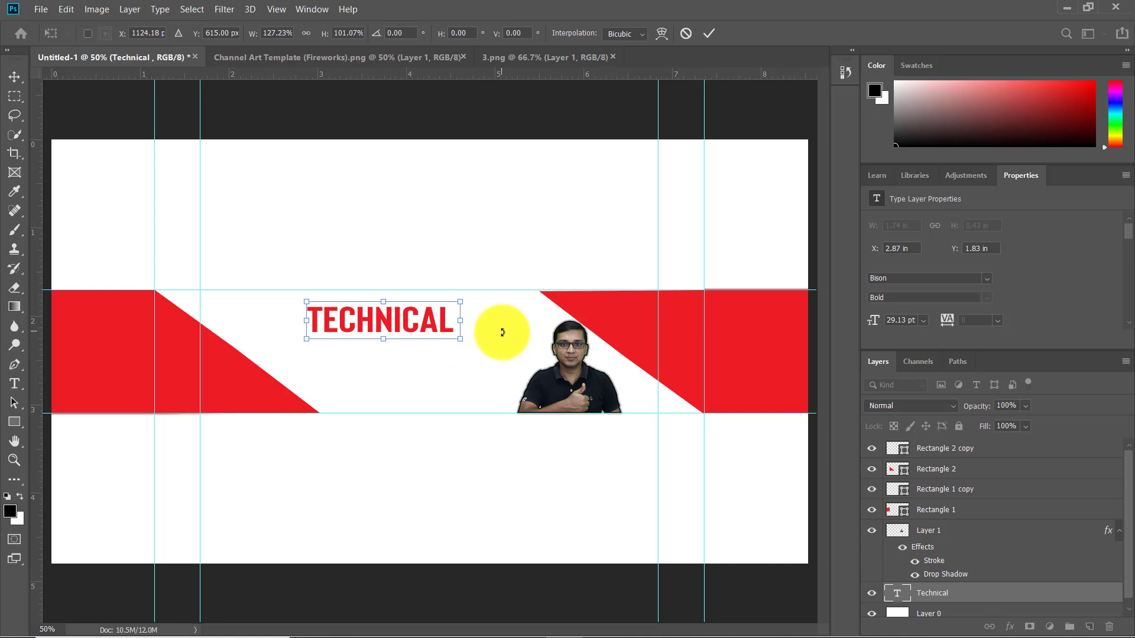
key("Return")
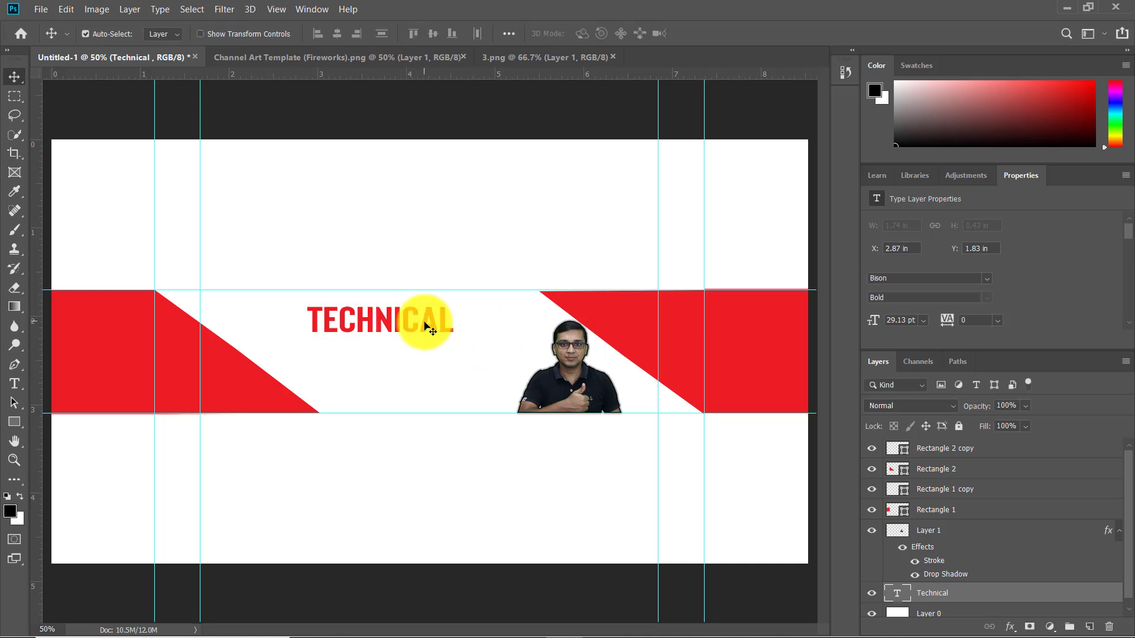
Duplicate the TECHNICAL text layer, change the copy's wording to VIEW and place it just right of TECHNICAL on the same line
key("ctrl")
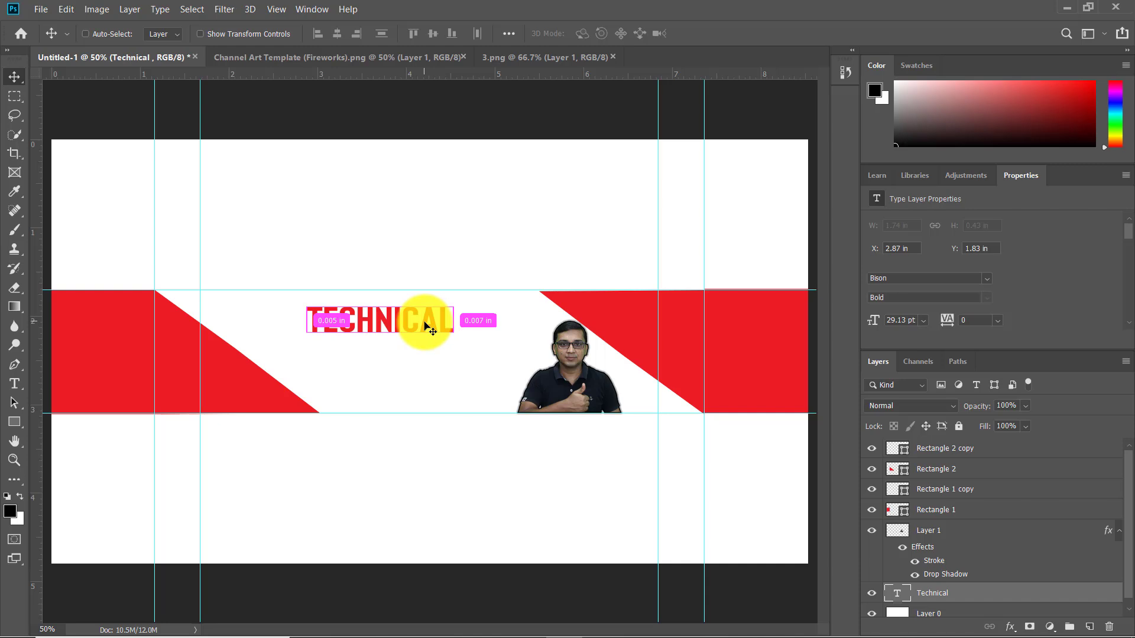
key("ctrl+j")
left_click_drag(418, 324, 528, 324)
double_click(531, 325)
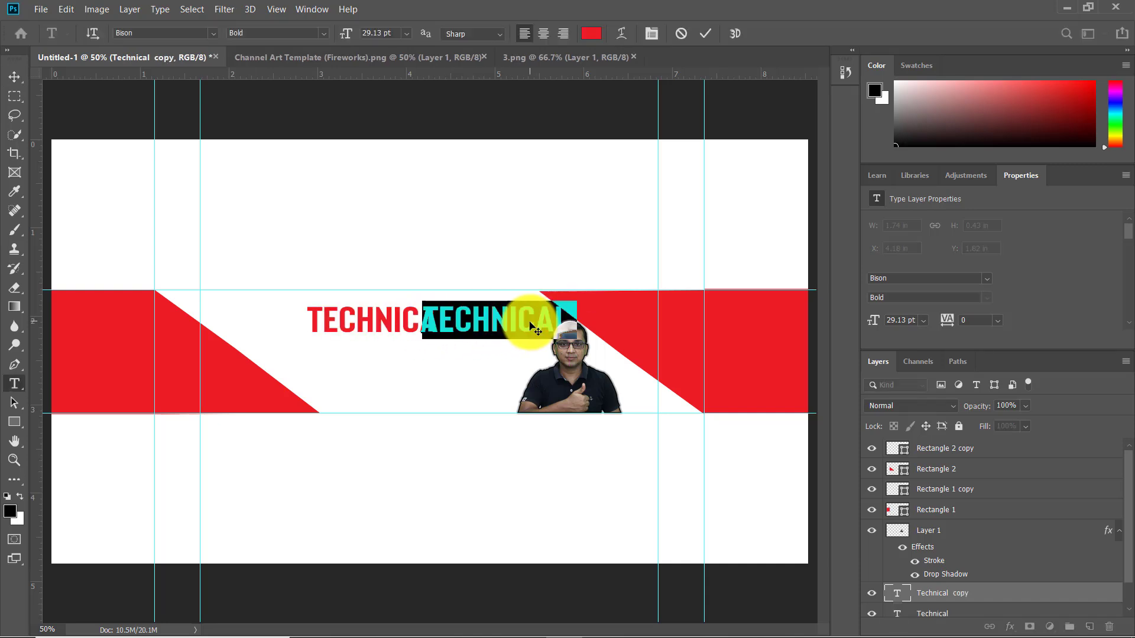
type("VIEW")
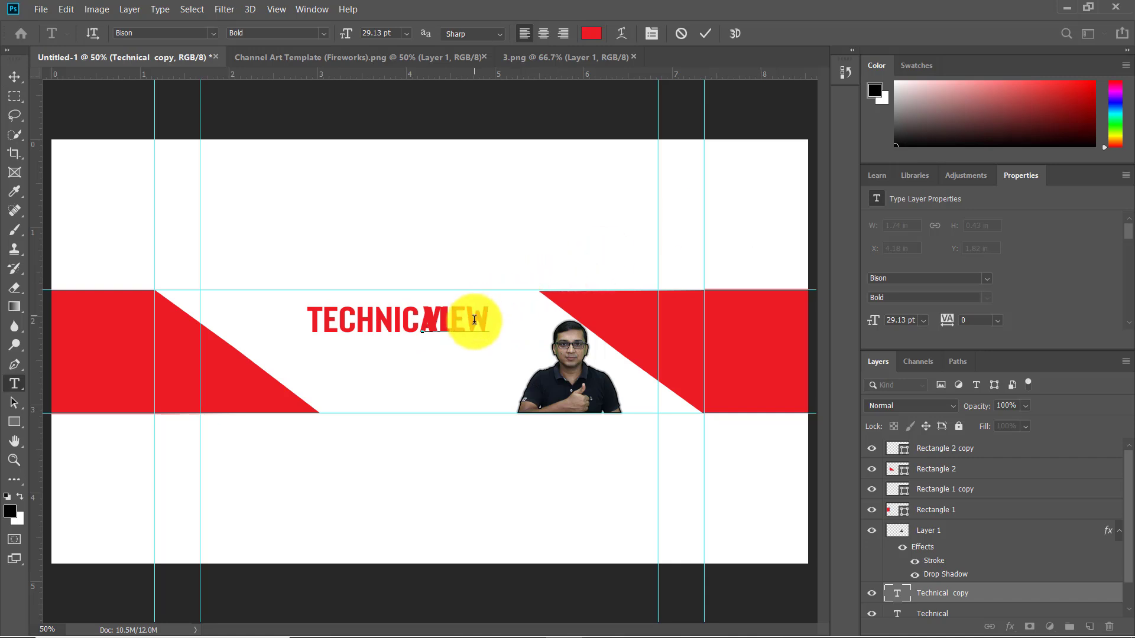
key("Home")
left_click_drag(473, 322, 535, 323)
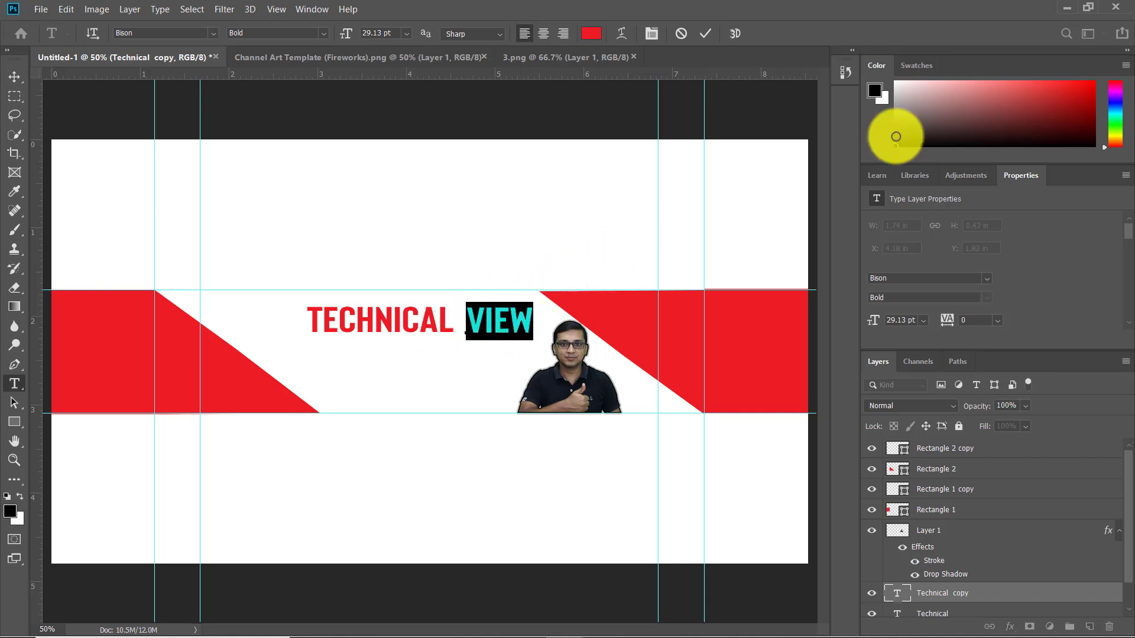
Recolor the VIEW text to black (000000) and finish editing it
left_click(591, 33)
left_click_drag(717, 286, 689, 321)
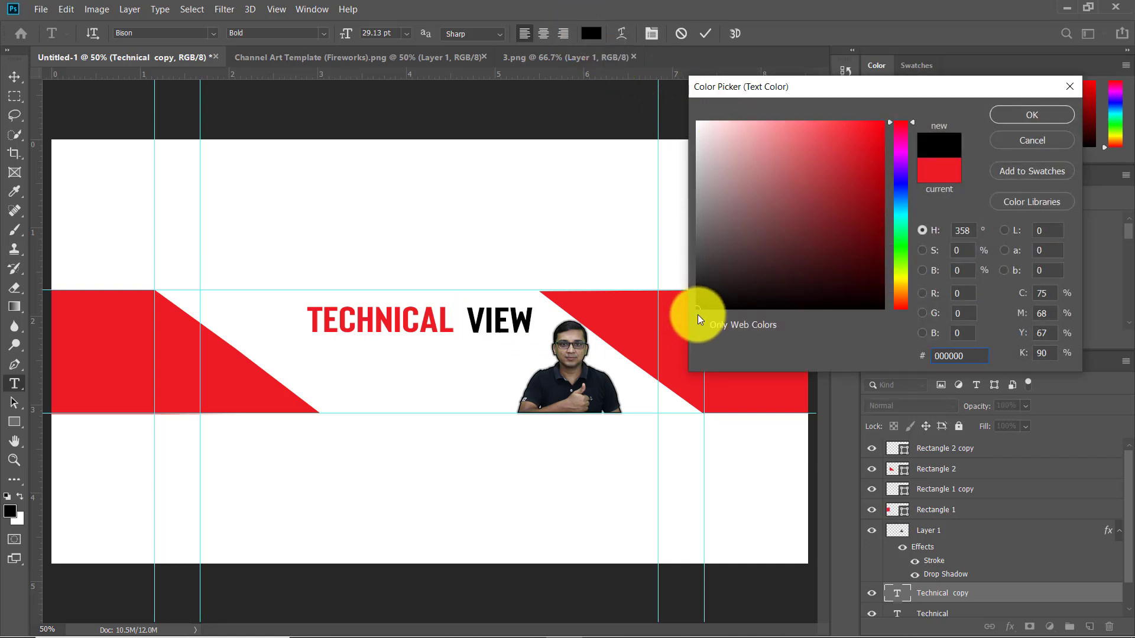
left_click(1032, 115)
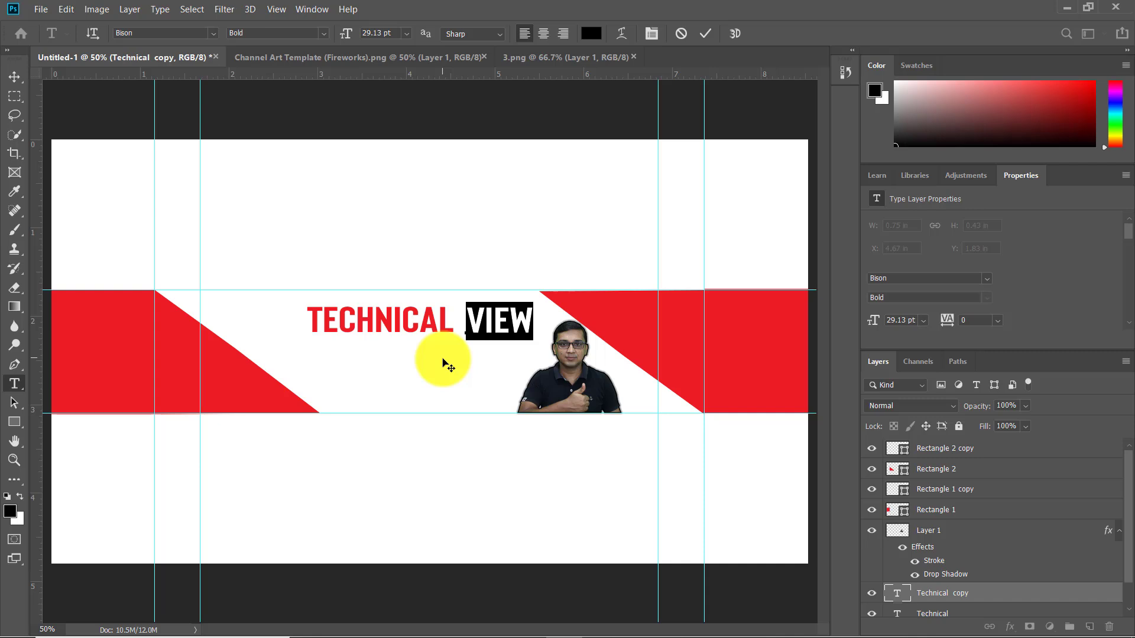
left_click(484, 321)
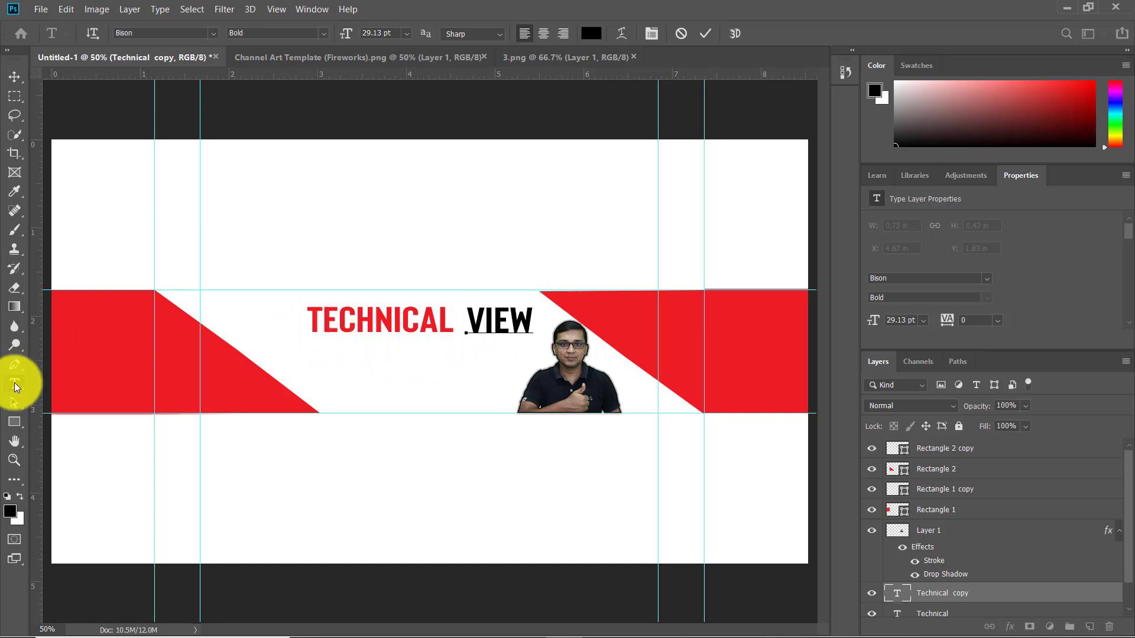
key("Escape")
key("v")
left_click(349, 387)
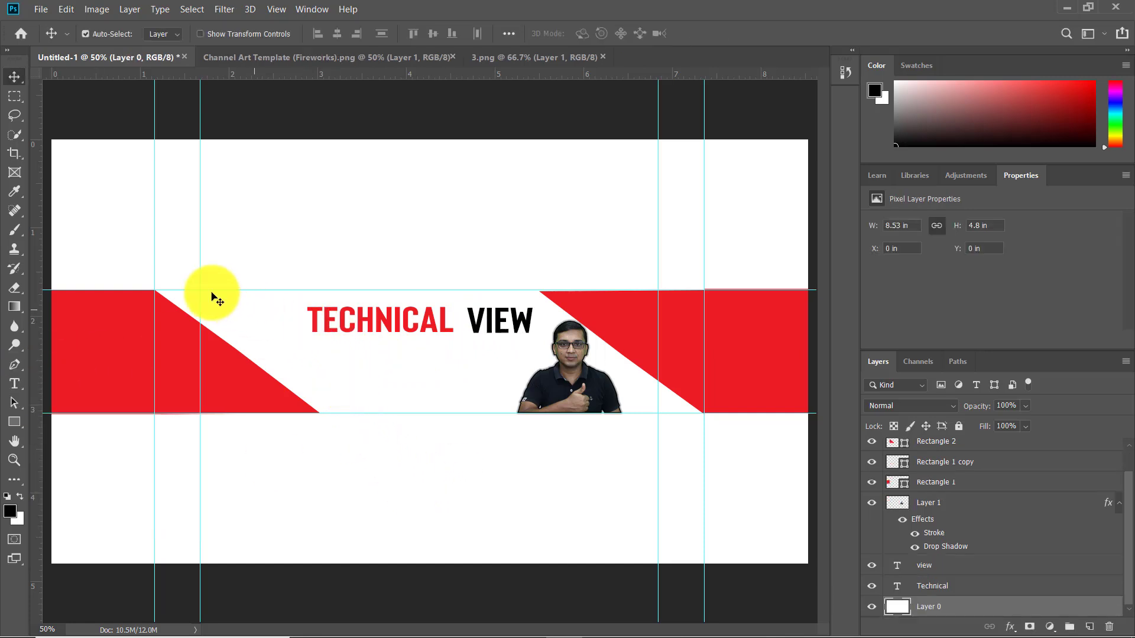
Add the tagline TECH NEWS | COMPUTER TIPS | MOBILE TRICKS in black Bison Bold at 12 pt beneath the channel name
key("t")
left_click(341, 368)
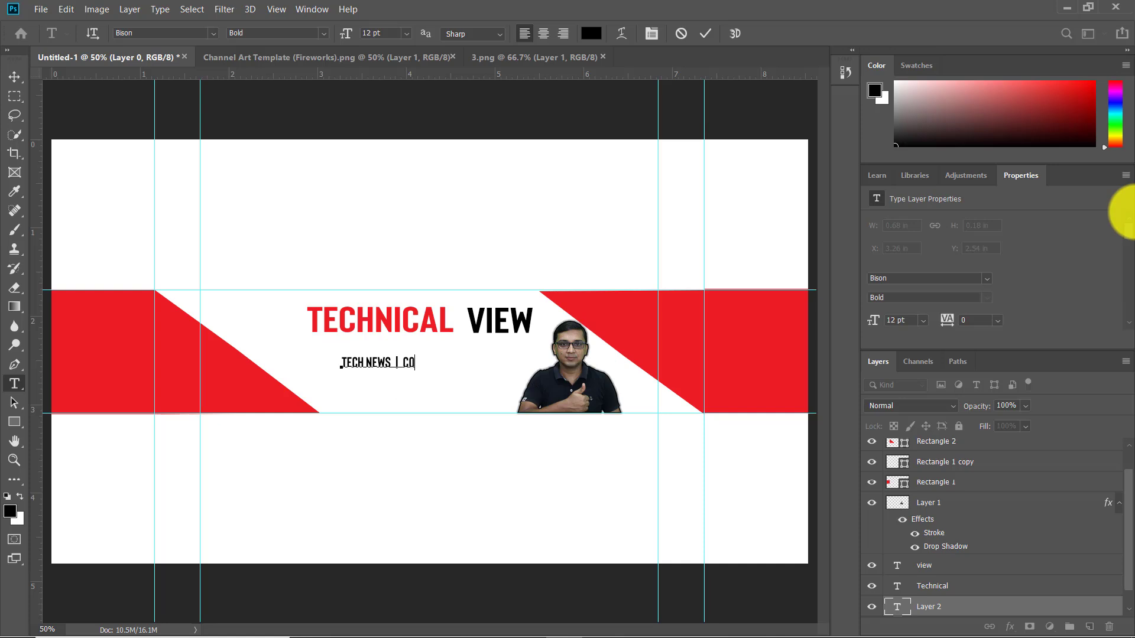
type("| MOBILE TRICKS")
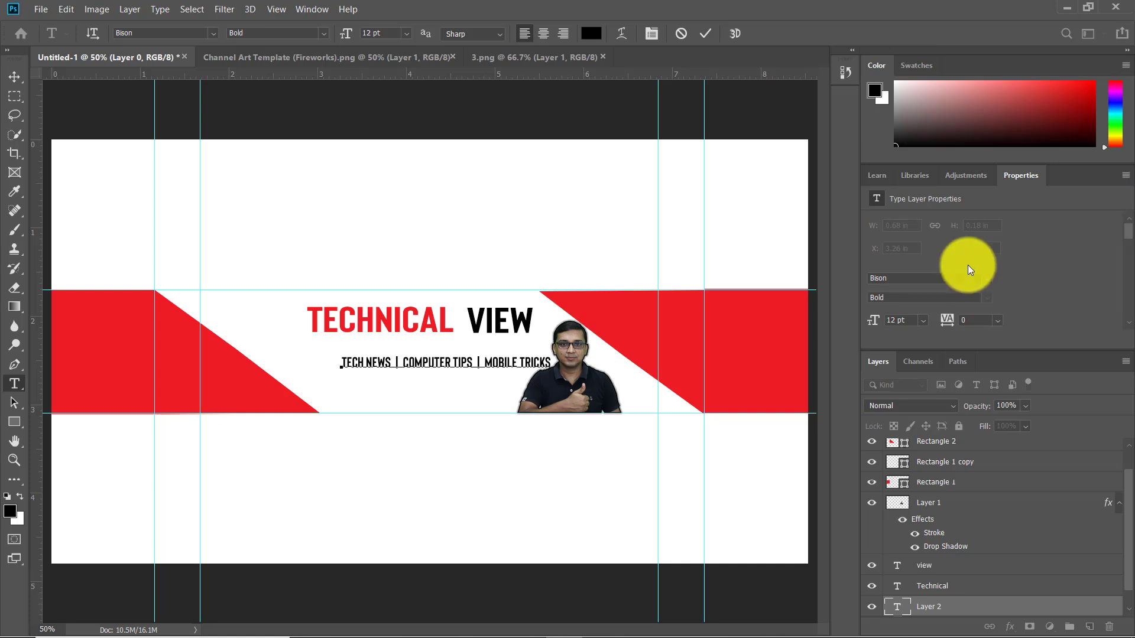
left_click_drag(489, 364, 464, 349)
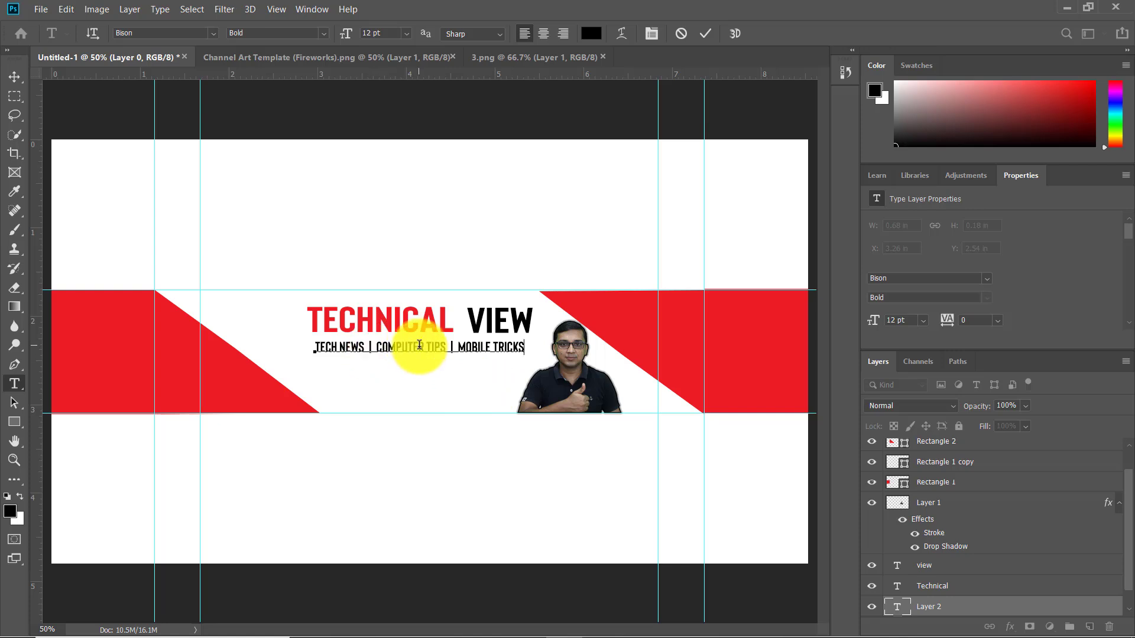
left_click(14, 77)
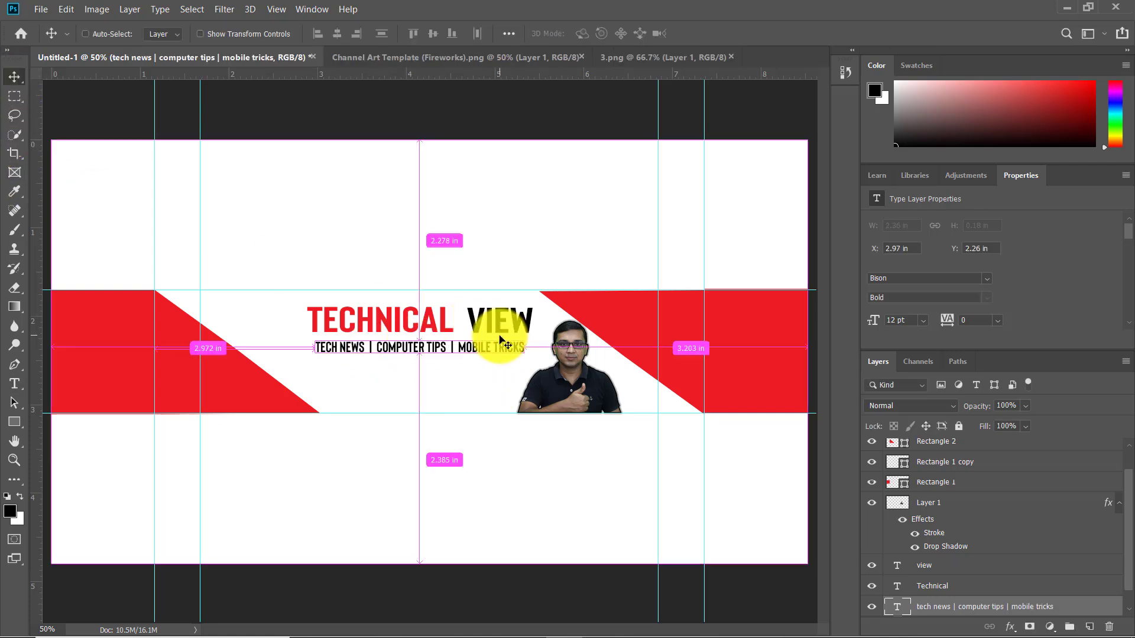
Squash the tagline text to about 78% height, keeping its full width
key("ctrl+t")
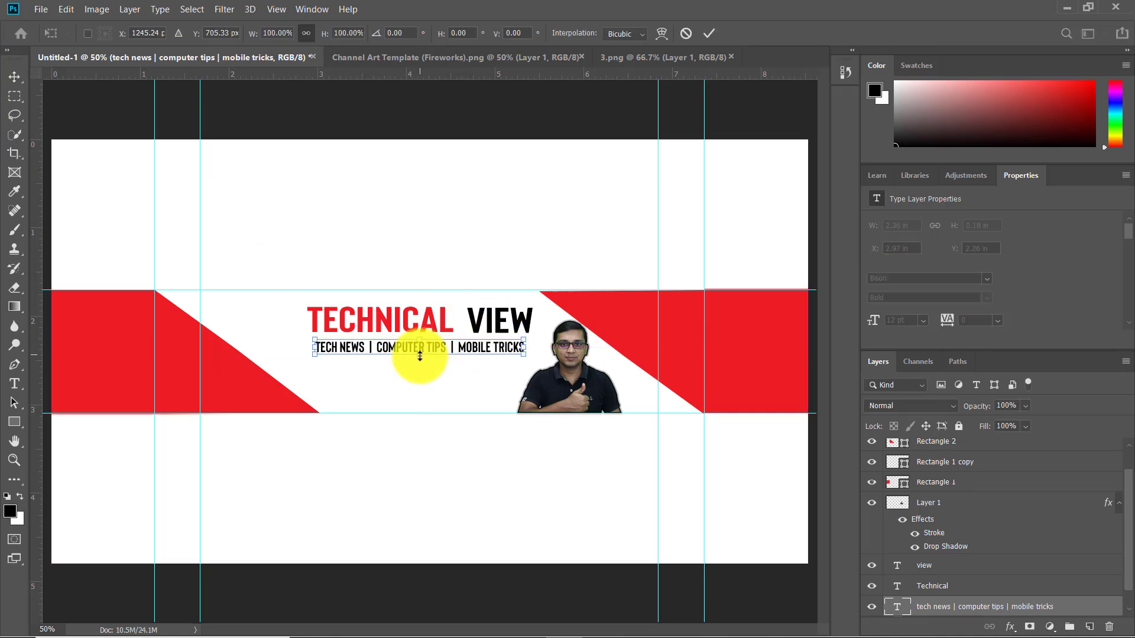
left_click_drag(420, 356, 420, 352)
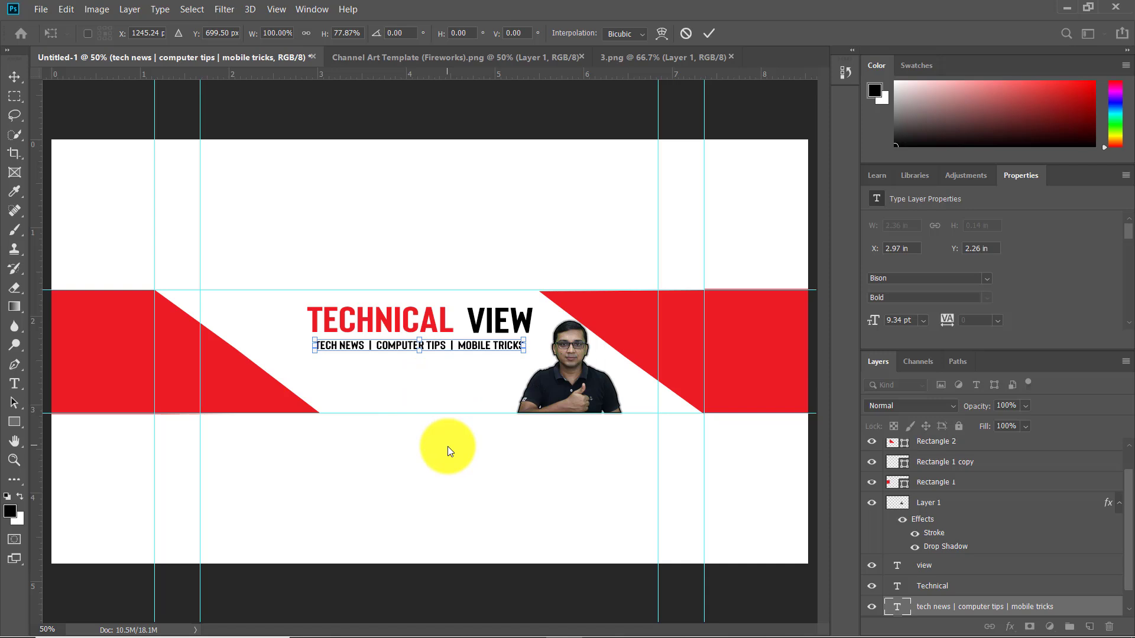
key("Return")
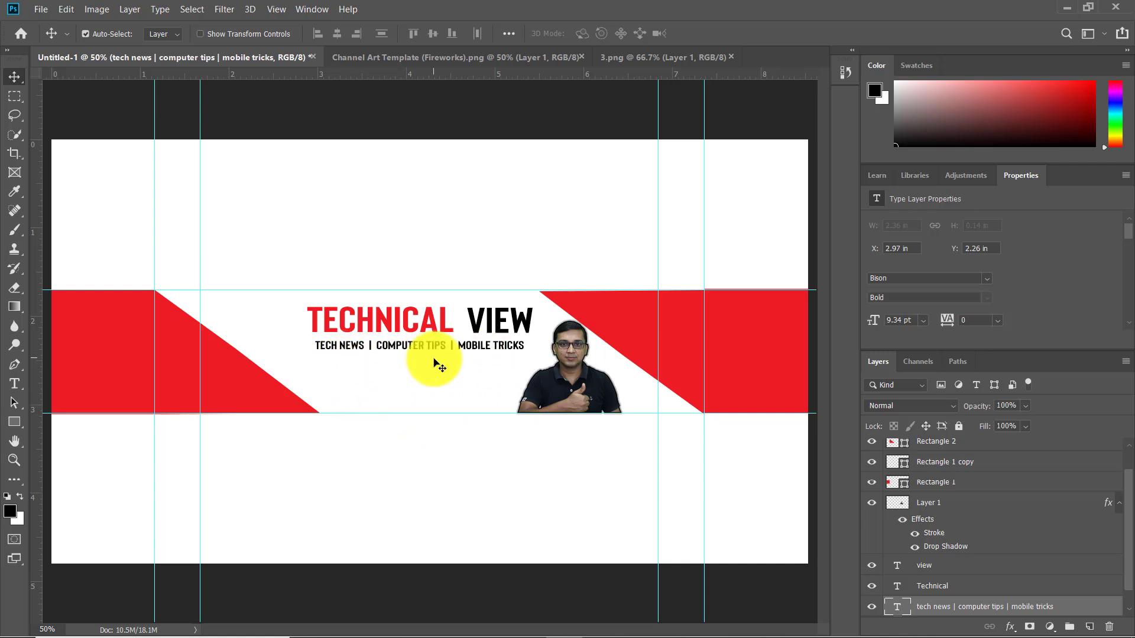
Open the blue settings gear, PC mouse and drawing-mobile-n3o images together from the QNA #1 folder
left_click(40, 9)
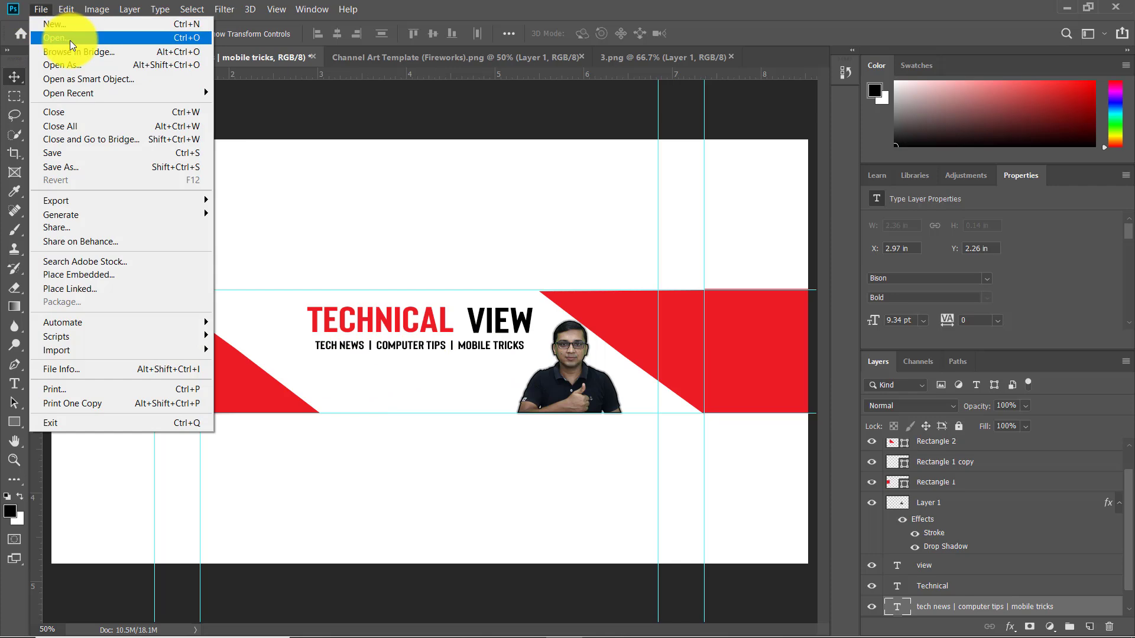
left_click(70, 37)
left_click(80, 212)
left_click(426, 112)
left_click(435, 260, "ctrl")
left_click(445, 363, "ctrl")
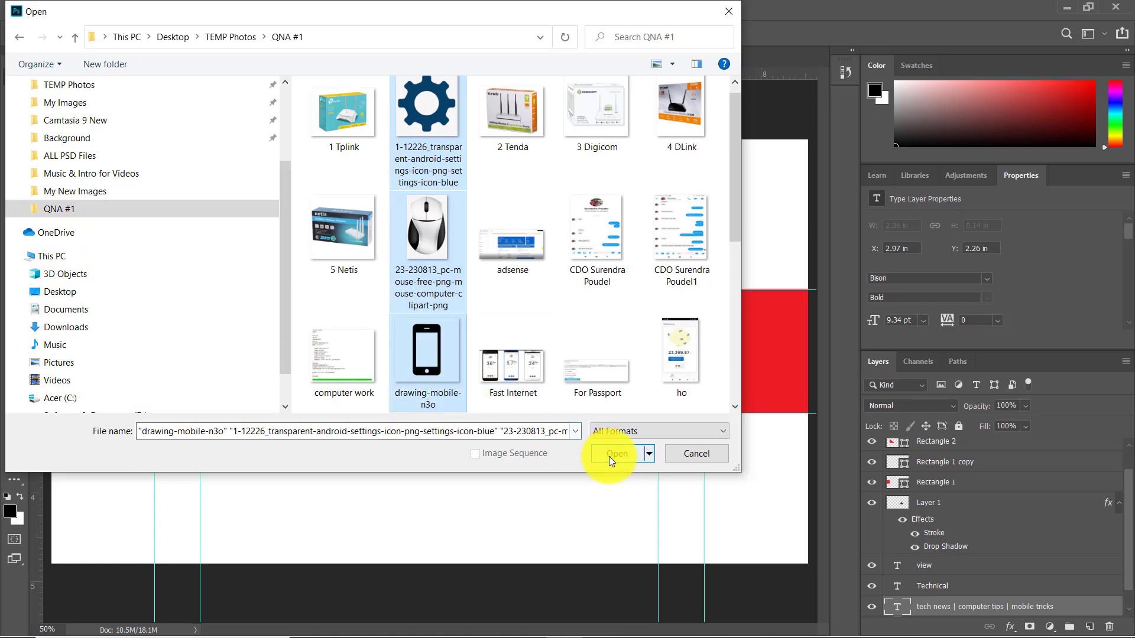
left_click(608, 457)
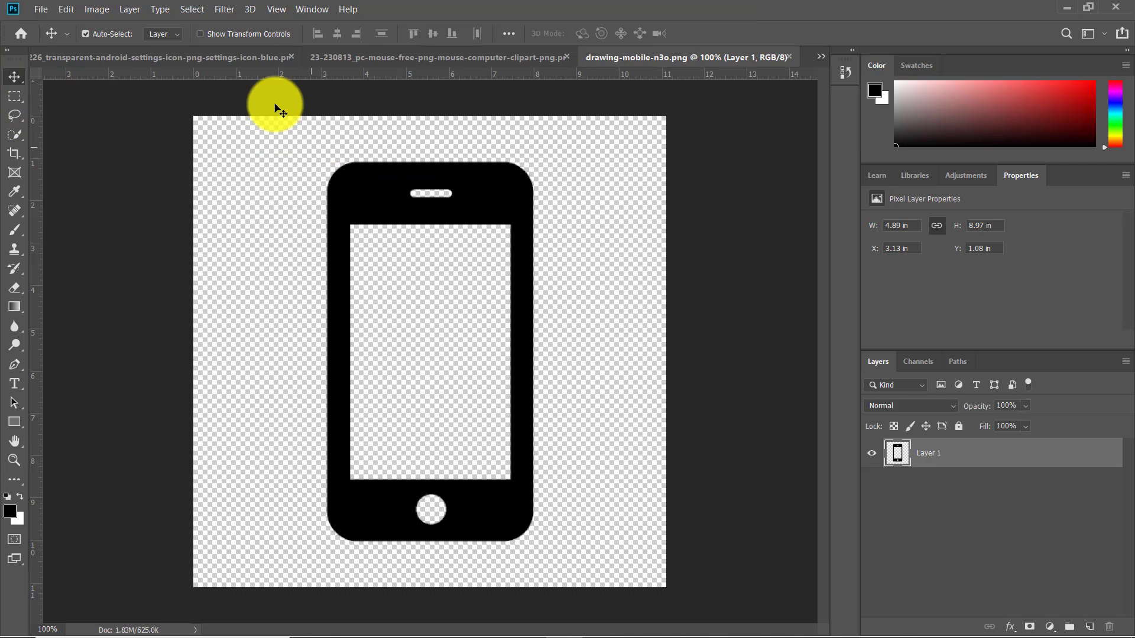
Copy the blue gear into the banner document and delete the light background around it using the Quick Selection tool
left_click(226, 52)
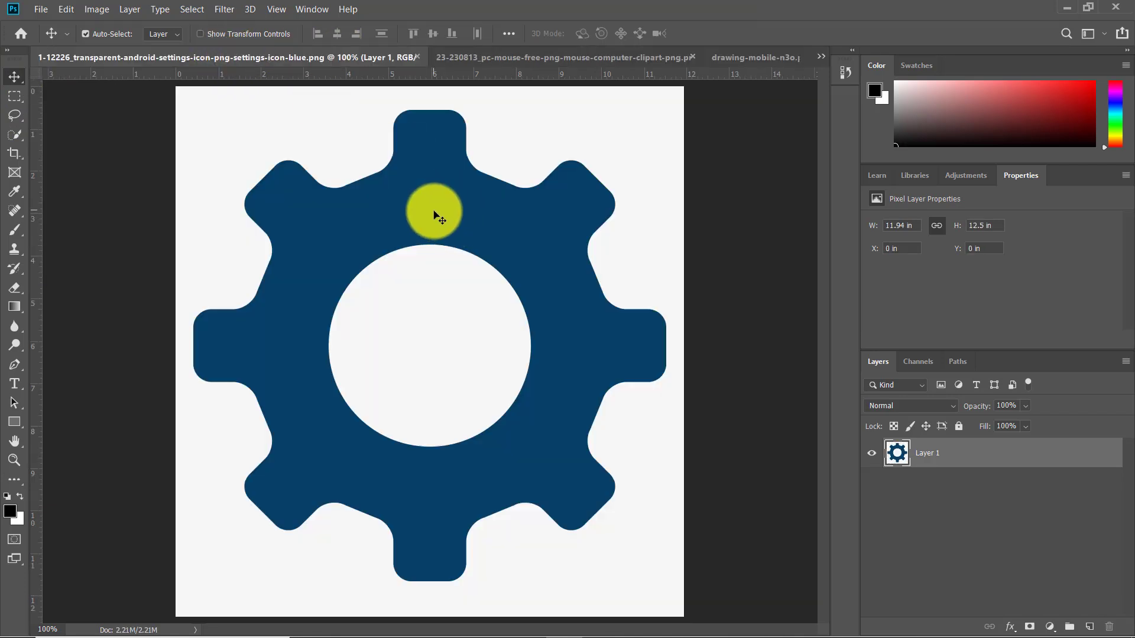
left_click_drag(441, 221, 372, 373)
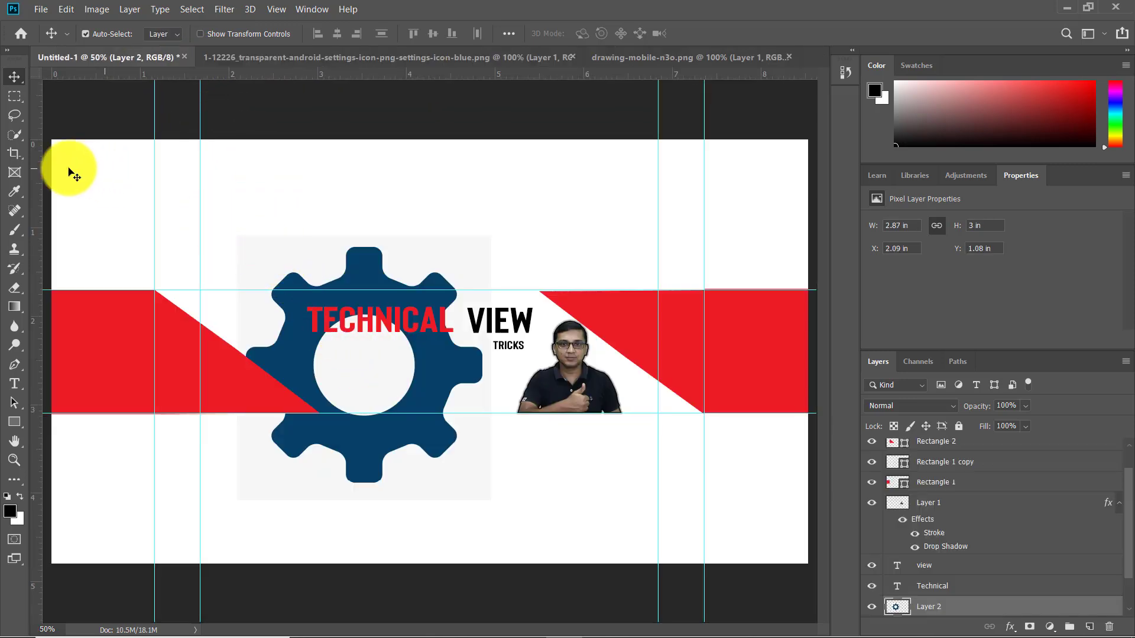
left_click(13, 137)
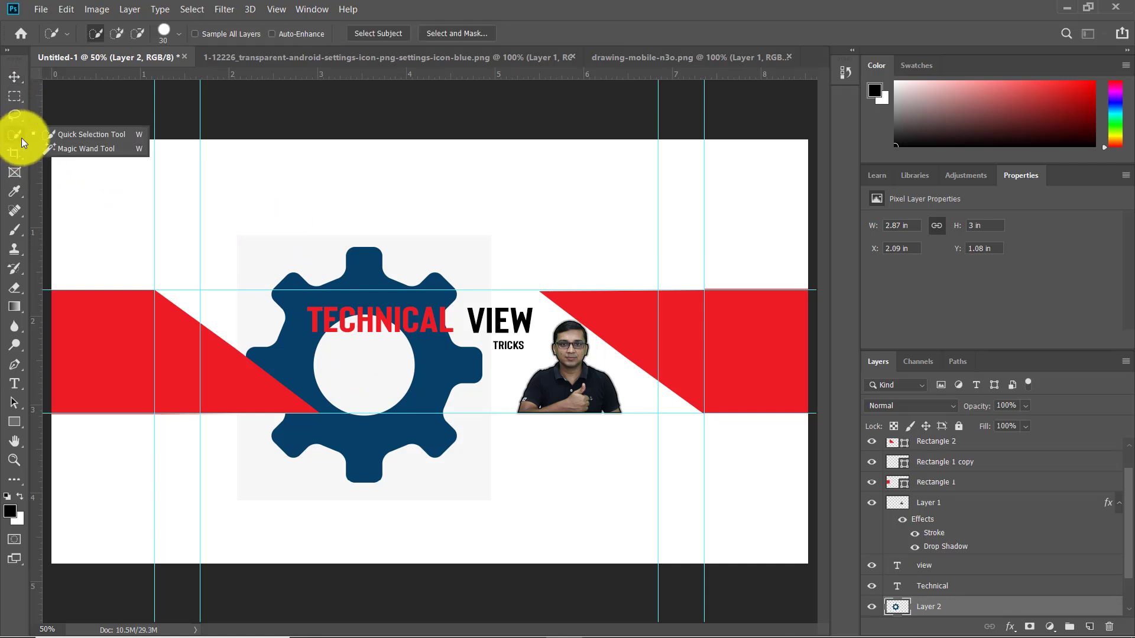
left_click(79, 137)
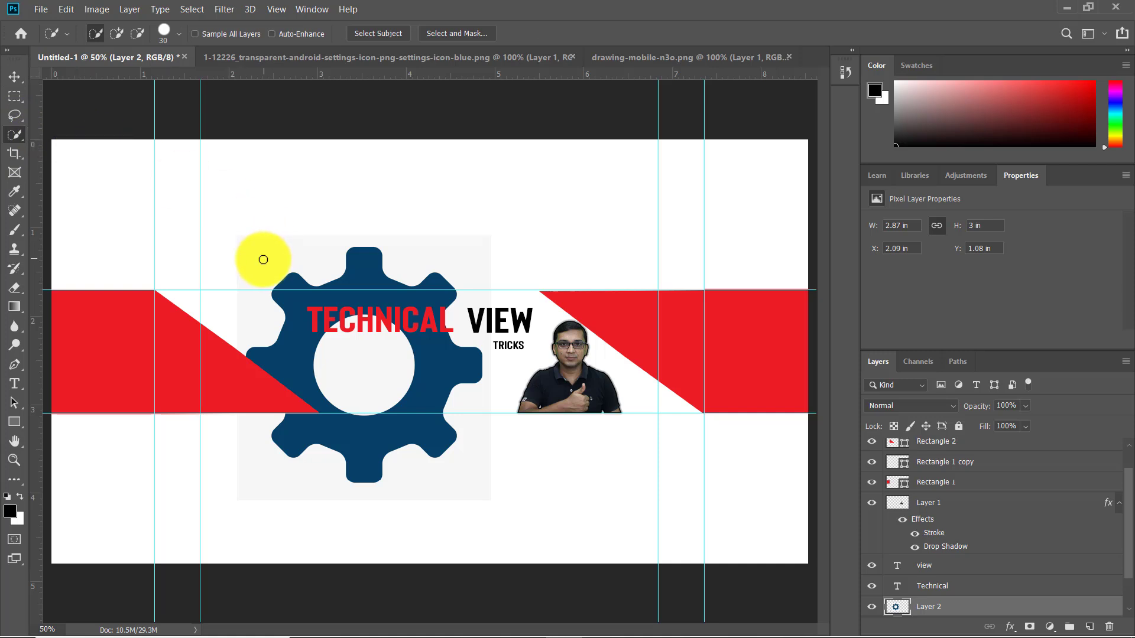
left_click(255, 322)
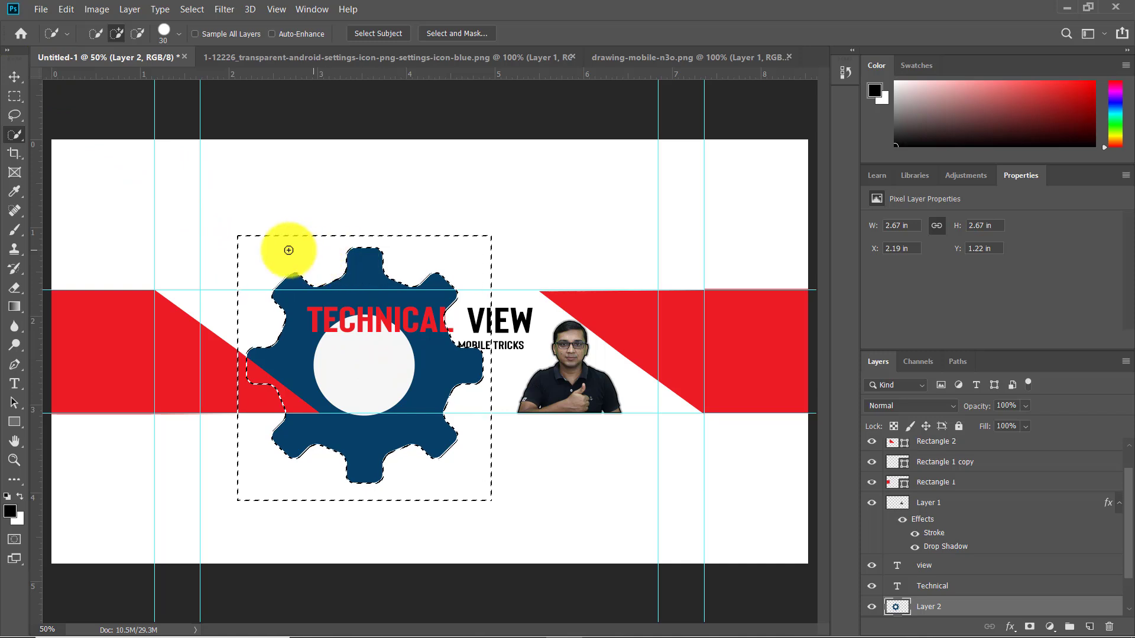
Scale the gear to about 11% and place it below TECH NEWS in the tagline
left_click(14, 77)
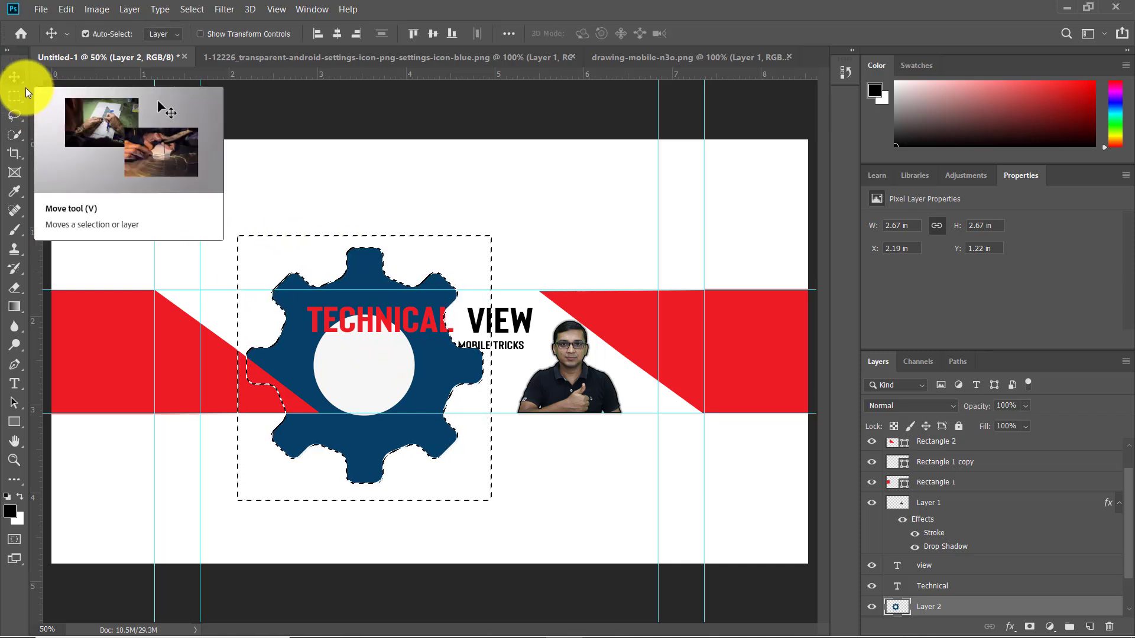
key("ctrl+t")
left_click_drag(492, 236, 357, 354)
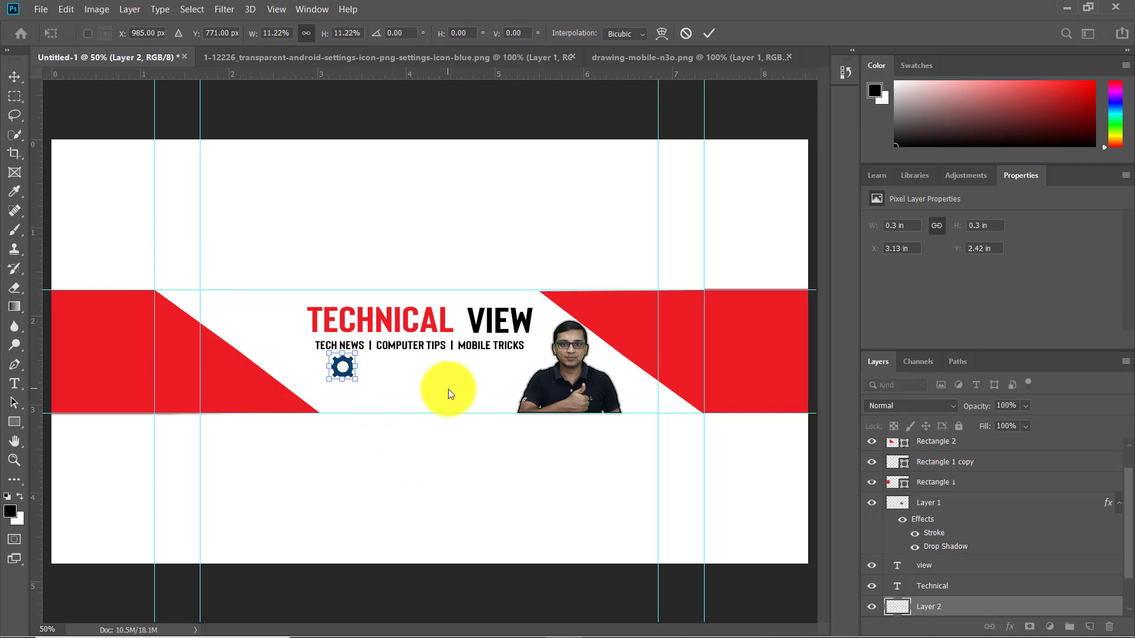
key("Return")
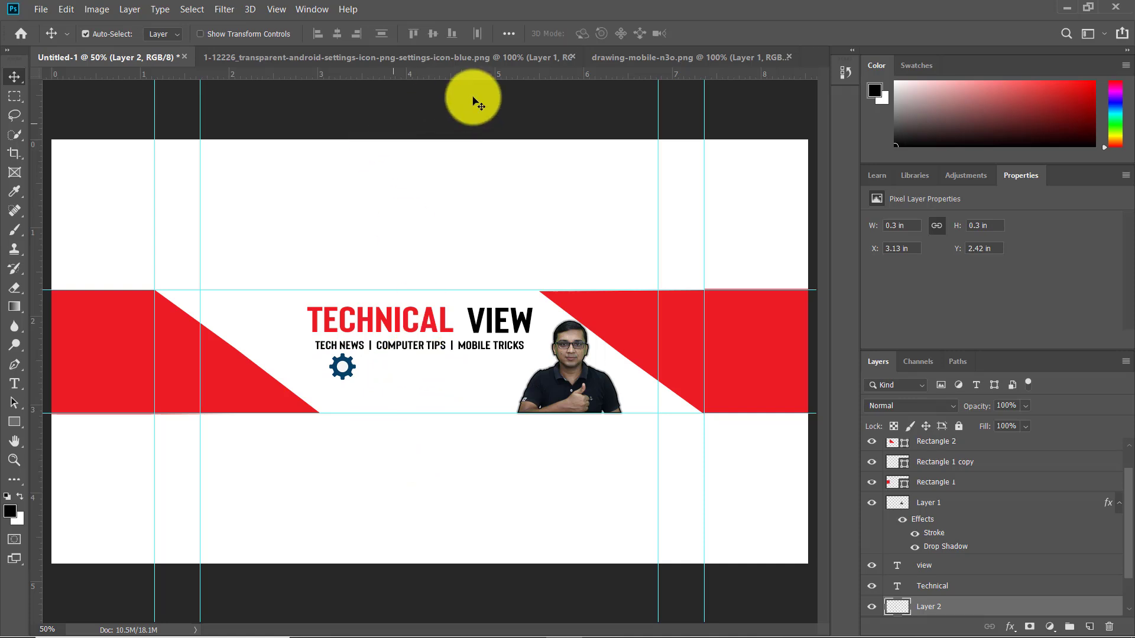
Close the gear image document and reopen the image 23-230813_pc-mouse-free-png-mouse-computer-clipart-png
left_click(523, 57)
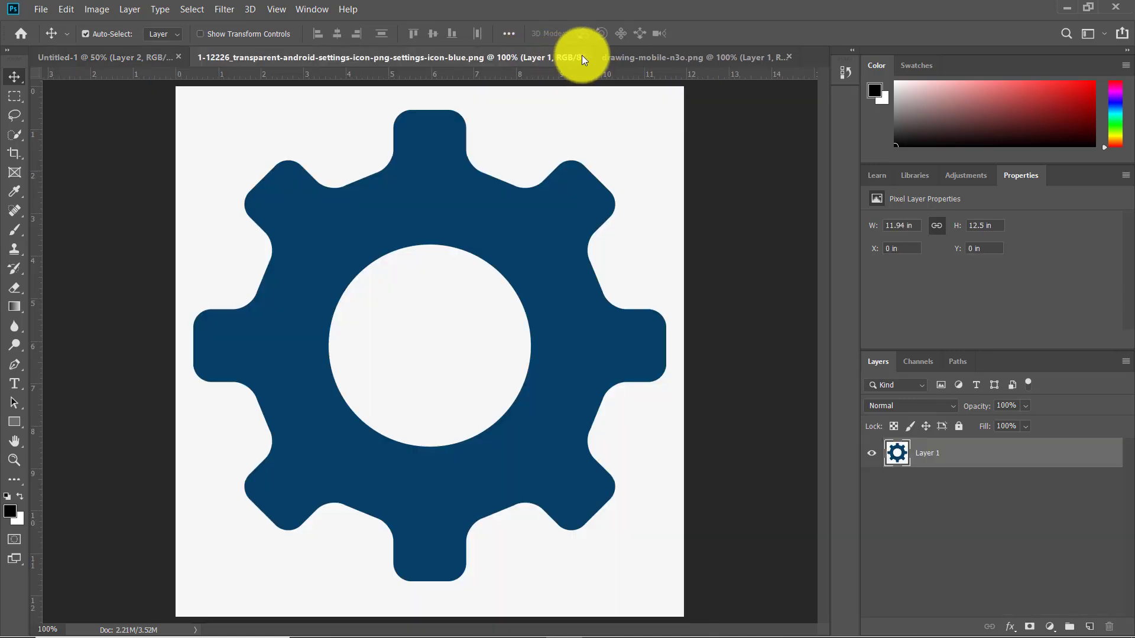
left_click(586, 57)
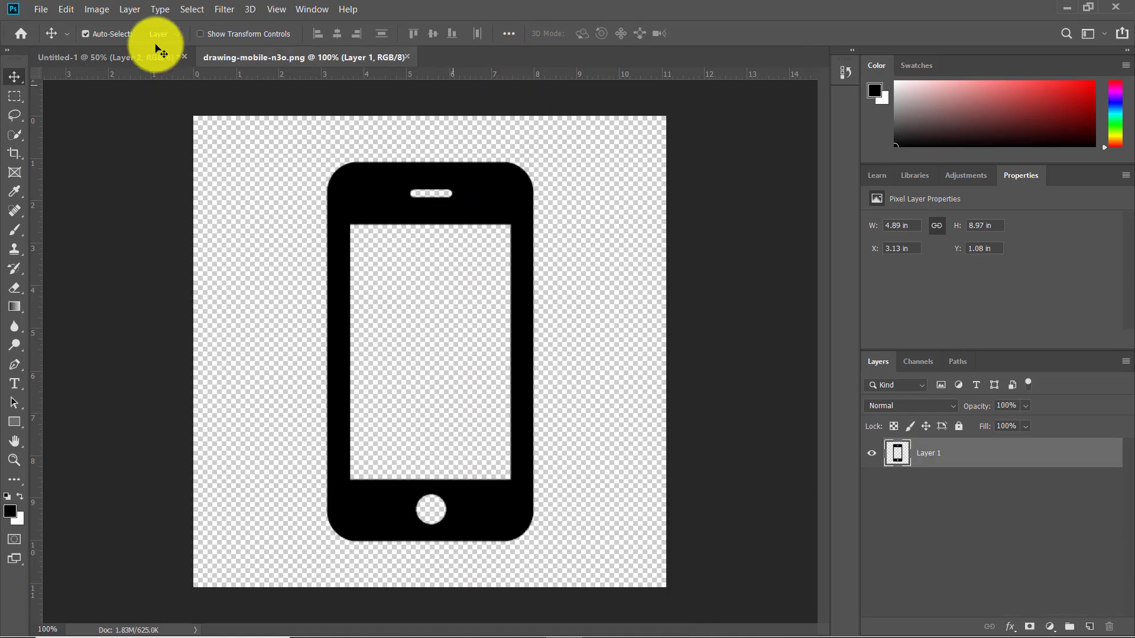
left_click(41, 9)
key("Escape")
key("ctrl+o")
left_click(407, 249)
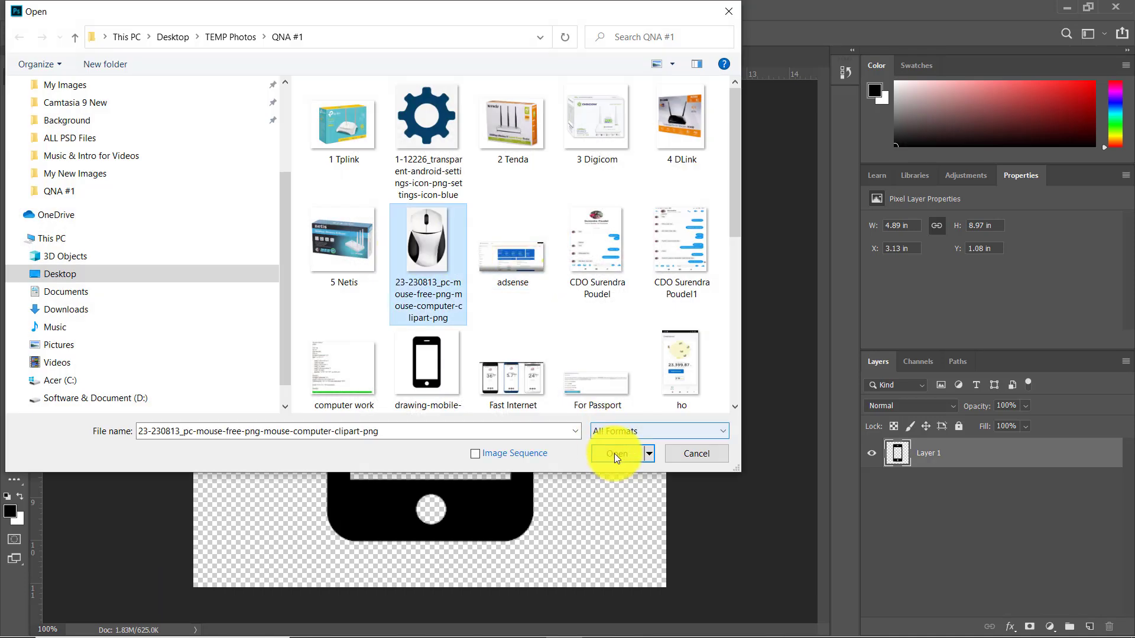
left_click(473, 451)
Copy the PC mouse into the banner, scale it to about 9%, rotate it about 27° and place it below the tagline
left_click_drag(450, 255, 400, 373)
key("ctrl")
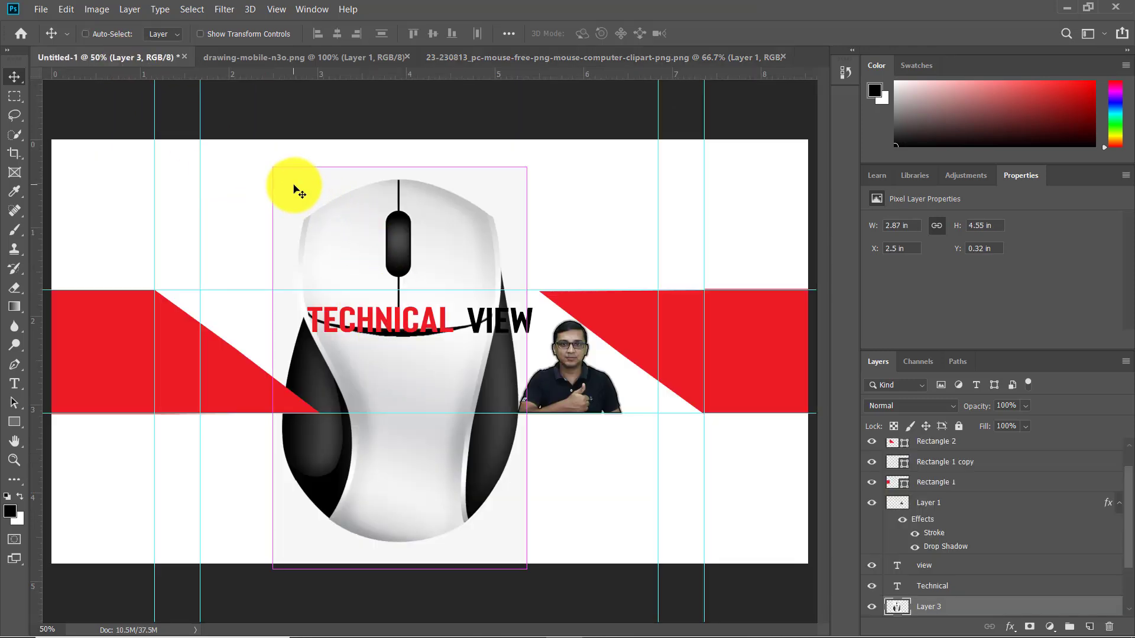
key("ctrl+t")
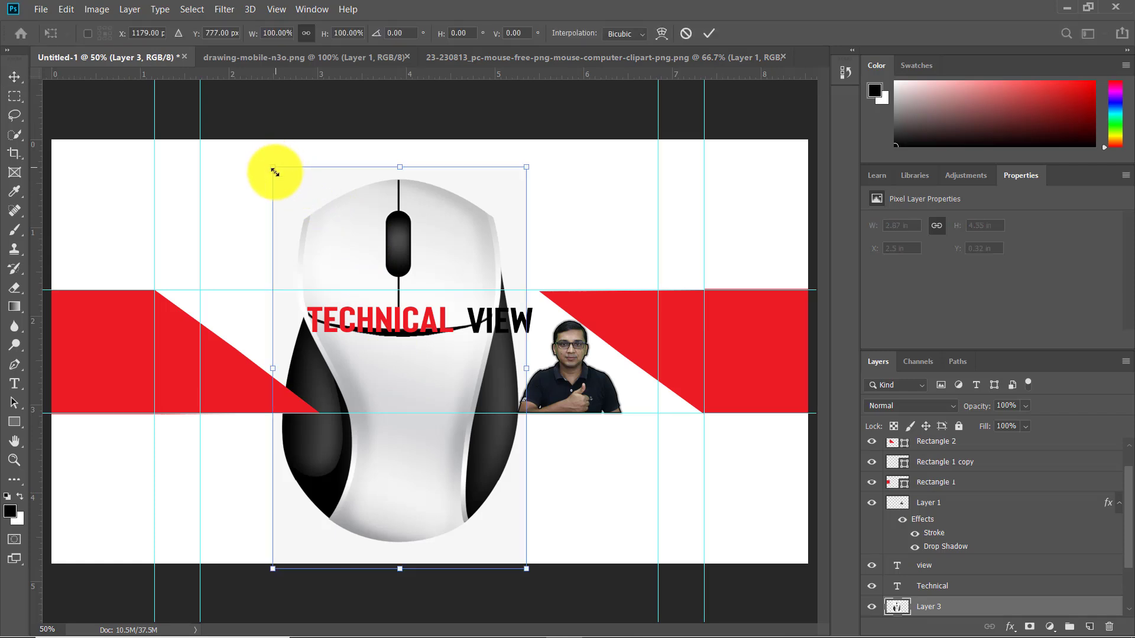
left_click_drag(272, 168, 404, 381)
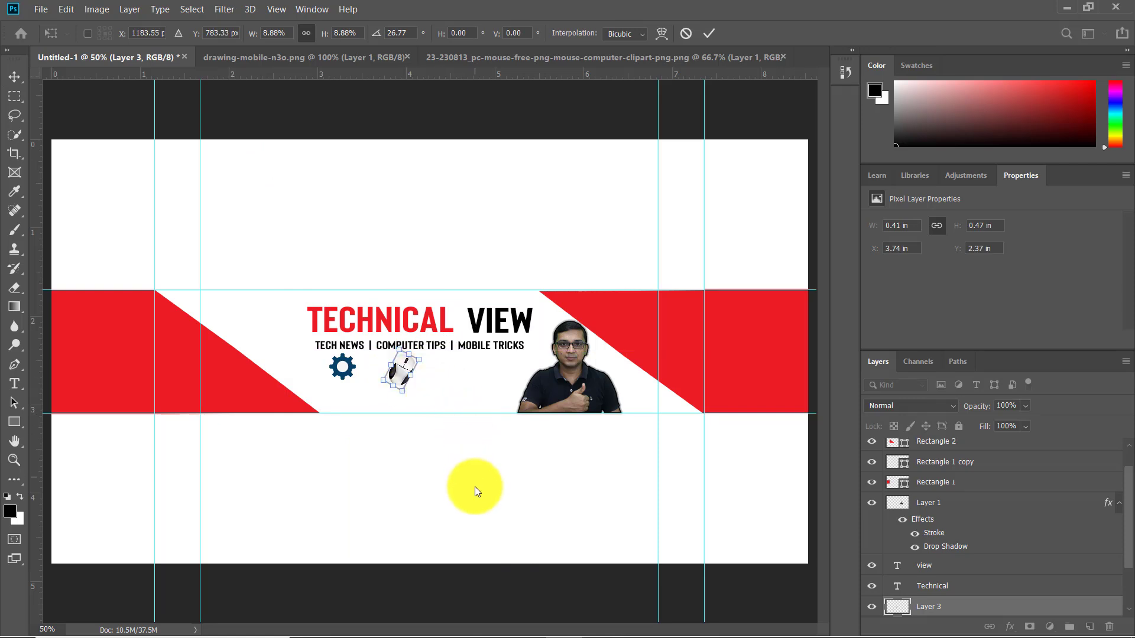
key("Return")
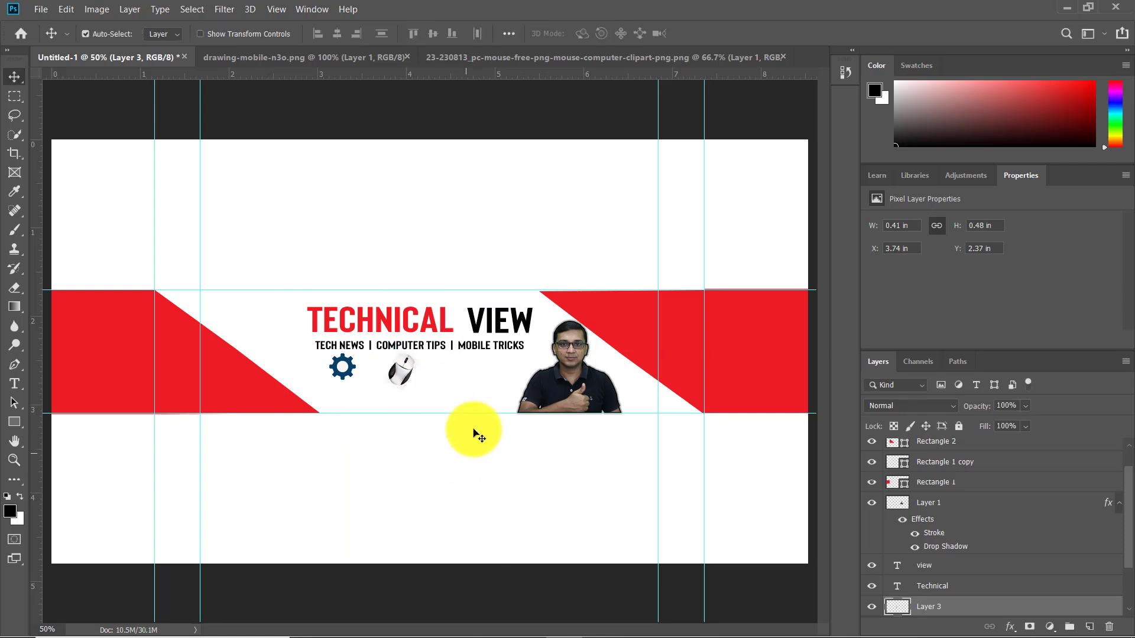
Shift the mouse icon slightly to the right beneath COMPUTER TIPS and select the gear icon's layer
left_click_drag(403, 371, 414, 369)
left_click(340, 371)
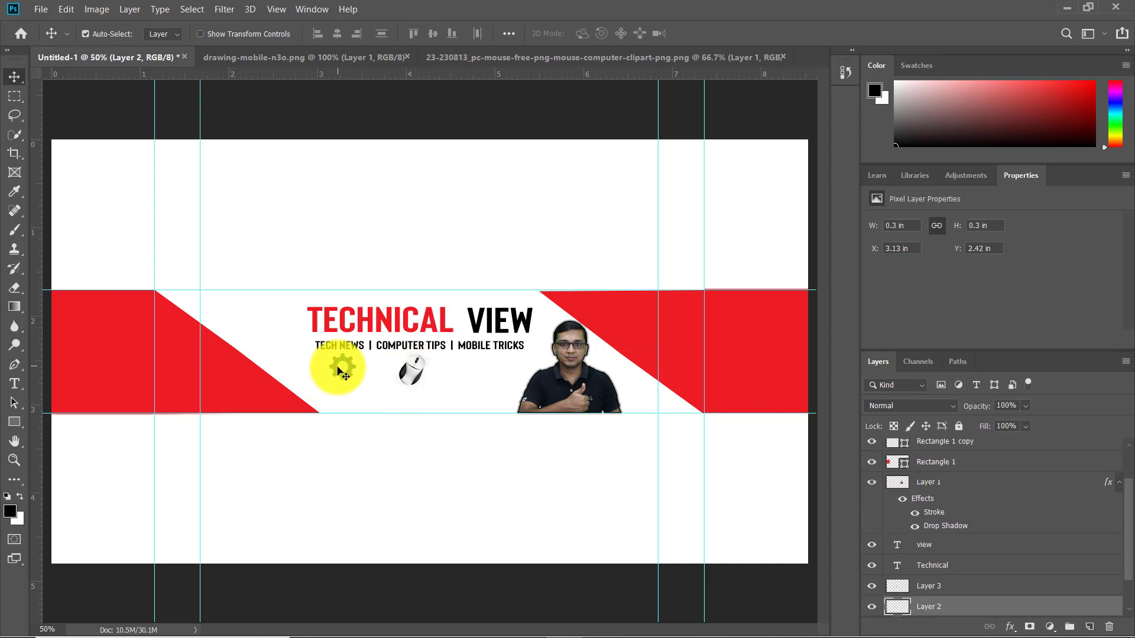
left_click(349, 375)
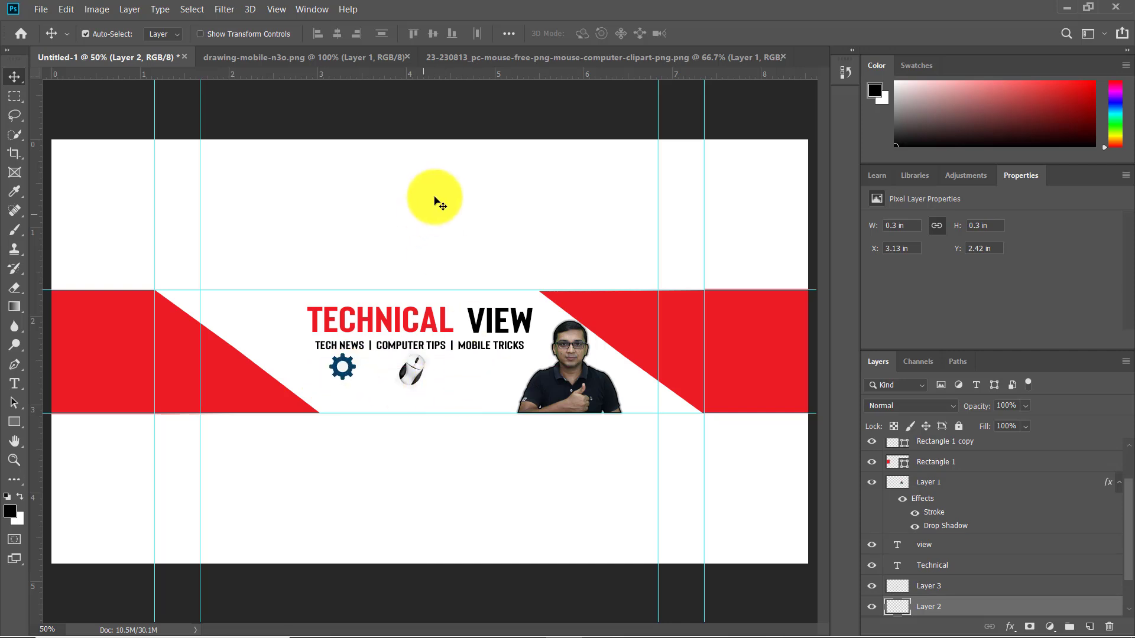
Copy the mobile phone from drawing-mobile-n3o.png into the banner, scale it to about 18%, rotate it about 32° and place it below MOBILE TRICKS
left_click(367, 58)
mouse_move(426, 295)
left_mouse_down()
mouse_move(101, 56)
mouse_move(401, 243)
mouse_move(482, 371)
left_mouse_up()
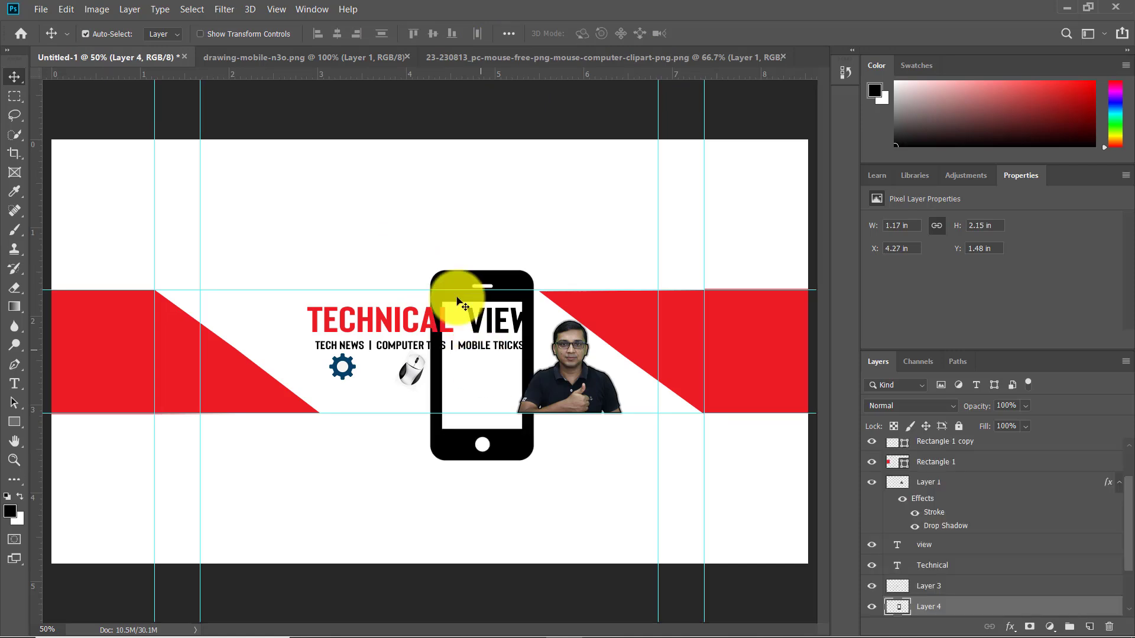
key("ctrl+t")
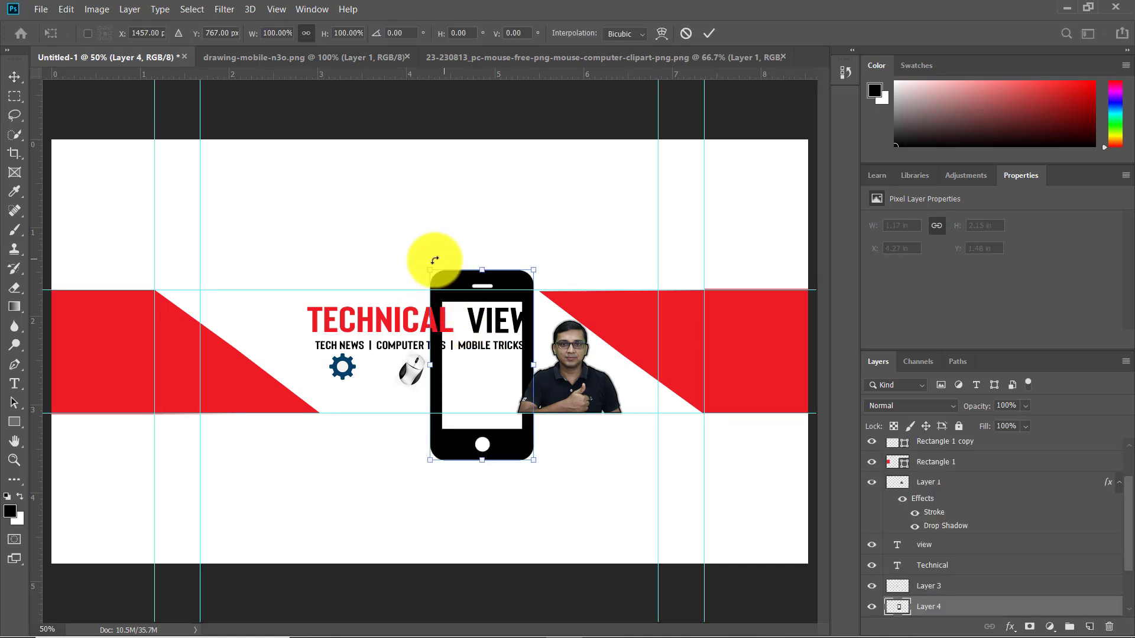
left_click_drag(431, 269, 506, 367)
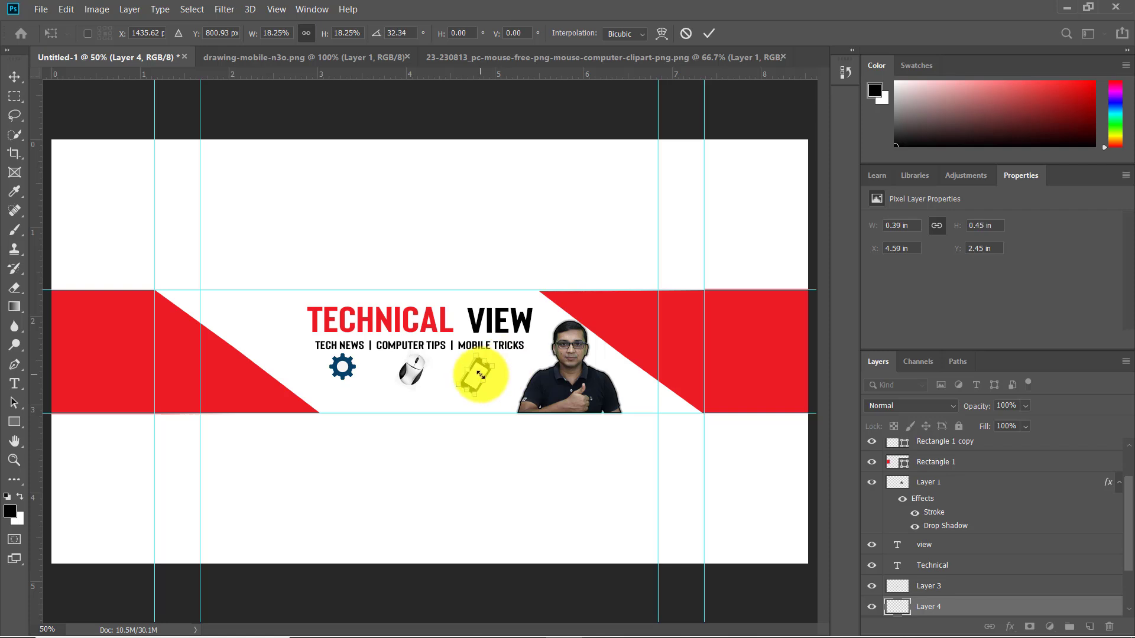
key("Return")
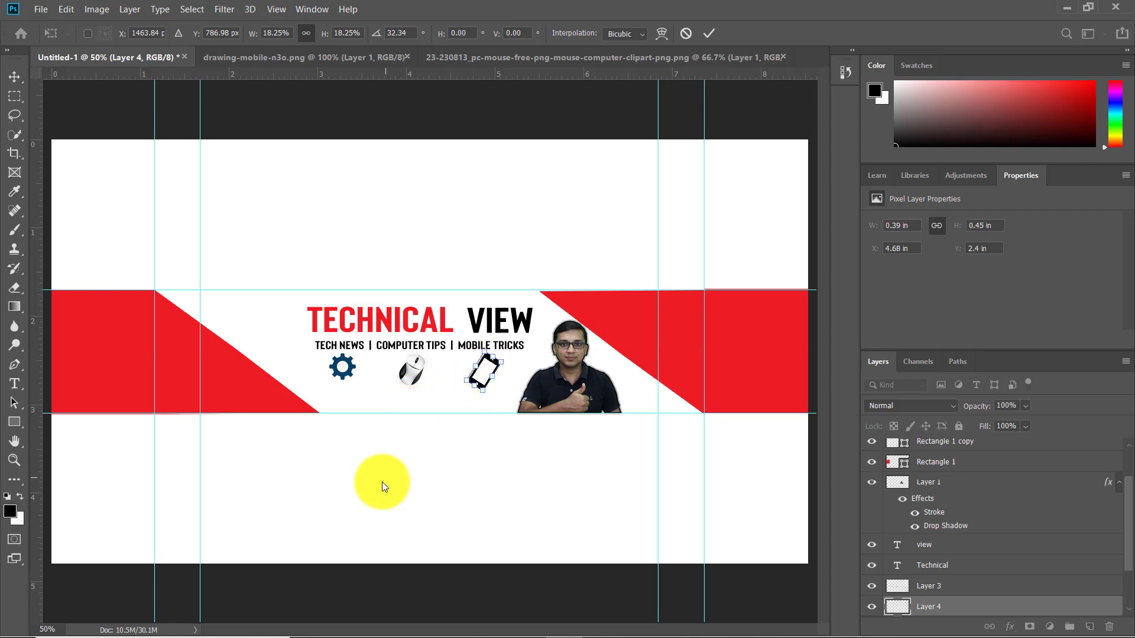
Draw a rounded rectangle bar about 585 × 55 px with 10 px corner radius beneath the three icons
left_click(15, 422)
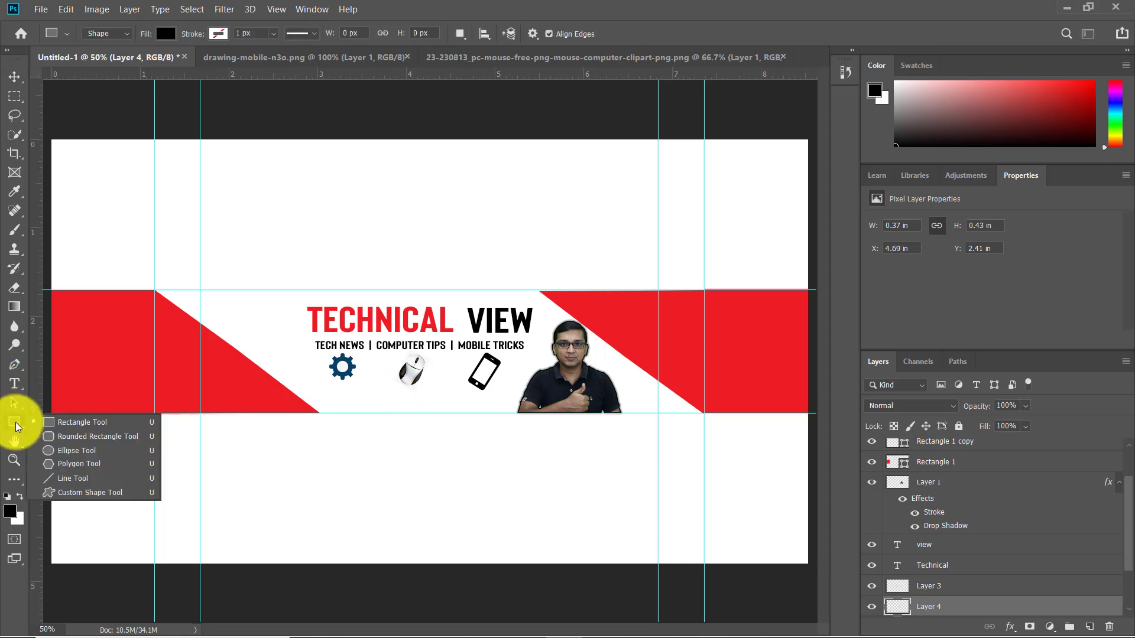
left_click(80, 437)
left_click_drag(337, 392, 510, 407)
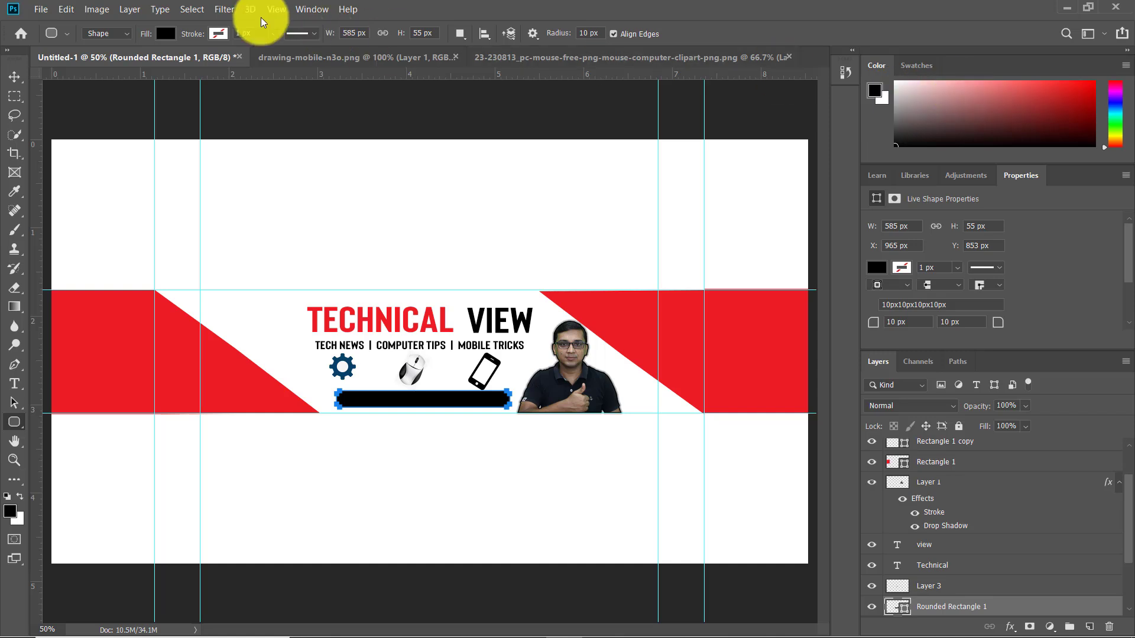
Fill the rounded bar with red ed1c24 and shift it slightly left and down to X 952 px, Y 860 px
left_click(162, 34)
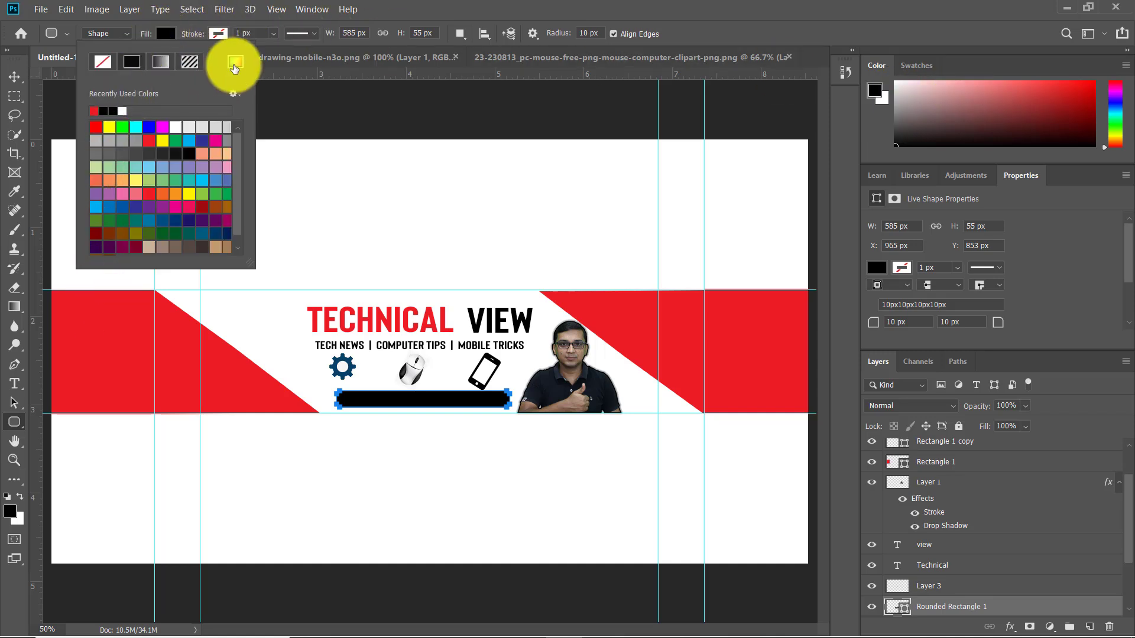
left_click(235, 61)
left_click(120, 316)
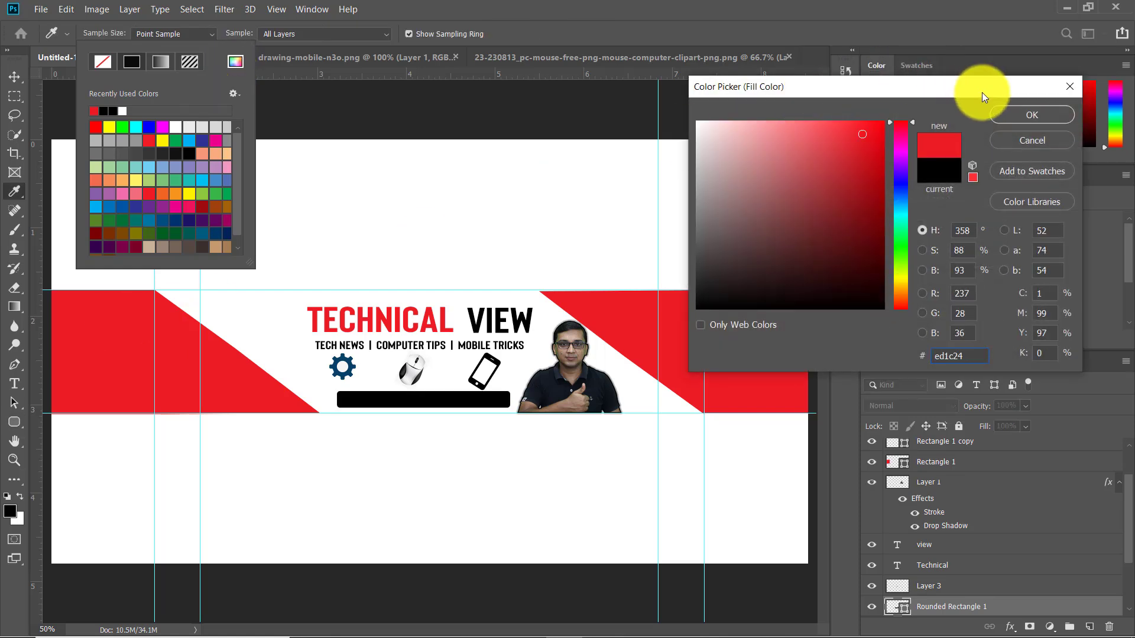
left_click(1032, 115)
left_click(162, 34)
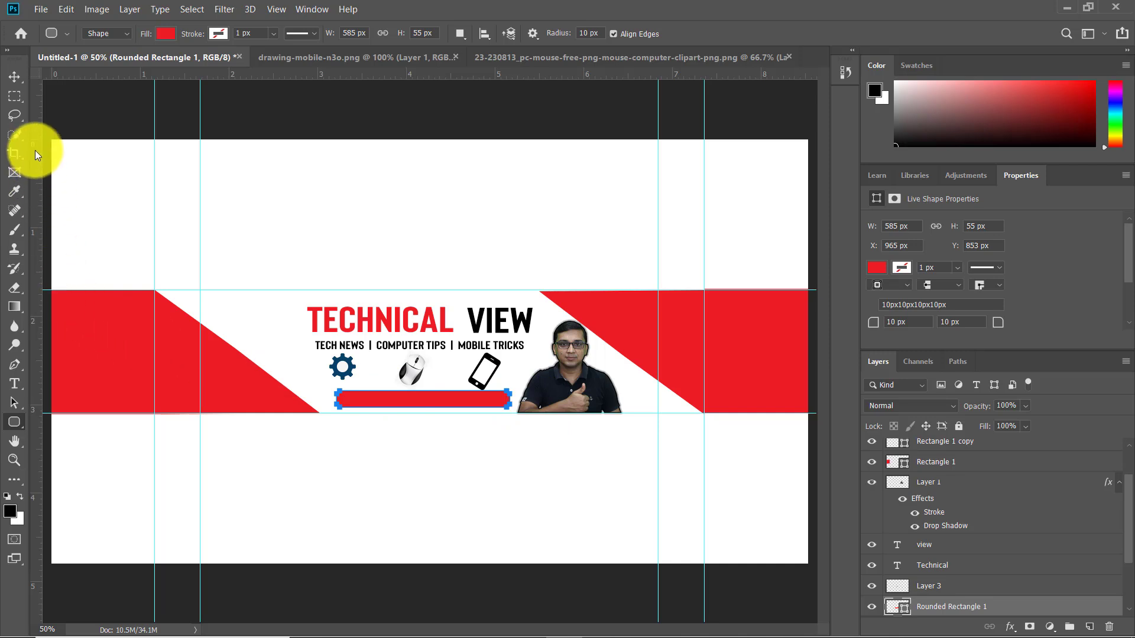
left_click(16, 80)
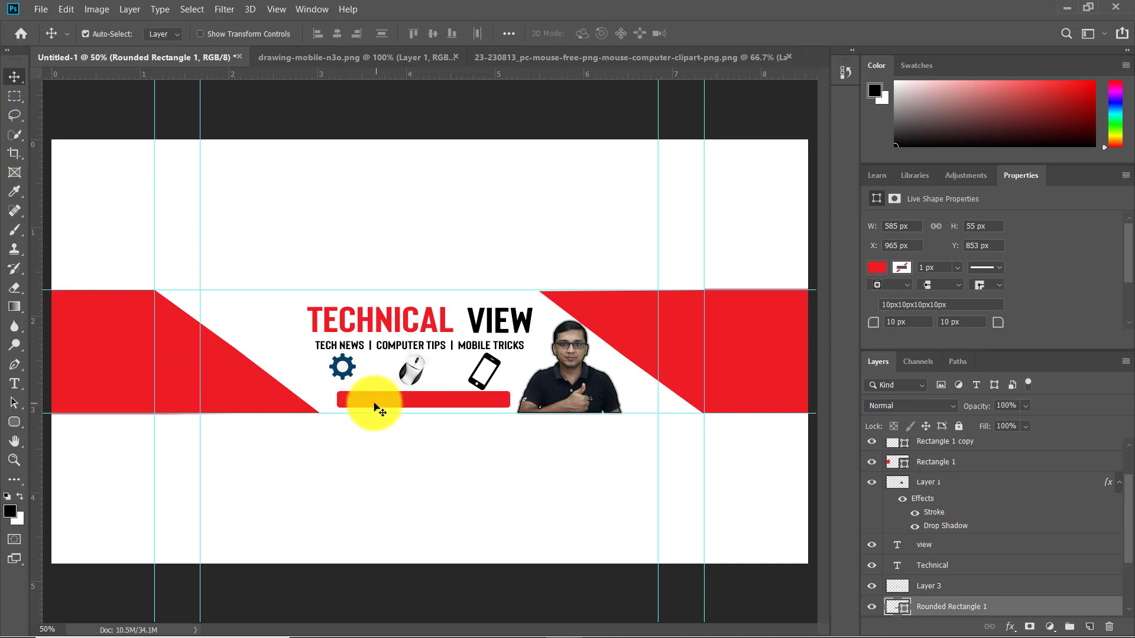
left_click_drag(378, 404, 374, 406)
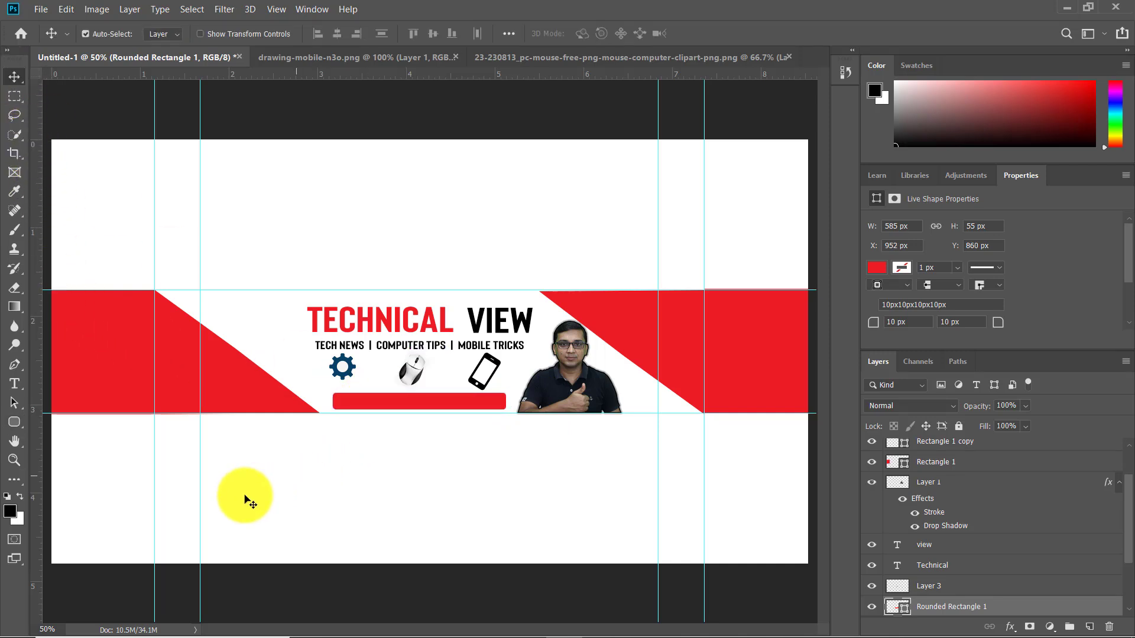
Add the text UPDATES FOR EVERYONE in 12 pt Bison Bold and move it onto the red rounded bar
left_click(15, 384)
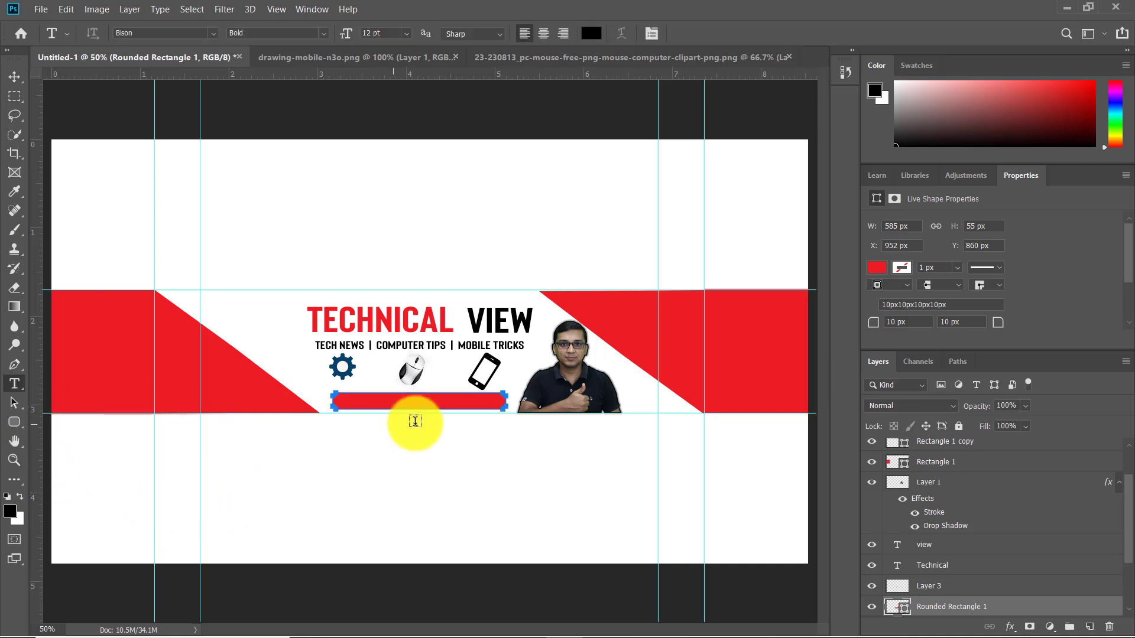
left_click(348, 466)
type("UPDATES FOR EVERYONE")
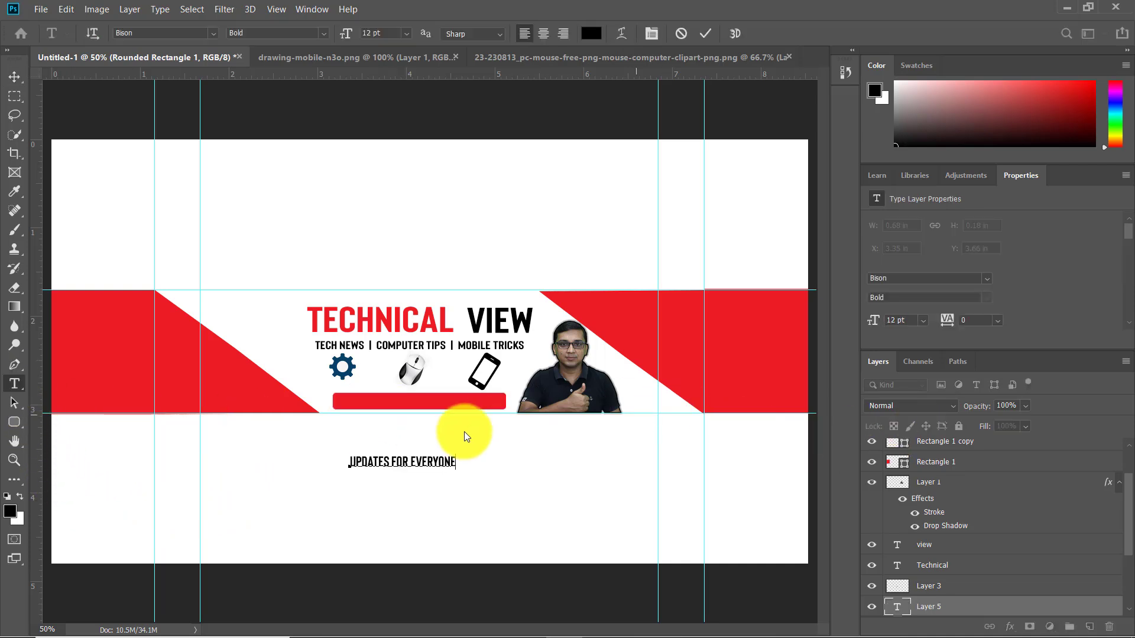
key("ctrl")
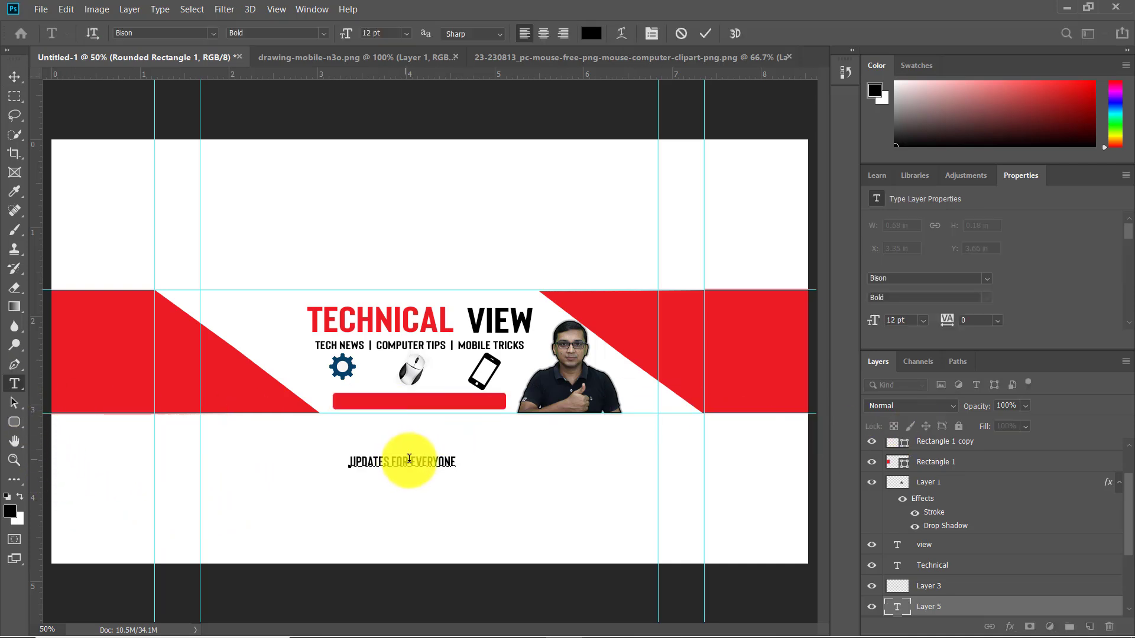
left_click_drag(429, 468, 435, 400)
left_click(20, 79)
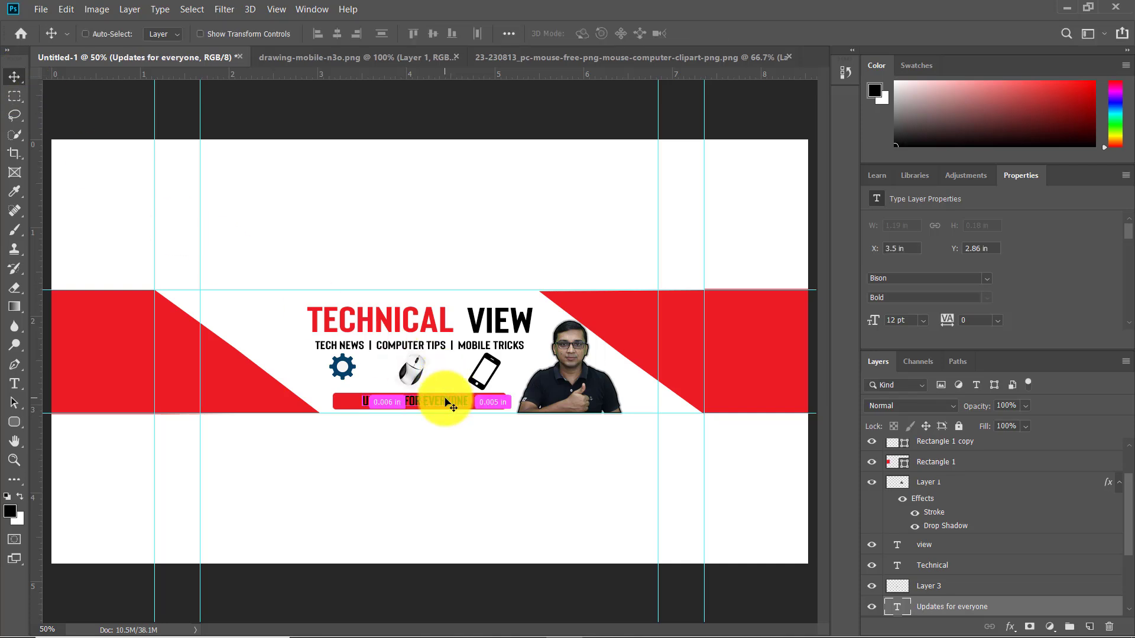
Stretch the UPDATES FOR EVERYONE text to about 126% width and 108% height within the red bar
key("ctrl+t")
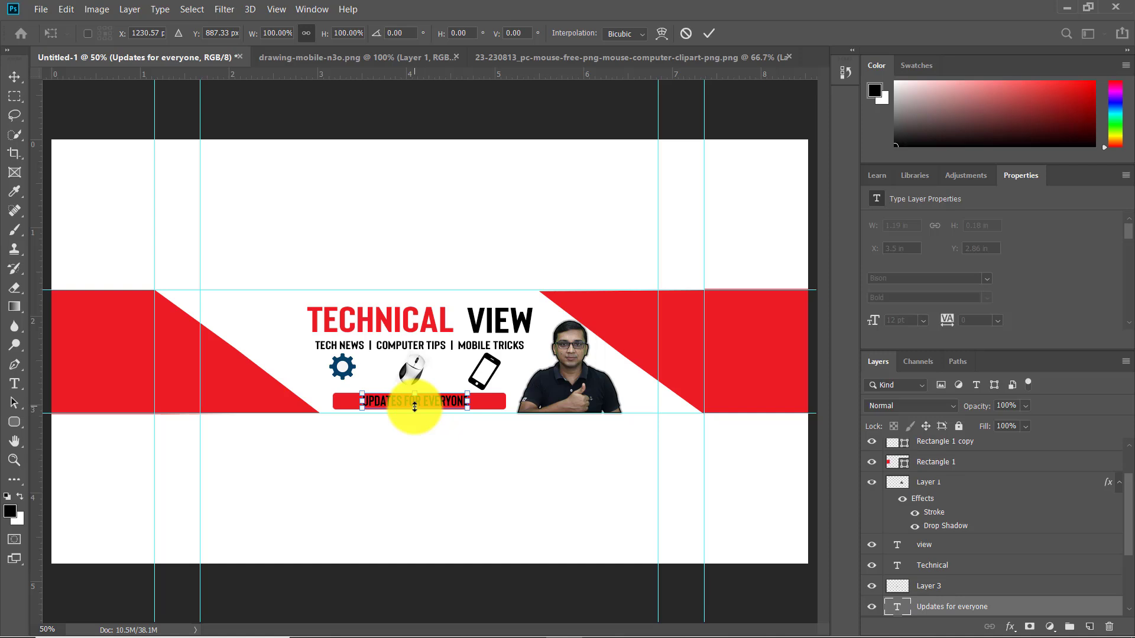
left_click_drag(414, 404, 414, 405)
scroll(414, 405, "up", 8)
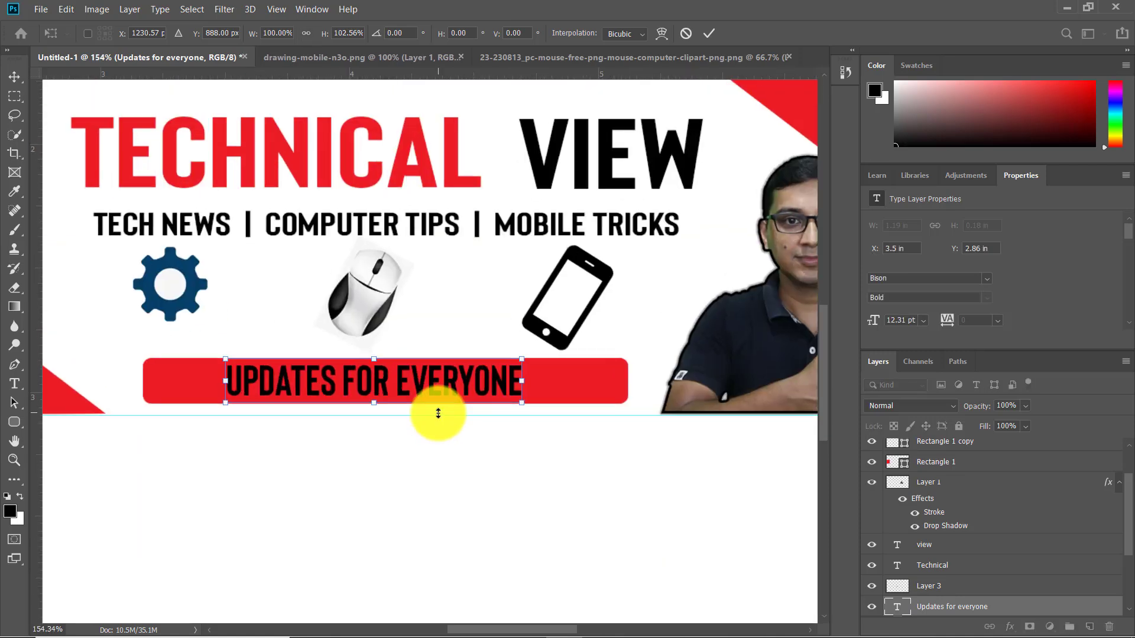
scroll(438, 418, "up", 2)
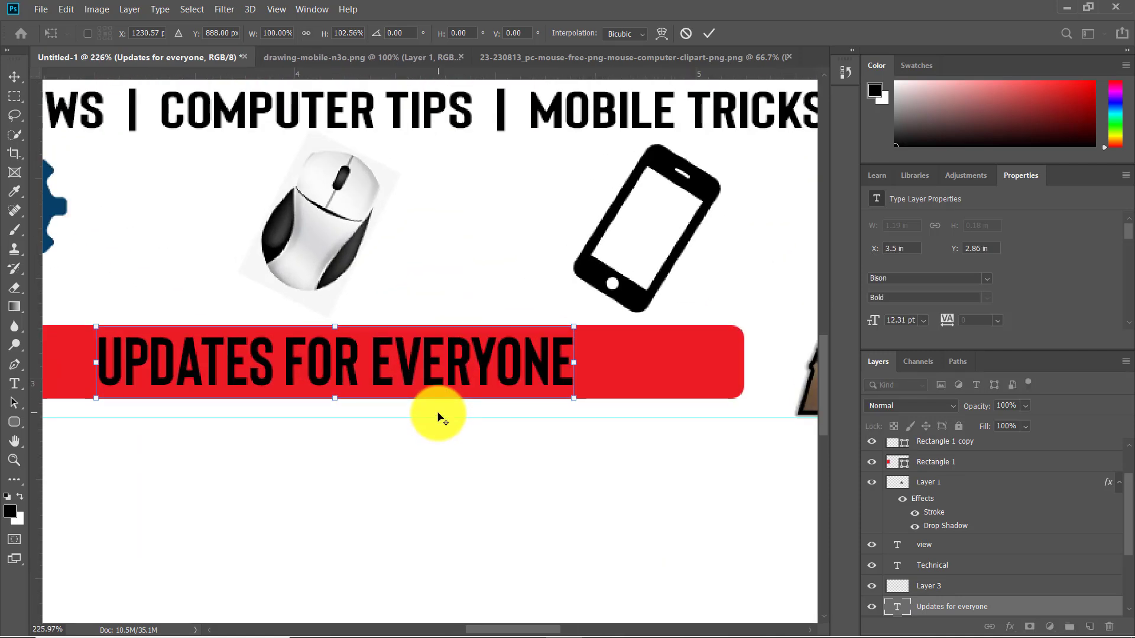
scroll(438, 418, "down", 2)
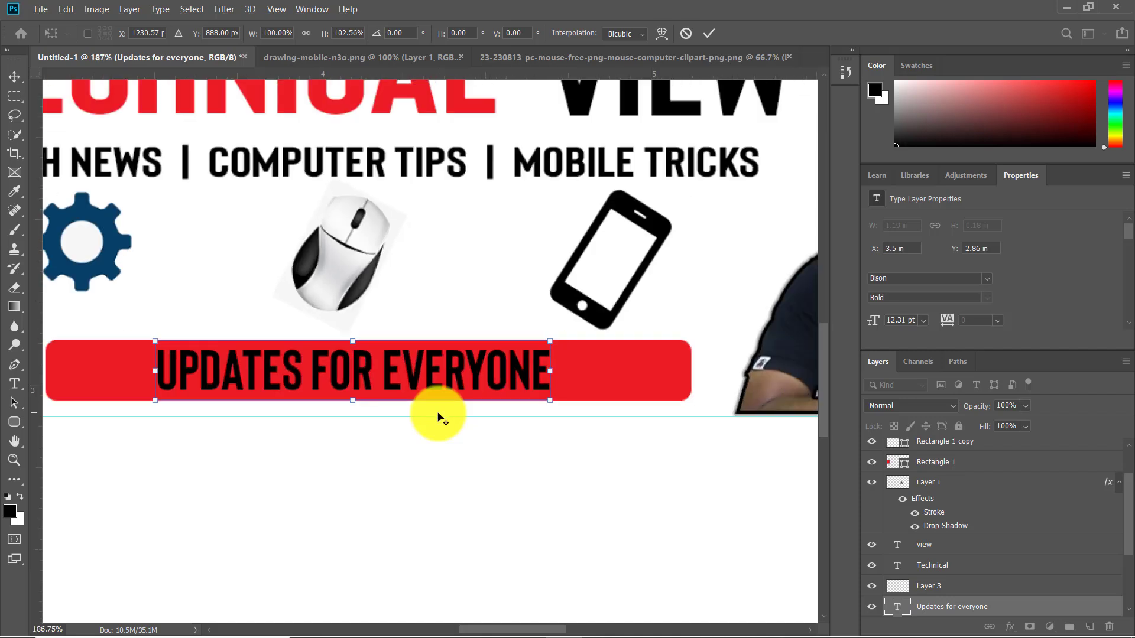
left_click_drag(353, 402, 354, 390)
key("ctrl+z")
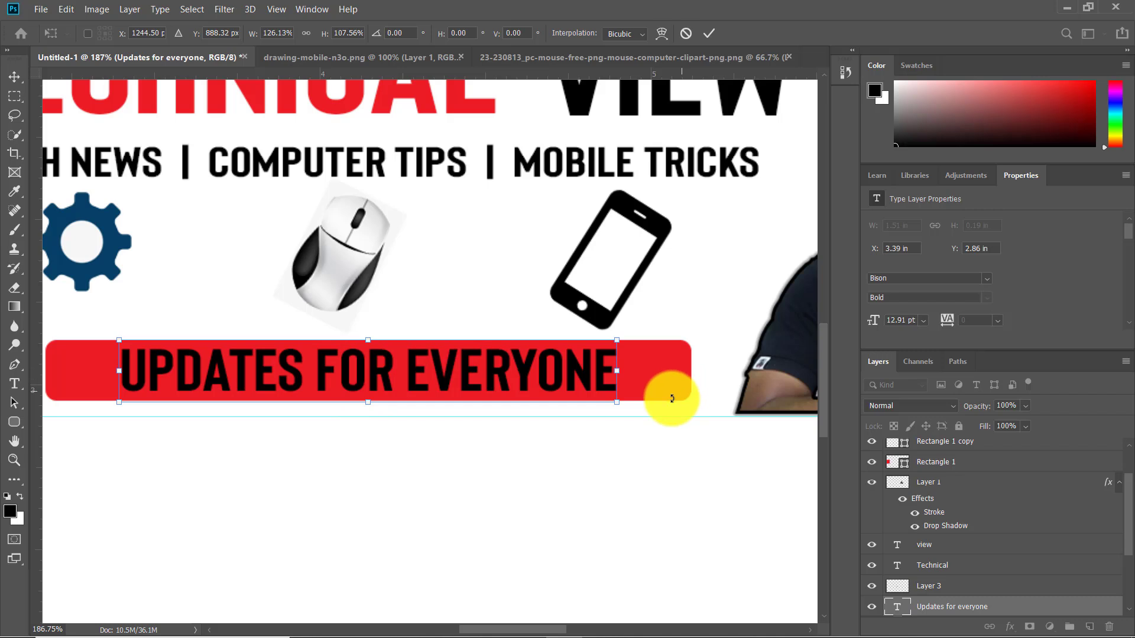
key("Return")
Narrow the red rounded bar from both ends to about 471 px wide so it fits closely around the text
left_click(657, 381)
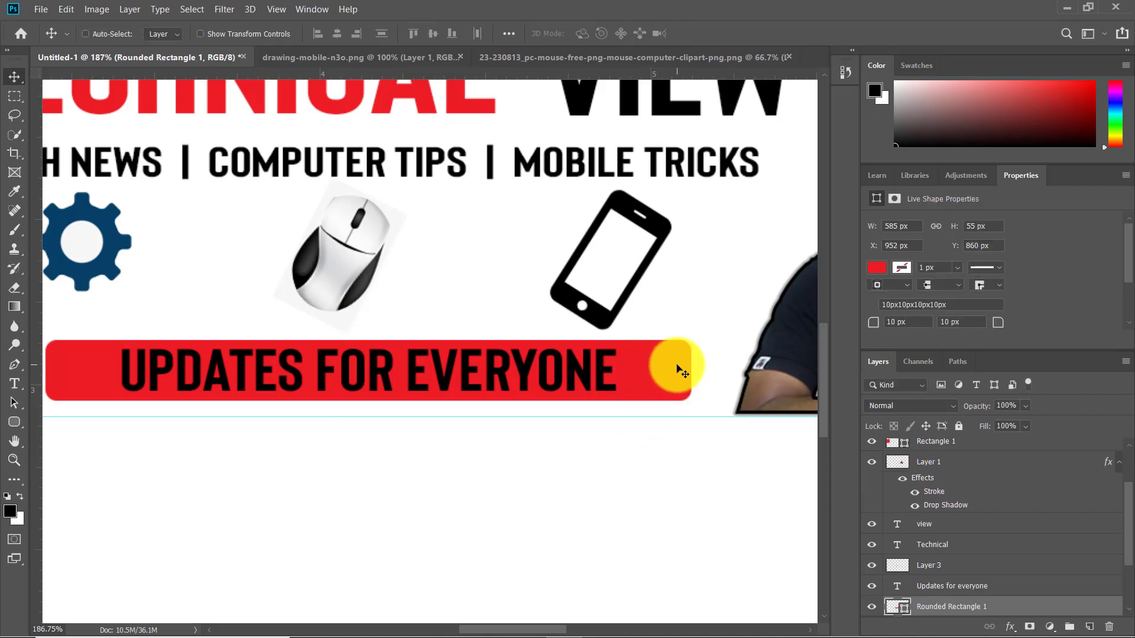
key("ctrl+t")
left_click_drag(680, 373, 627, 373)
left_click_drag(46, 379, 109, 384)
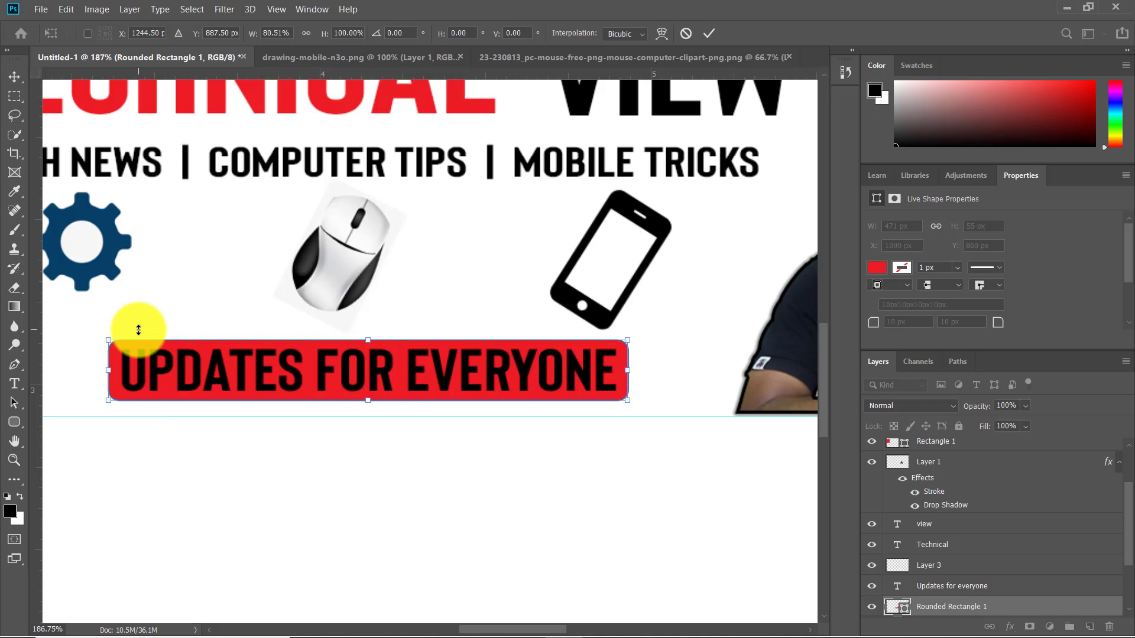
key("Return")
Change the colour of the UPDATES FOR EVERYONE text to white
left_click(239, 378)
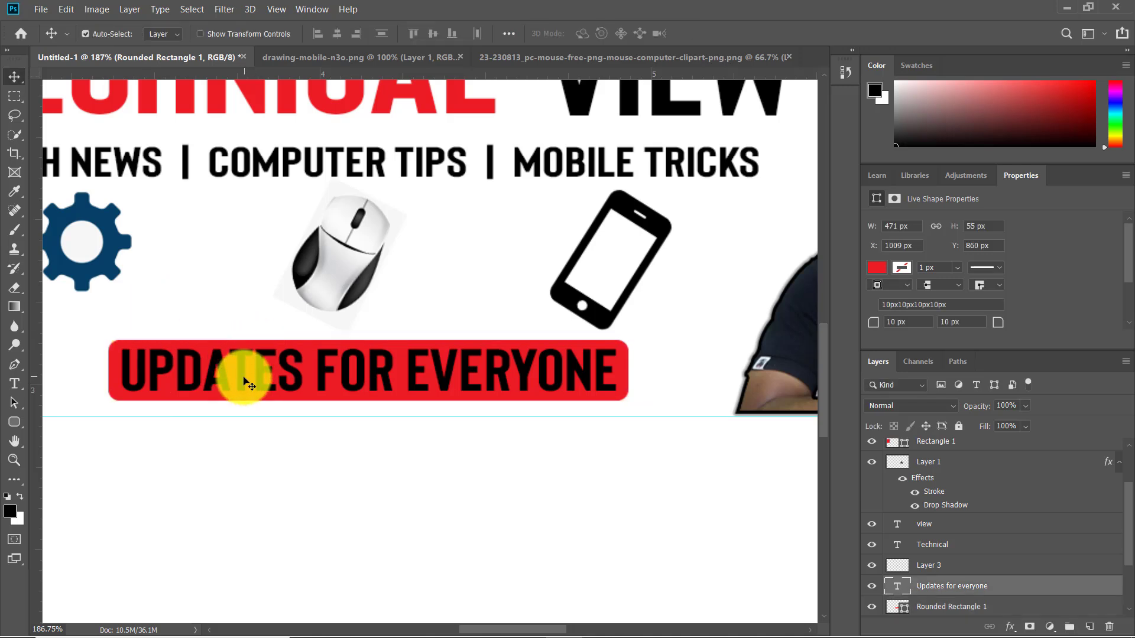
key("t")
triple_click(244, 376)
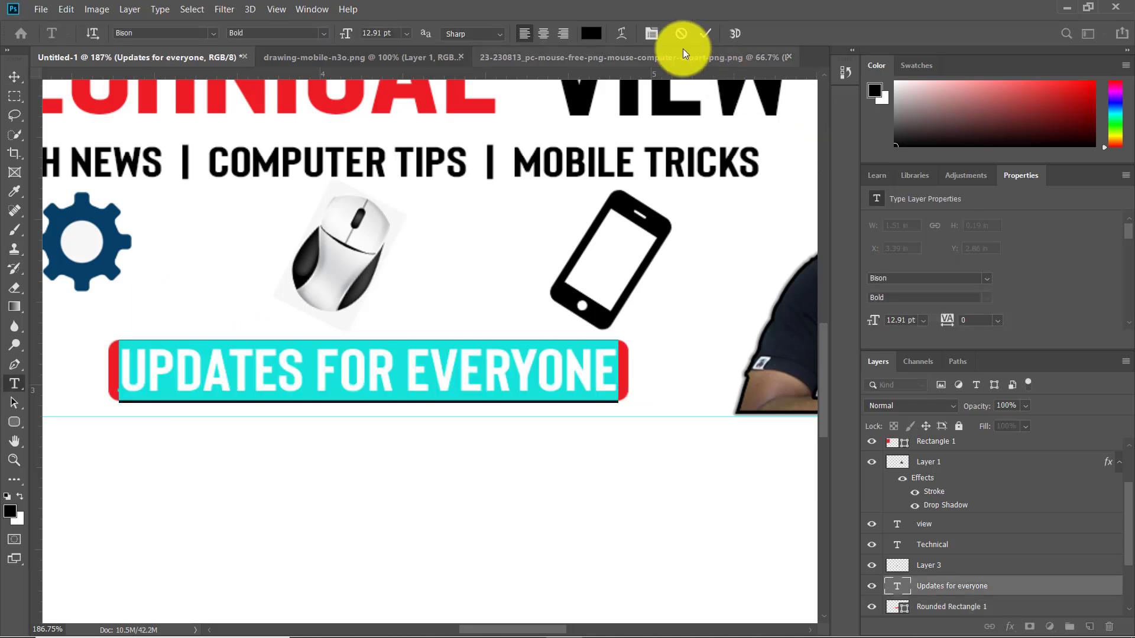
left_click(590, 33)
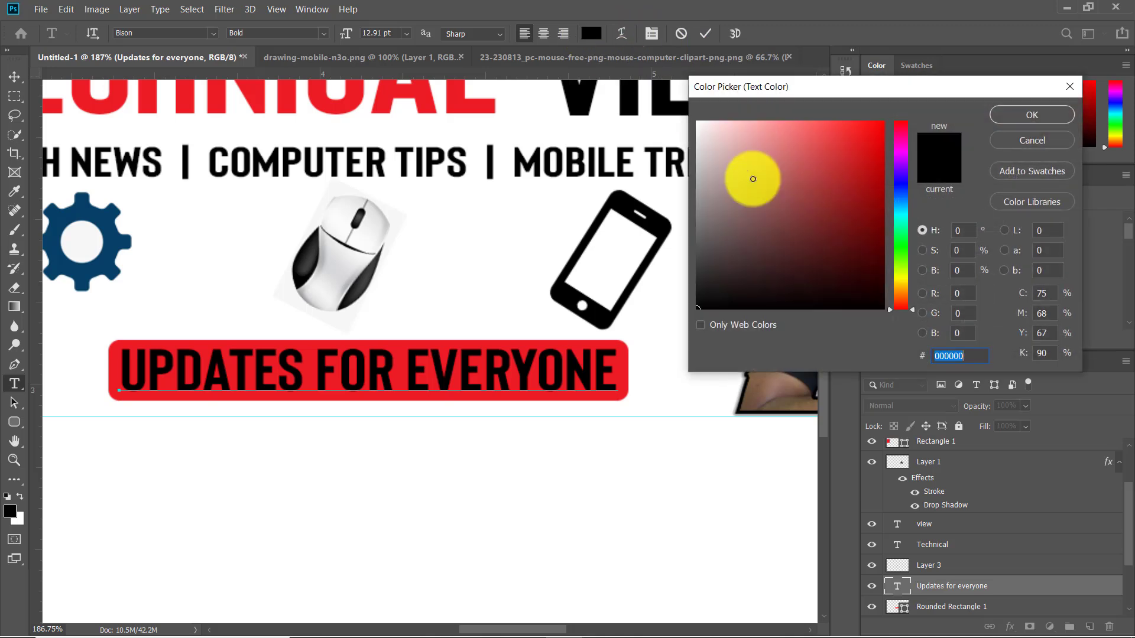
left_click_drag(760, 187, 686, 112)
left_click(1026, 115)
left_click(536, 362)
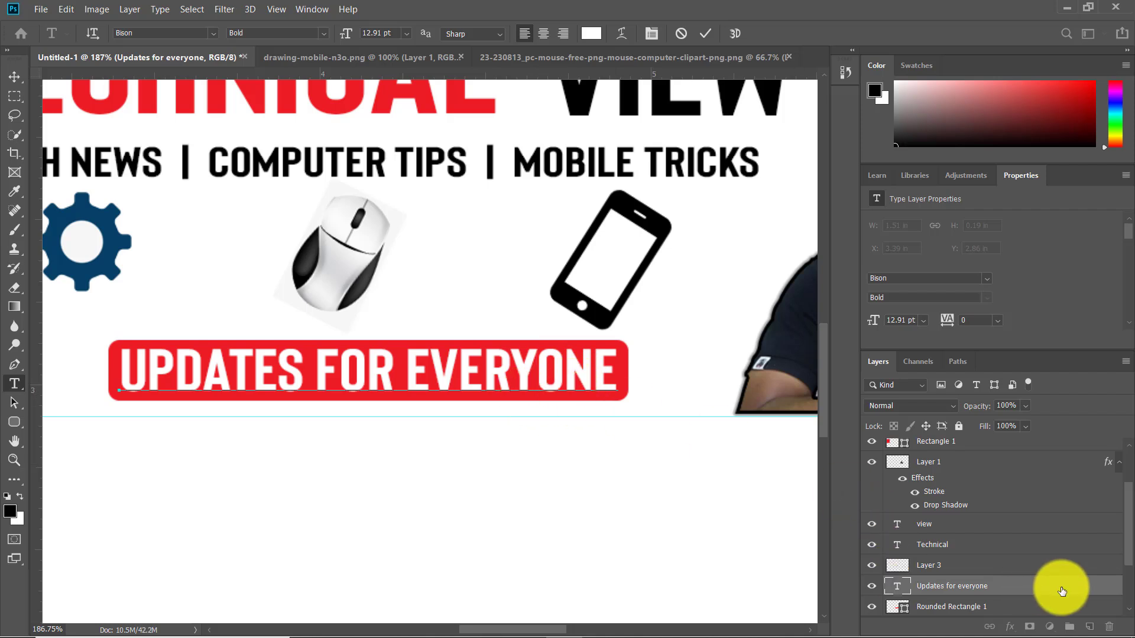
Add a white 3 px inside stroke to the UPDATES FOR EVERYONE text layer
double_click(1062, 592)
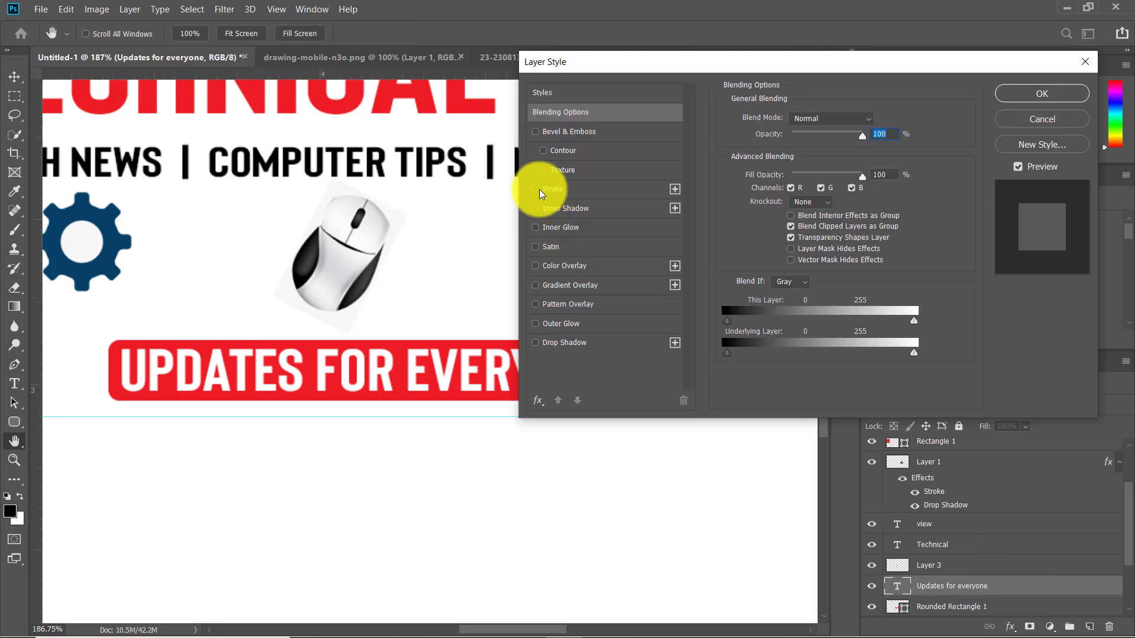
left_click(565, 189)
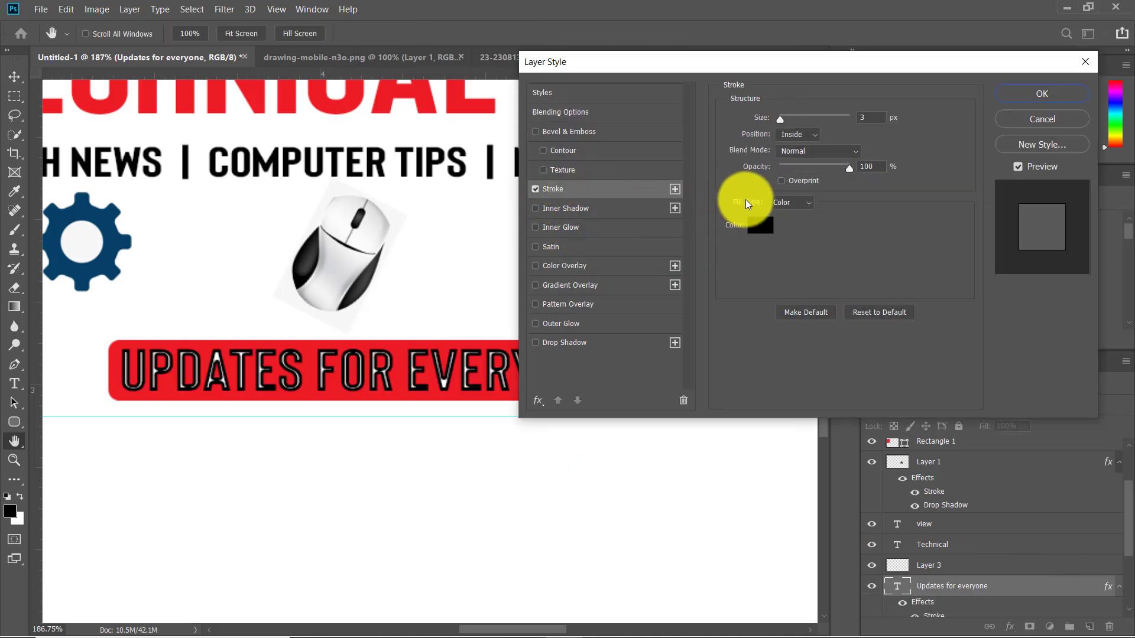
left_click(760, 227)
left_click_drag(750, 202, 697, 114)
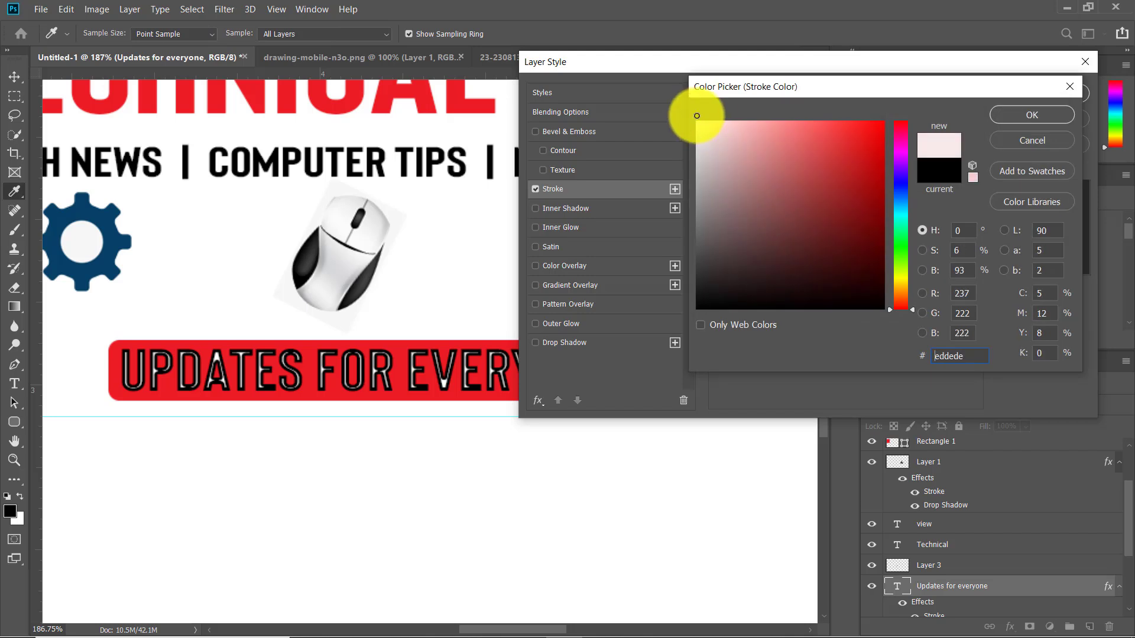
left_click(1006, 114)
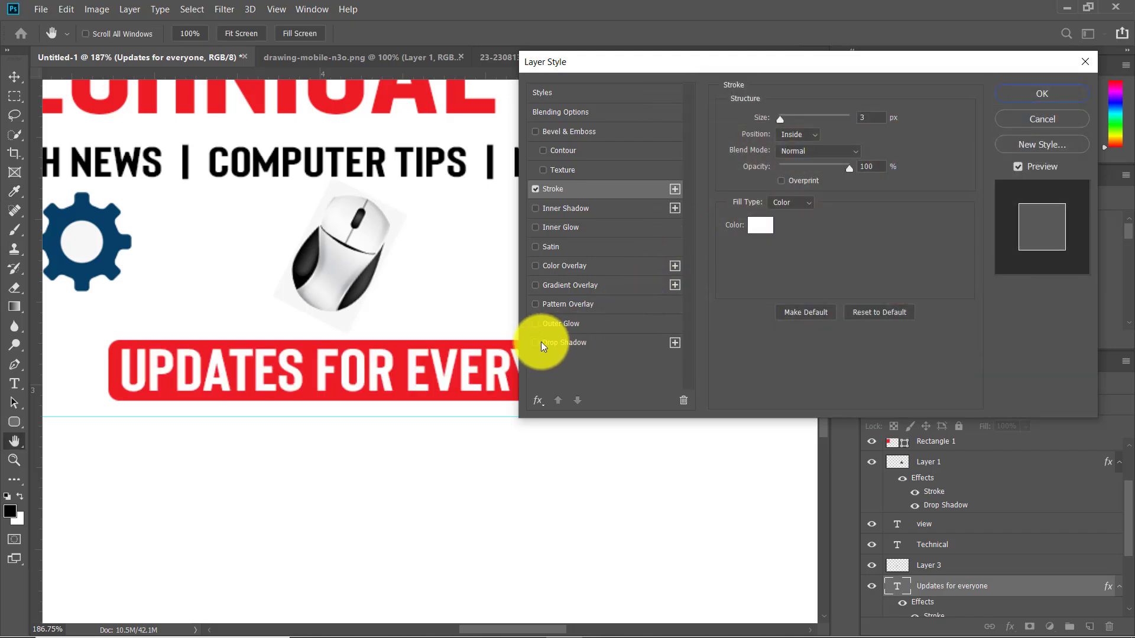
Add a drop shadow with 21% spread to the UPDATES FOR EVERYONE text and apply the layer style
left_click(577, 348)
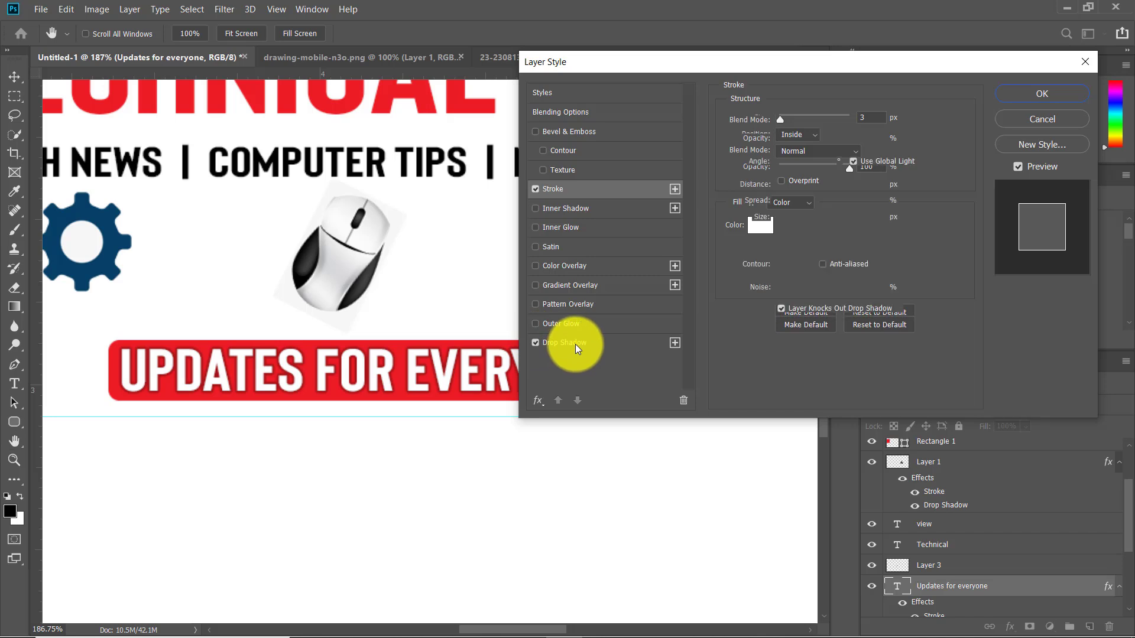
left_click_drag(807, 205, 783, 221)
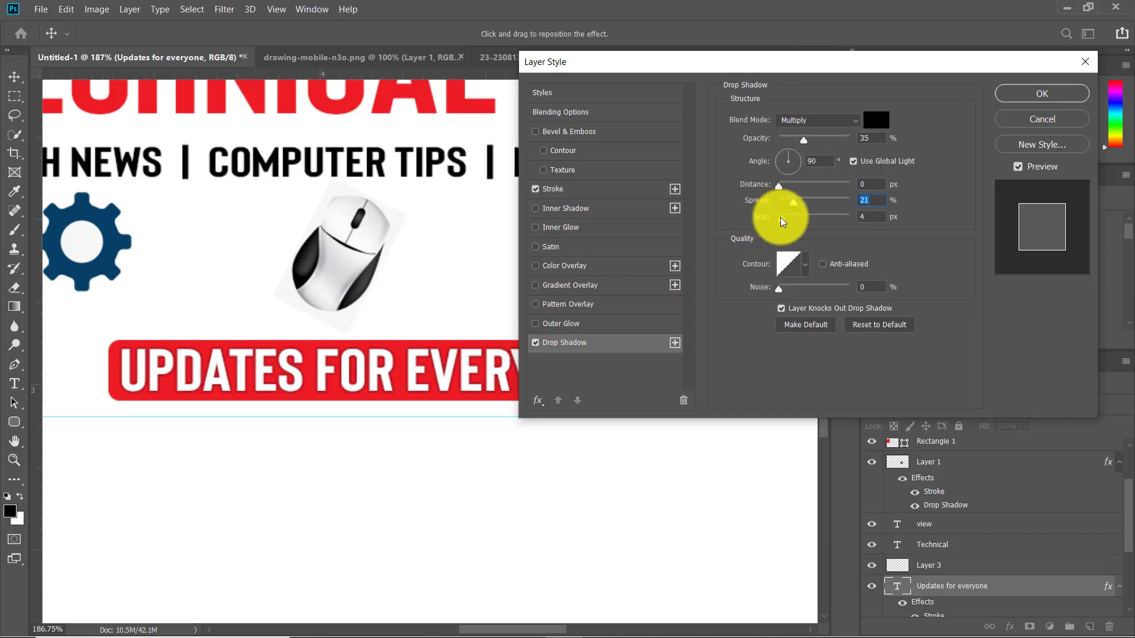
key("Return")
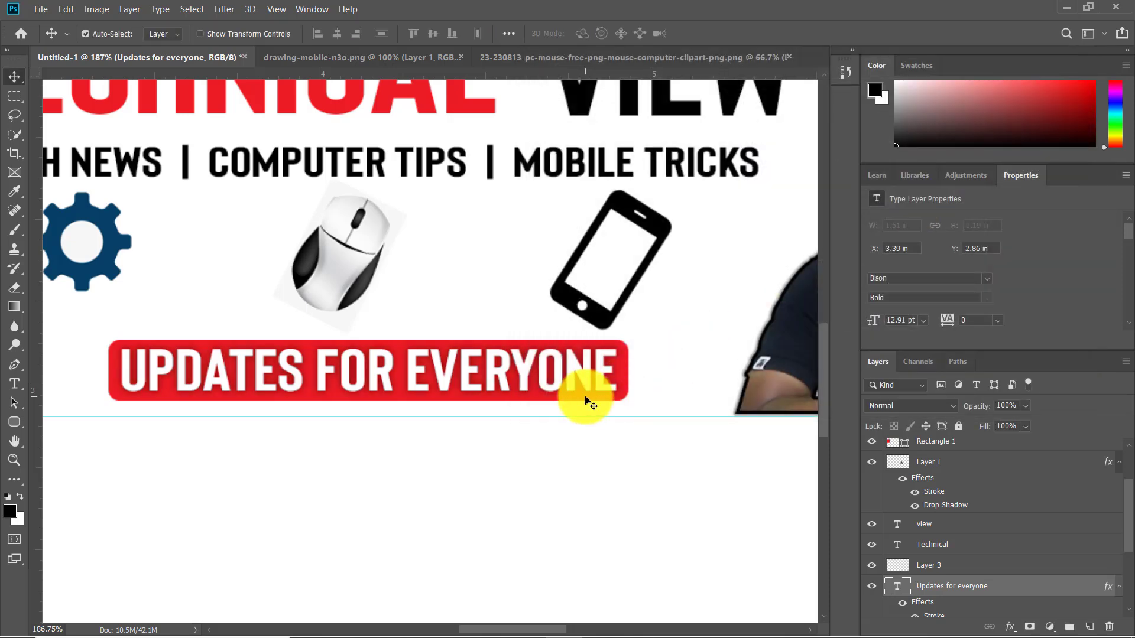
scroll(585, 402, "down", 4)
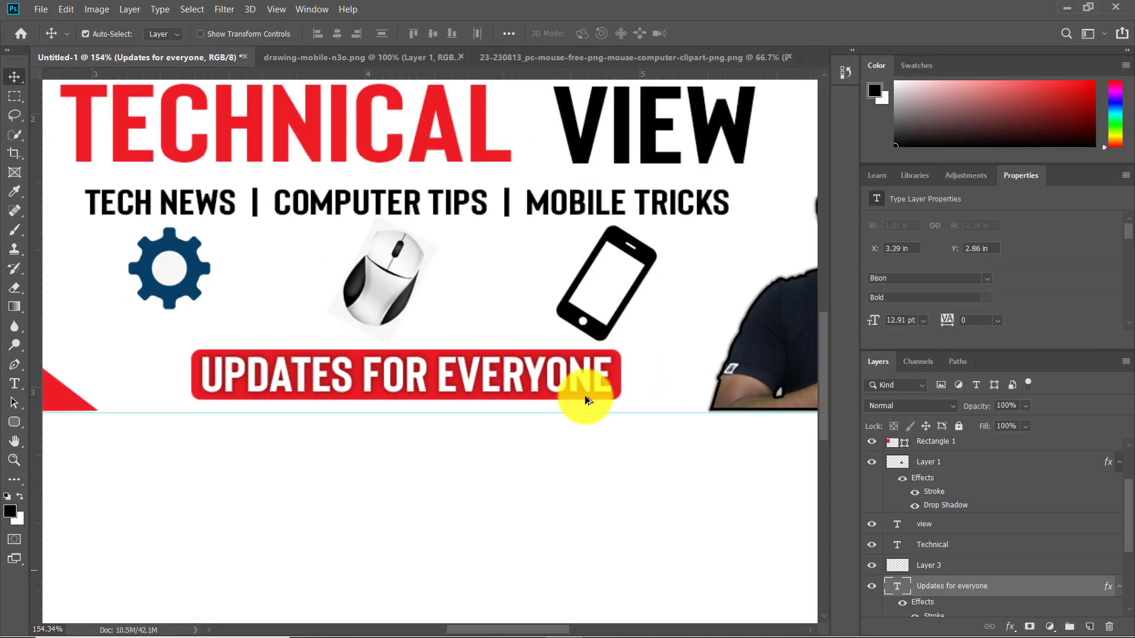
scroll(585, 400, "down", 3)
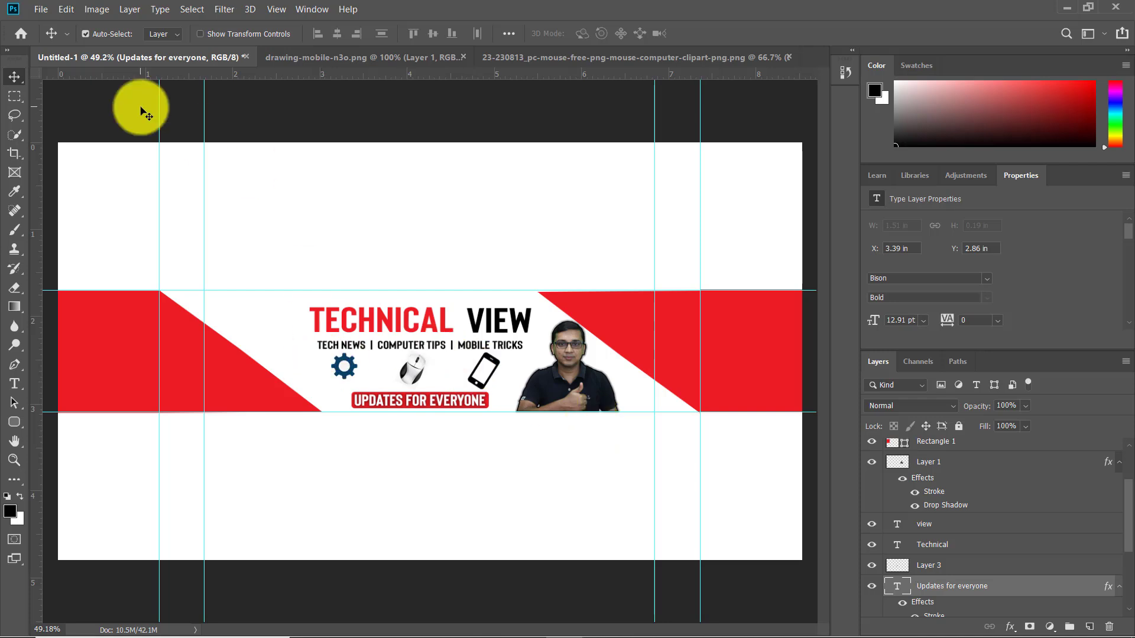
Open the NEW IOGO image and bring the television logo into the banner document as a new layer
left_click(42, 9)
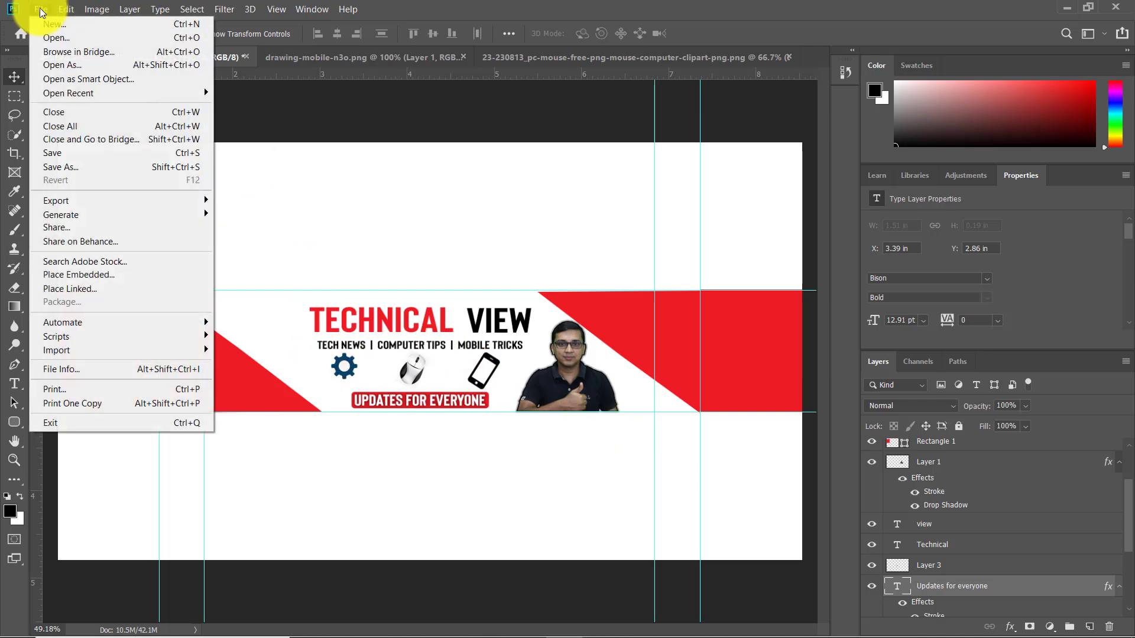
left_click(57, 39)
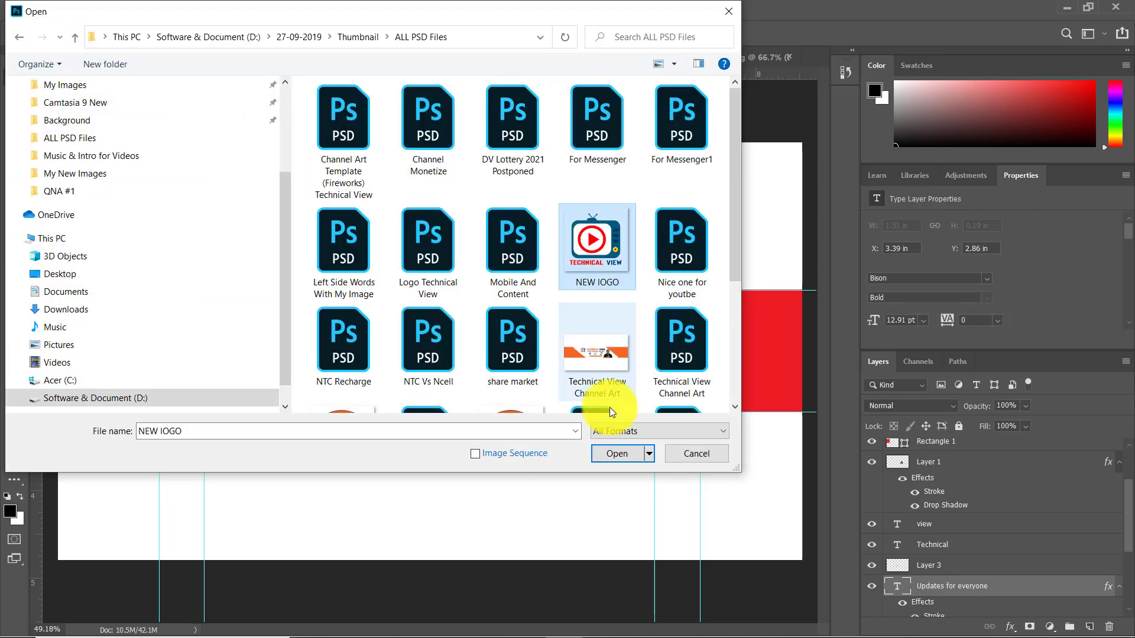
left_click(619, 456)
mouse_move(535, 200)
left_mouse_down()
mouse_move(438, 182)
mouse_move(216, 46)
mouse_move(286, 276)
left_mouse_up()
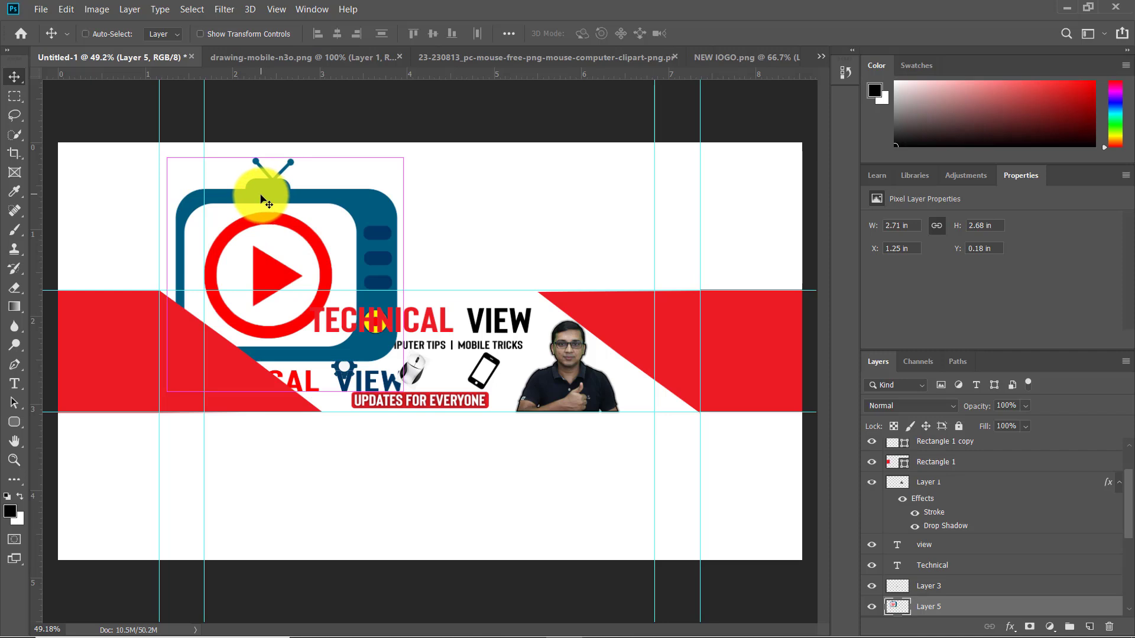
Scale the television logo down to about 0.54 × 0.53 in and place it just before the TECHNICAL title
key("ctrl+t")
left_click_drag(176, 174, 280, 327)
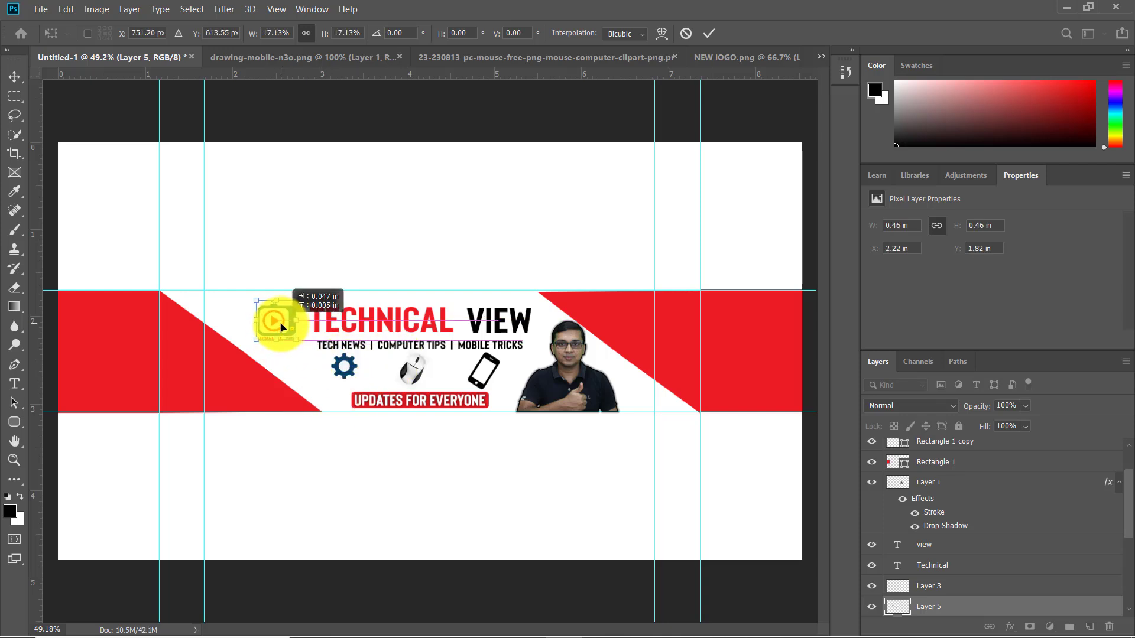
key("Return")
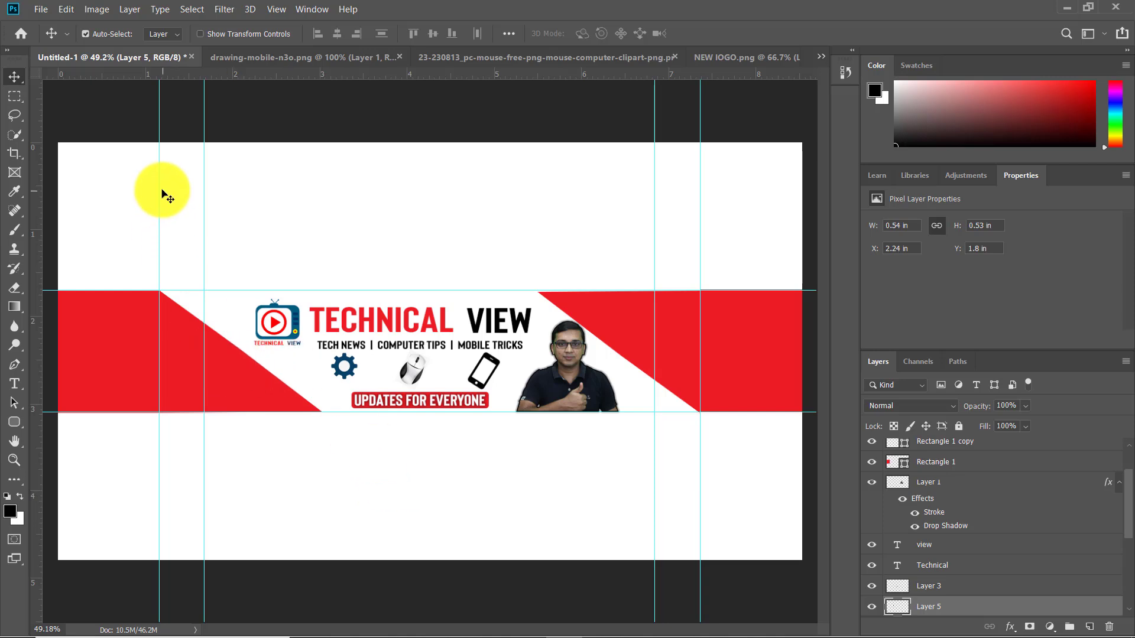
Save the banner as a JPEG named Channel Art for TEchnical View in the ALL PSD Files folder, accepting the JPEG options
left_click(41, 9)
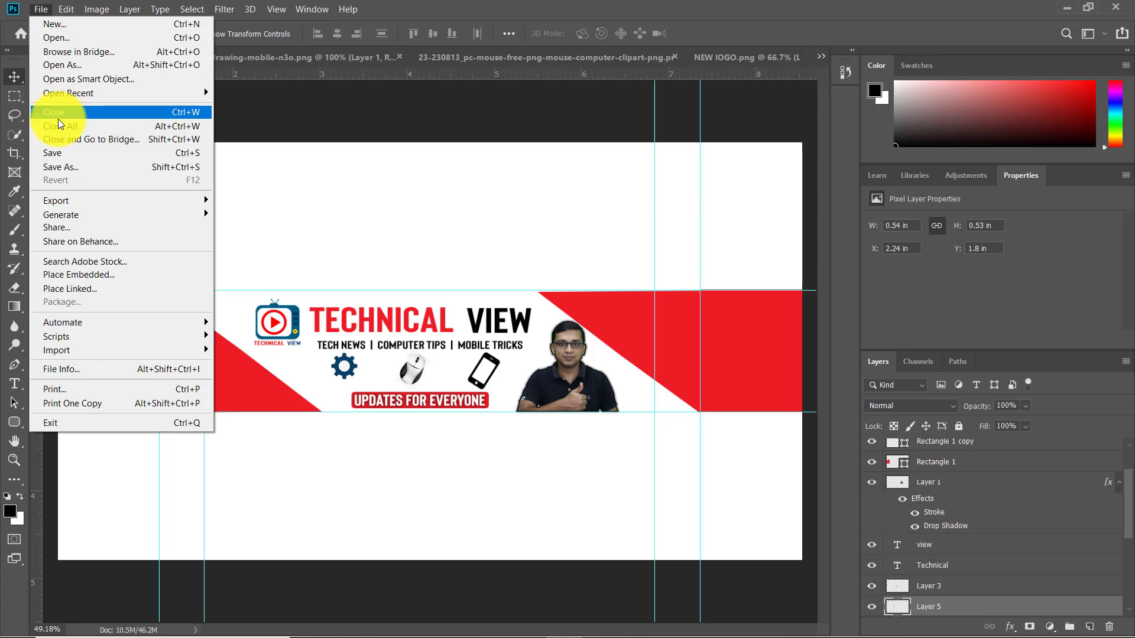
left_click(65, 171)
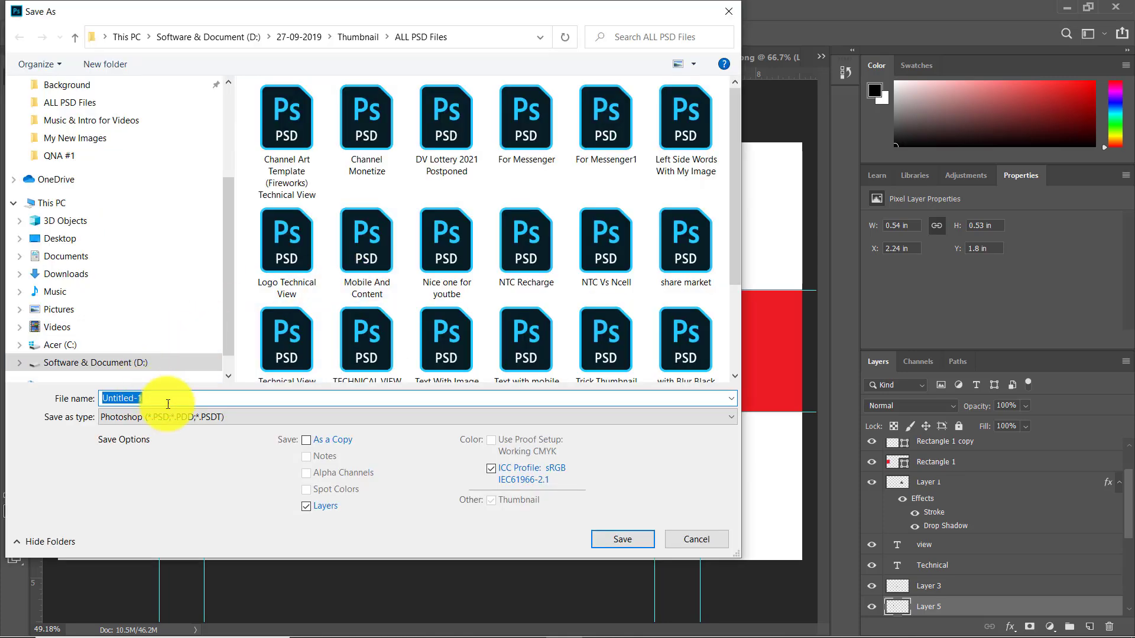
left_click(254, 417)
left_click(172, 260)
left_click(152, 393)
type("Channel Art for TEchnical View")
left_click(622, 540)
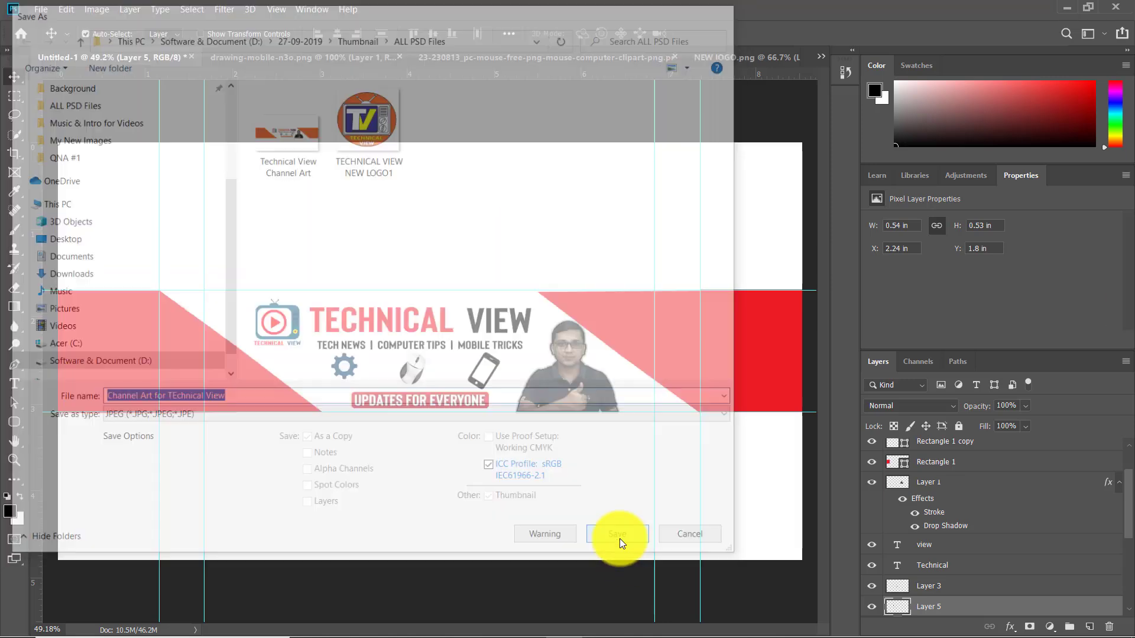
left_click(649, 152)
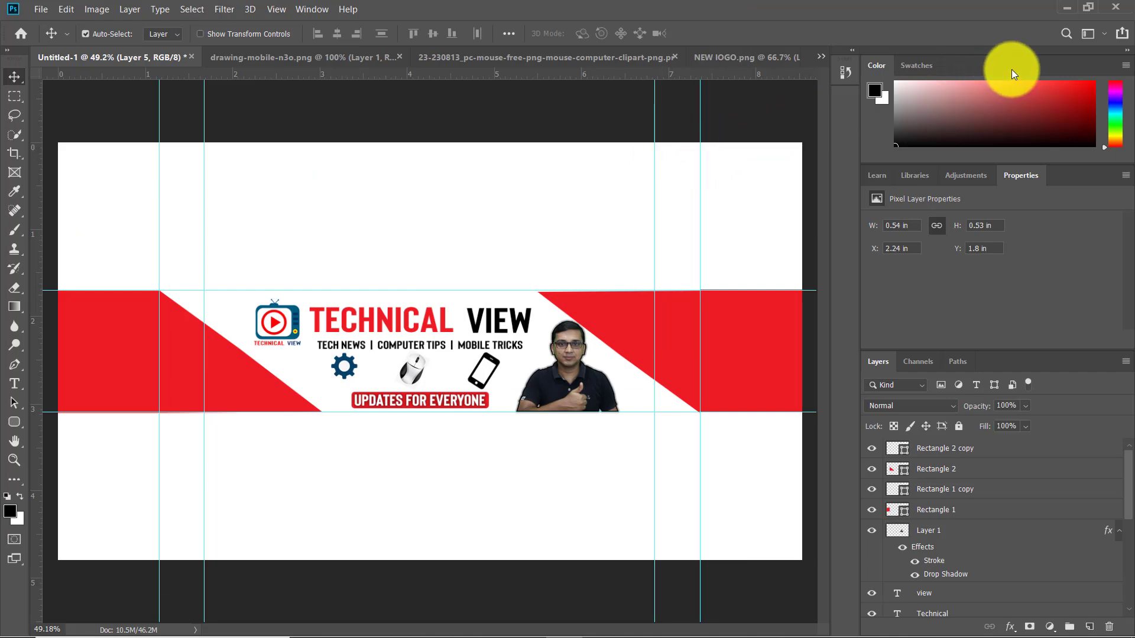
Switch to Chrome and open the Technical View channel page on YouTube
left_click(1071, 9)
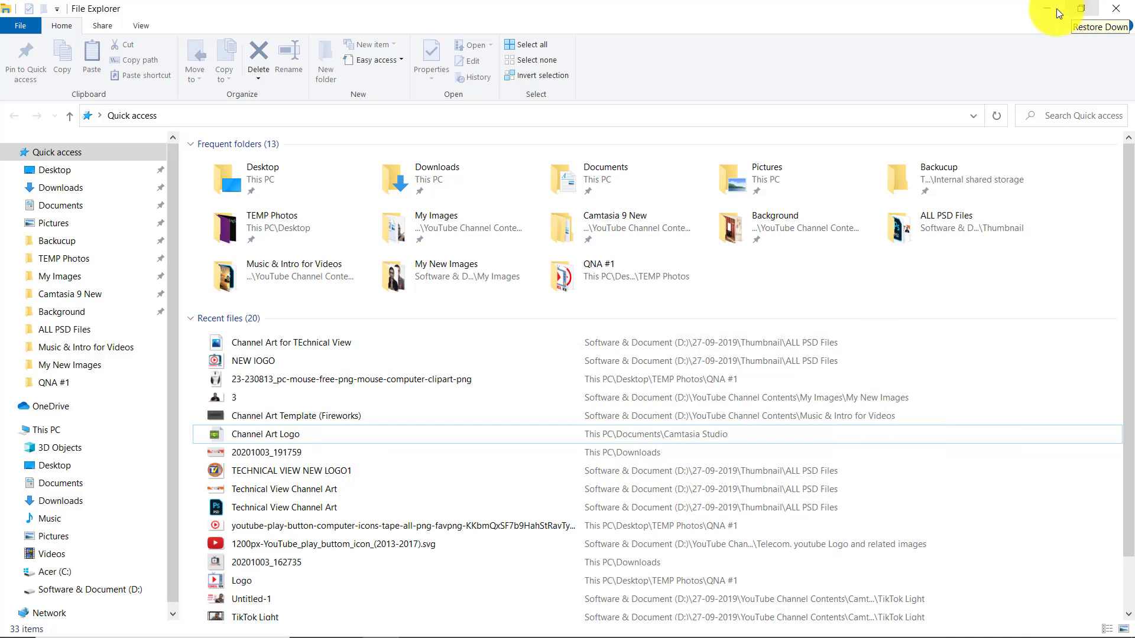
left_click(1056, 7)
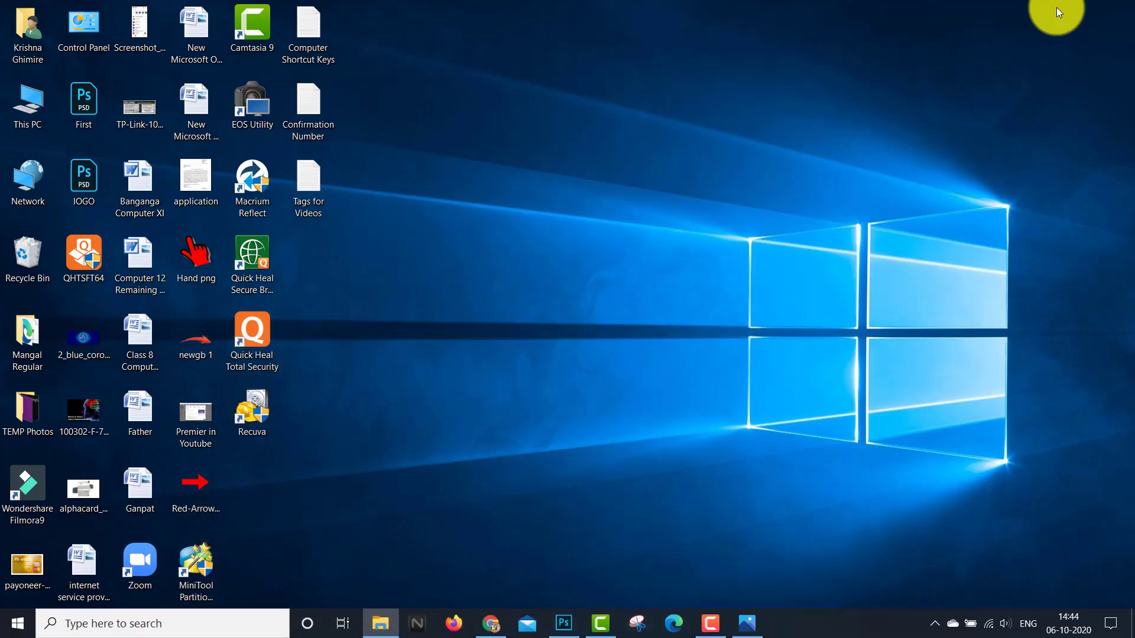
left_click(490, 629)
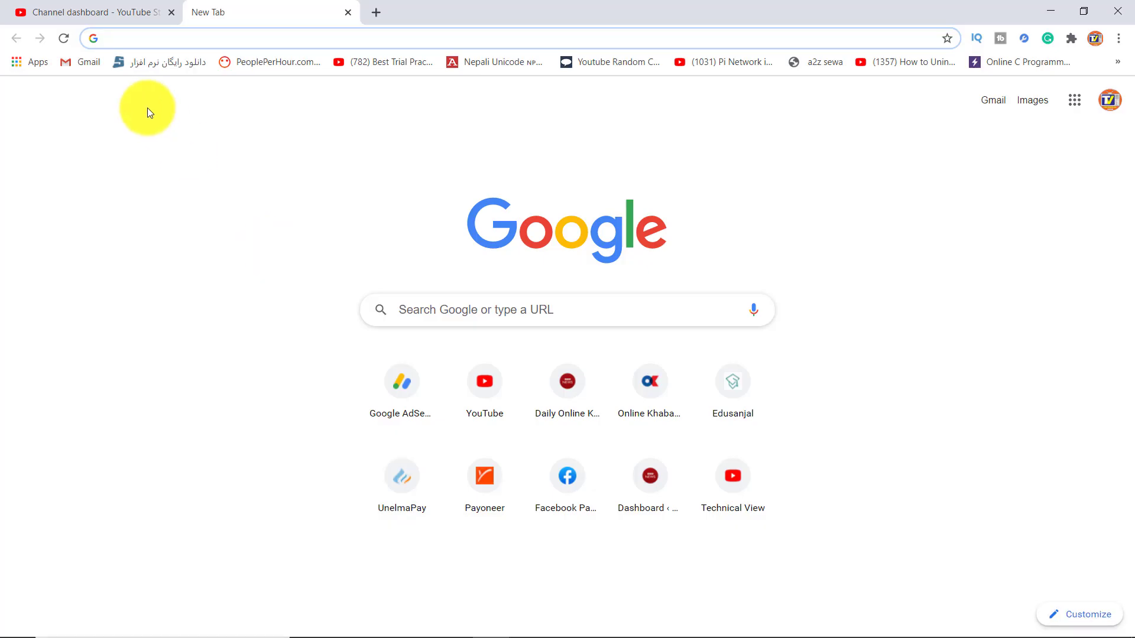
left_click(115, 15)
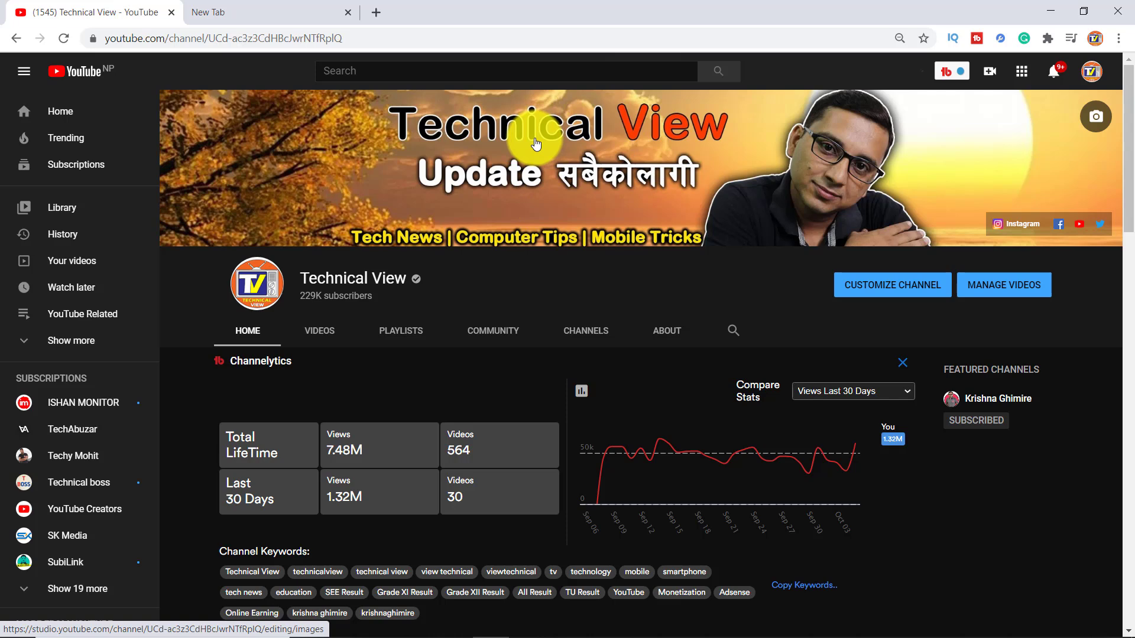
Open the channel customization in YouTube Studio and show its branding settings
left_click(892, 288)
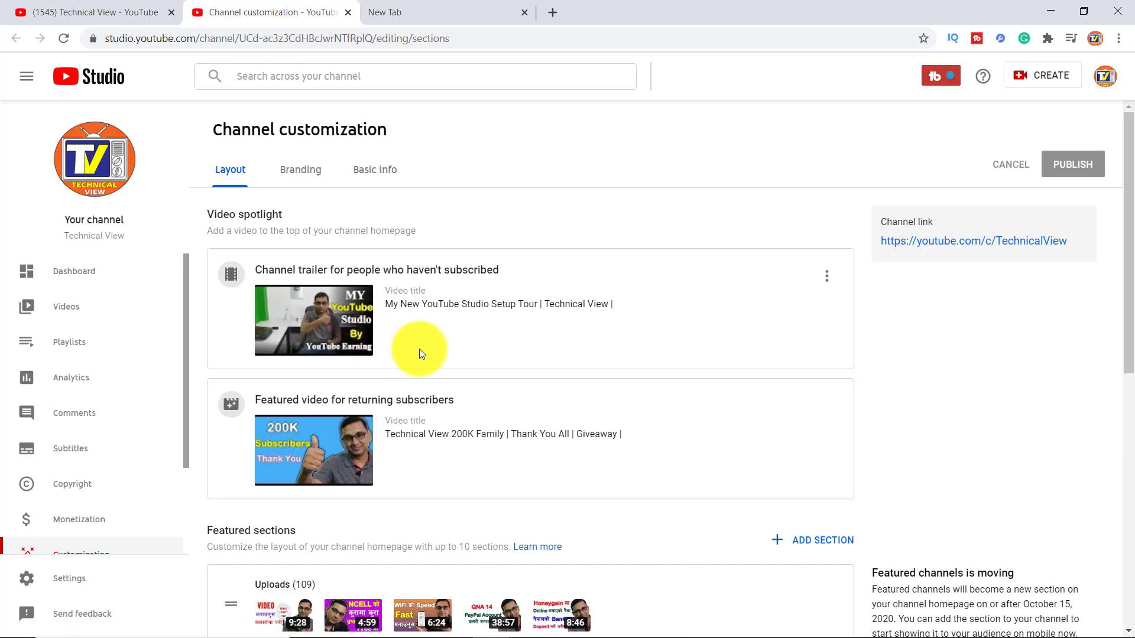
scroll(421, 349, "down", 2)
scroll(423, 350, "down", 3)
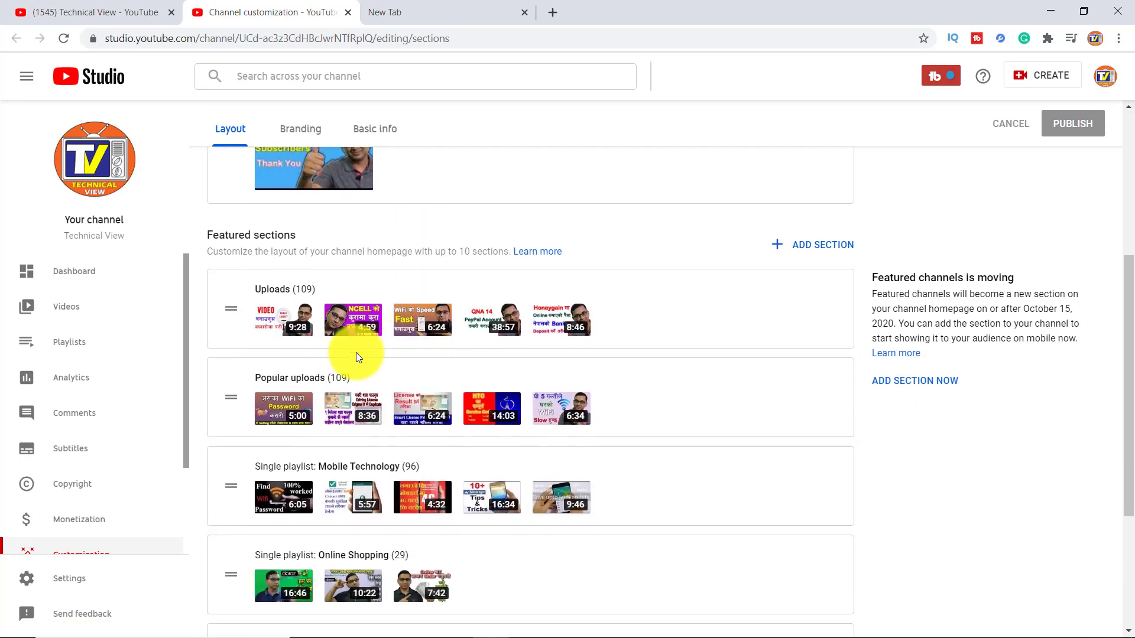
scroll(357, 353, "up", 5)
left_click(300, 170)
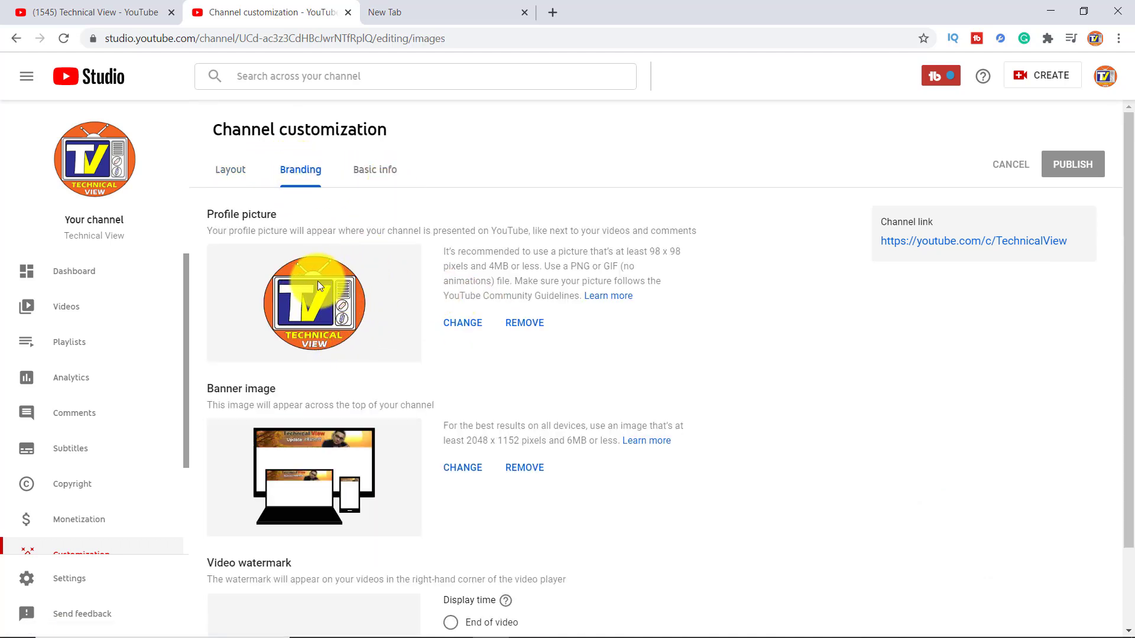
Replace the channel's profile picture with the blue television TECHNICAL VIEW logo and accept the circular crop
left_click(470, 329)
left_click(130, 283)
double_click(348, 126)
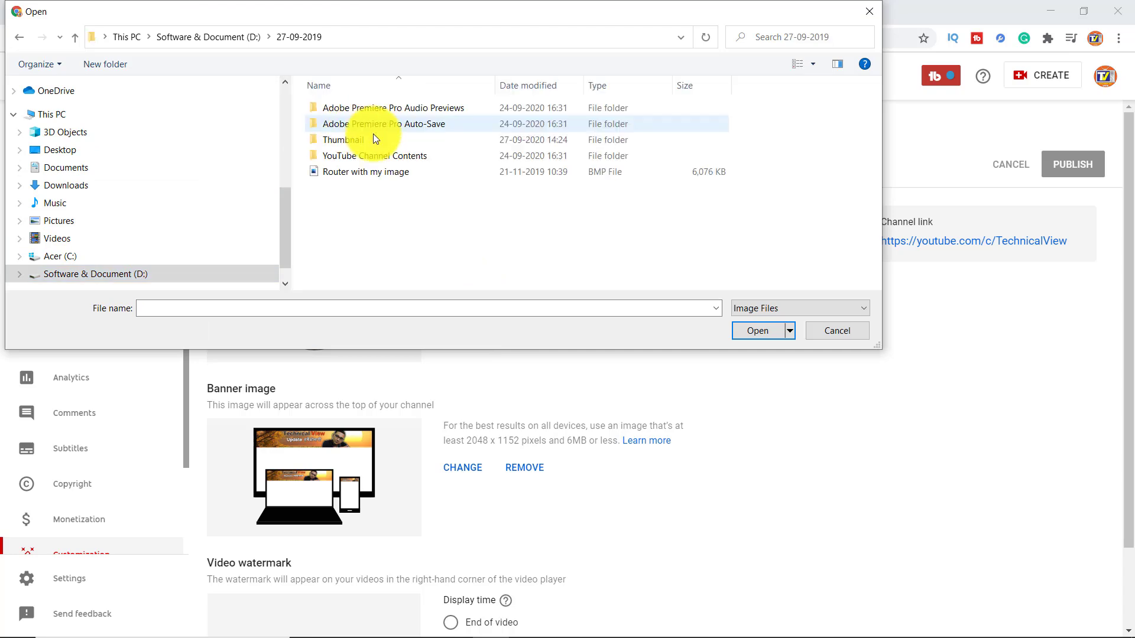
double_click(356, 144)
left_click(427, 124)
left_click(753, 332)
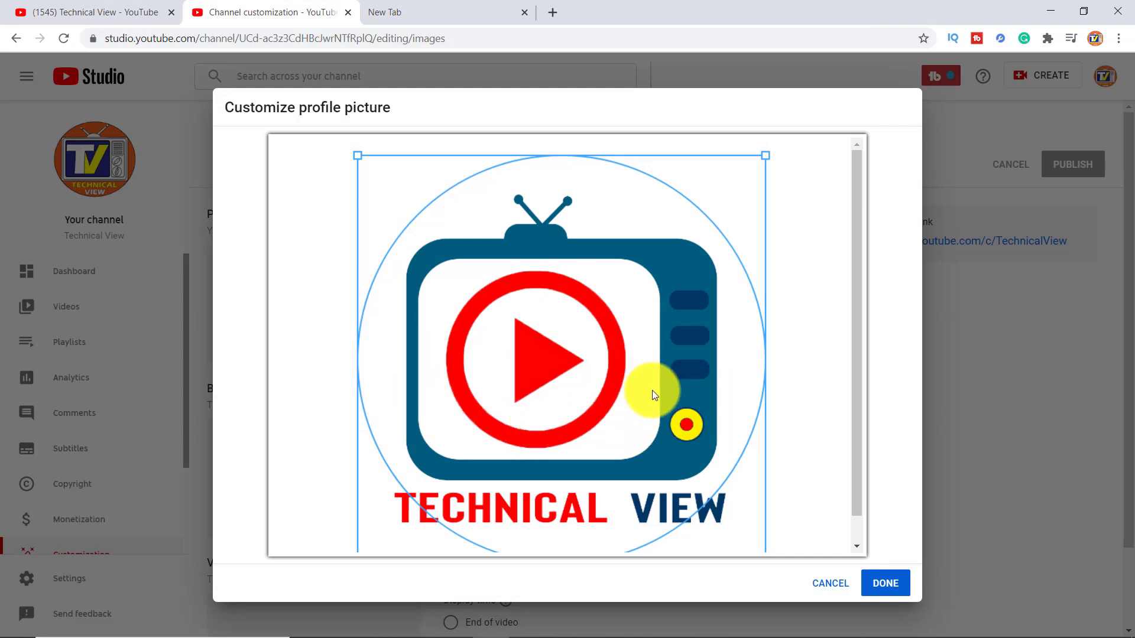
scroll(651, 382, "down", 1)
left_click(885, 583)
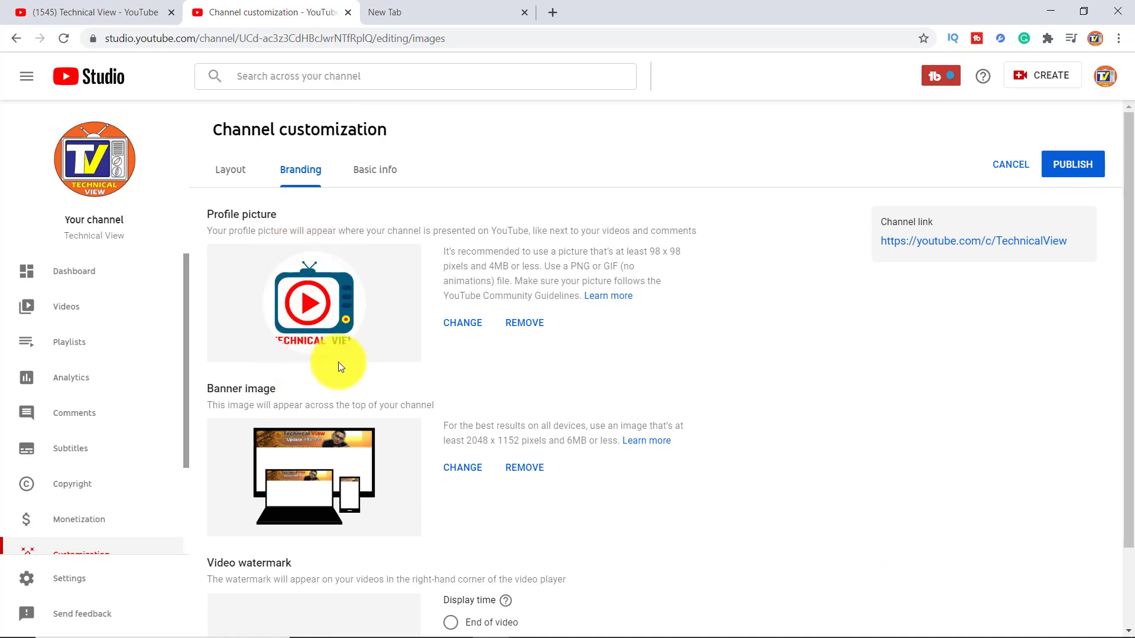
Replace the channel's banner image with the orange TECHNICAL VIEW channel art, accept the crop and publish the branding changes
scroll(355, 343, "down", 2)
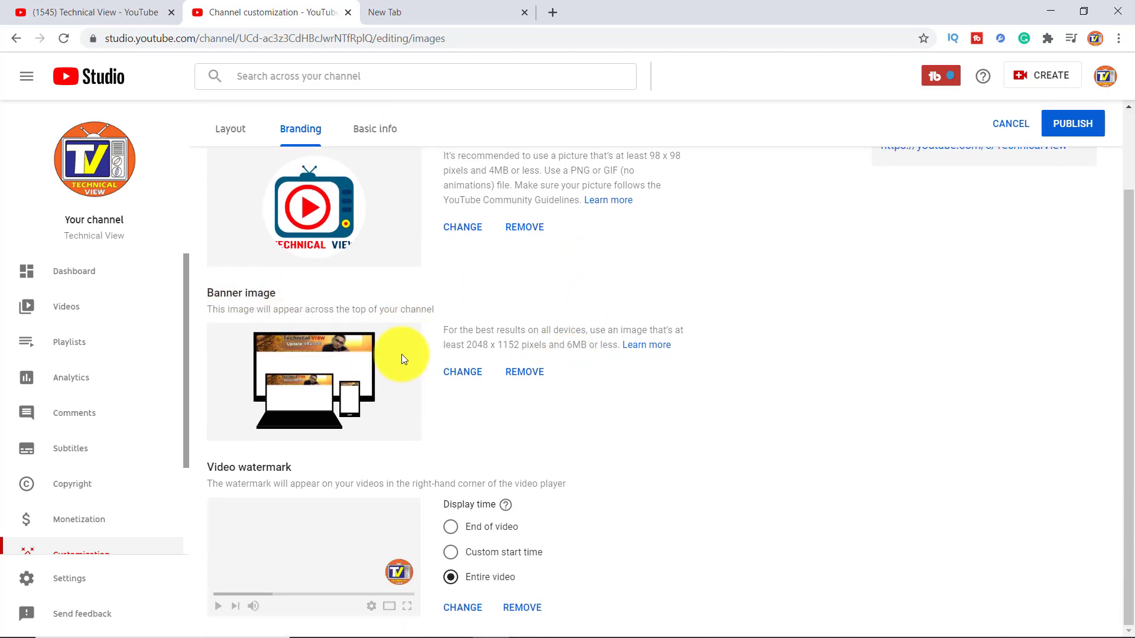
left_click(470, 378)
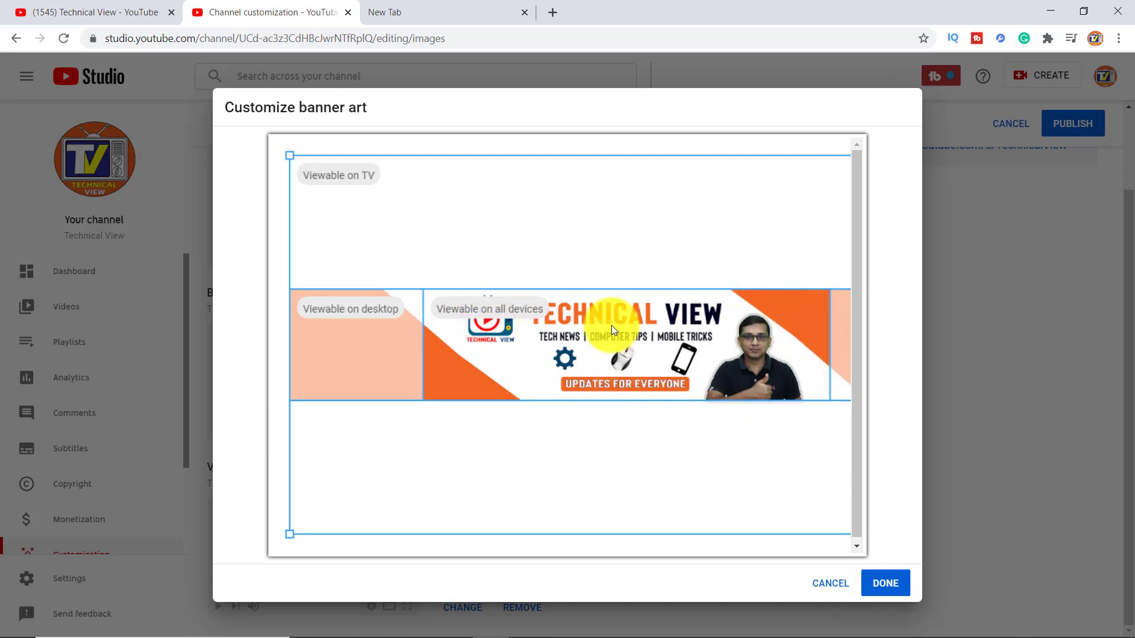
scroll(831, 365, "down", 1)
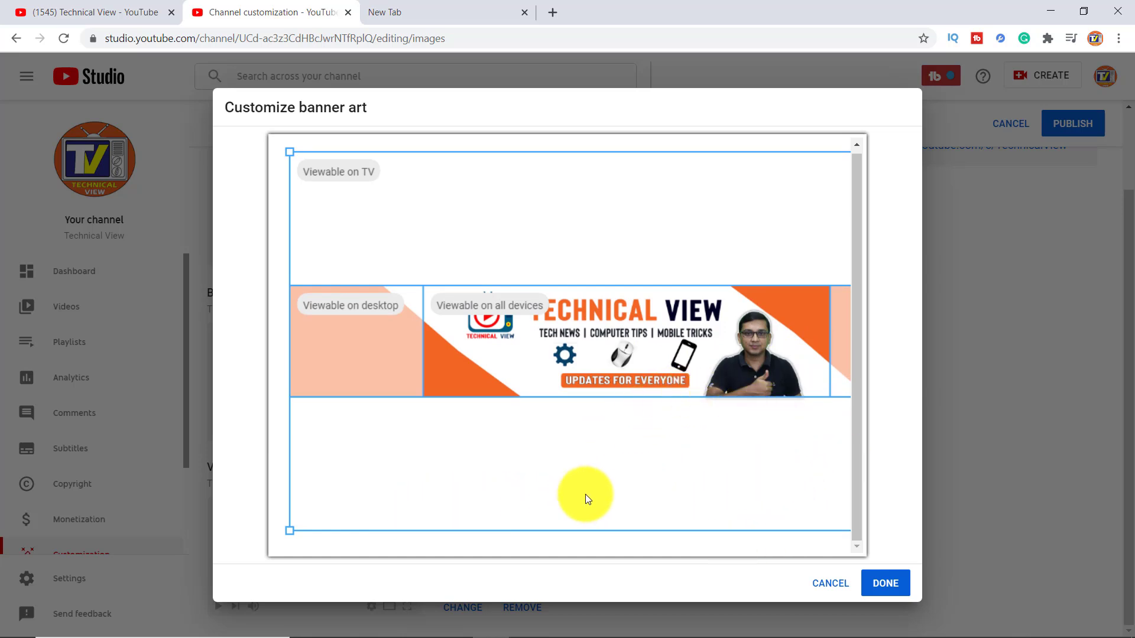
left_click(882, 585)
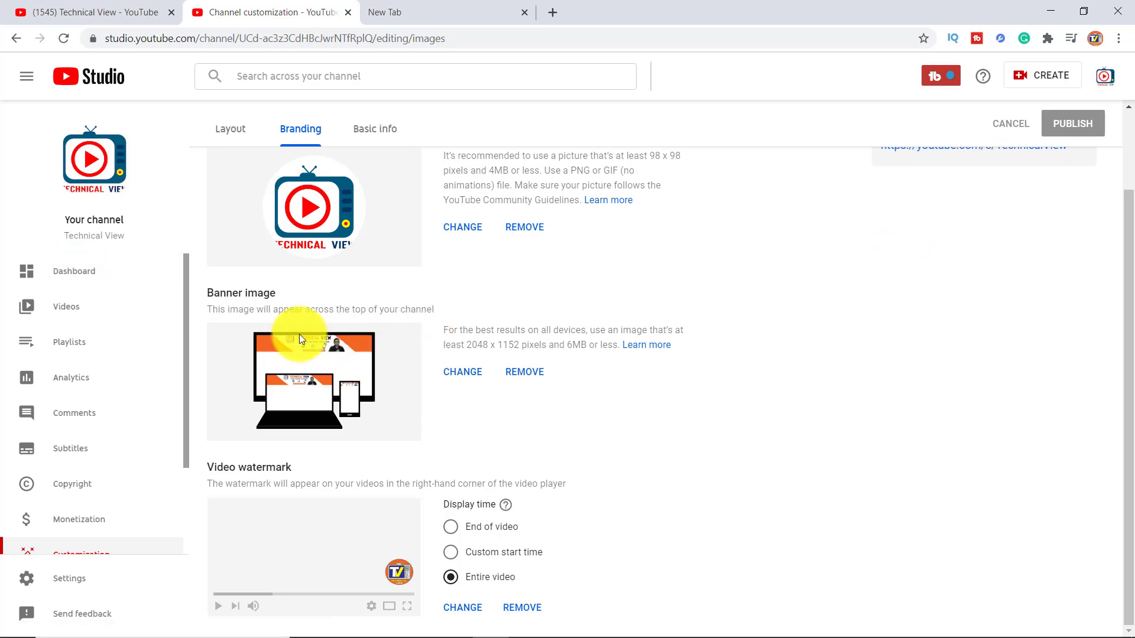
Open the public channel page and examine the new banner and profile picture
left_click(1109, 84)
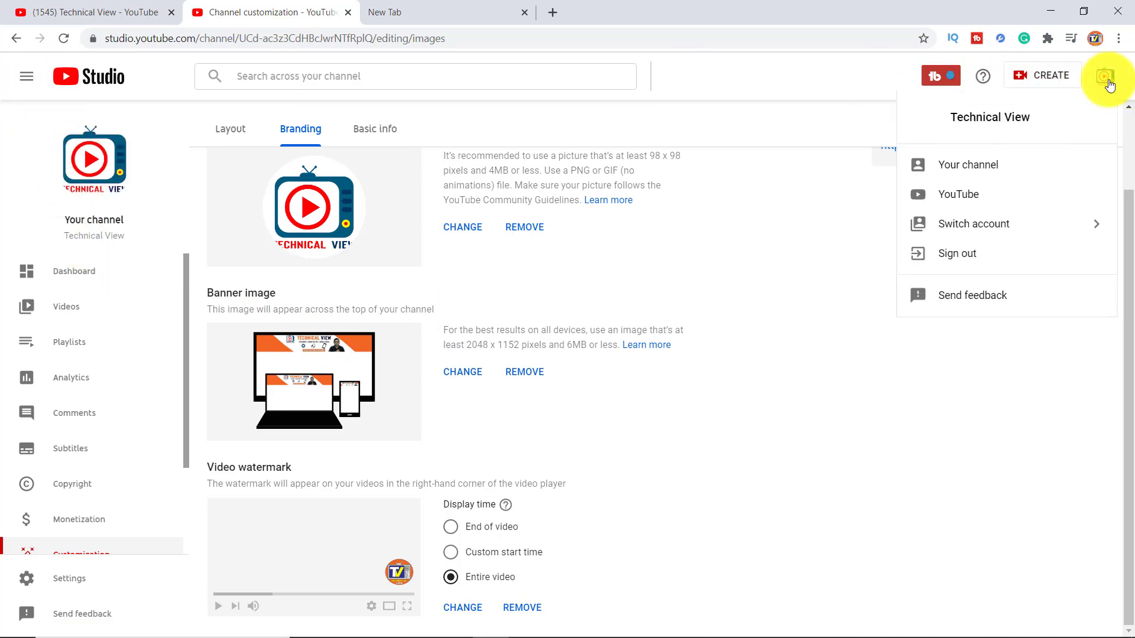
left_click(979, 172)
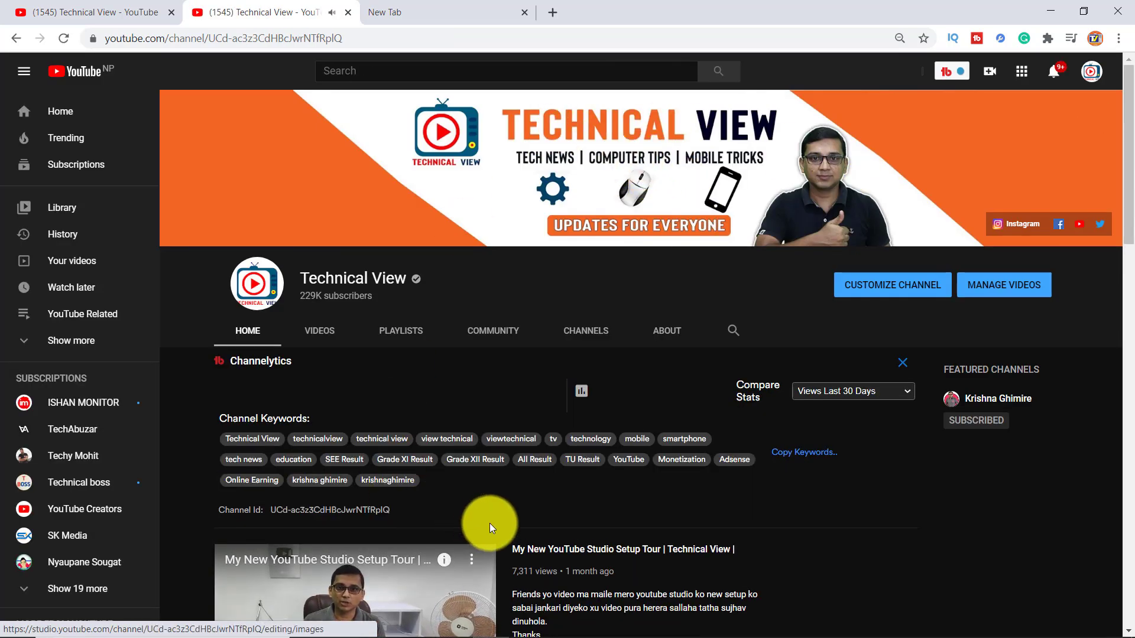
scroll(484, 523, "down", 4)
scroll(267, 438, "up", 2)
scroll(265, 414, "down", 5)
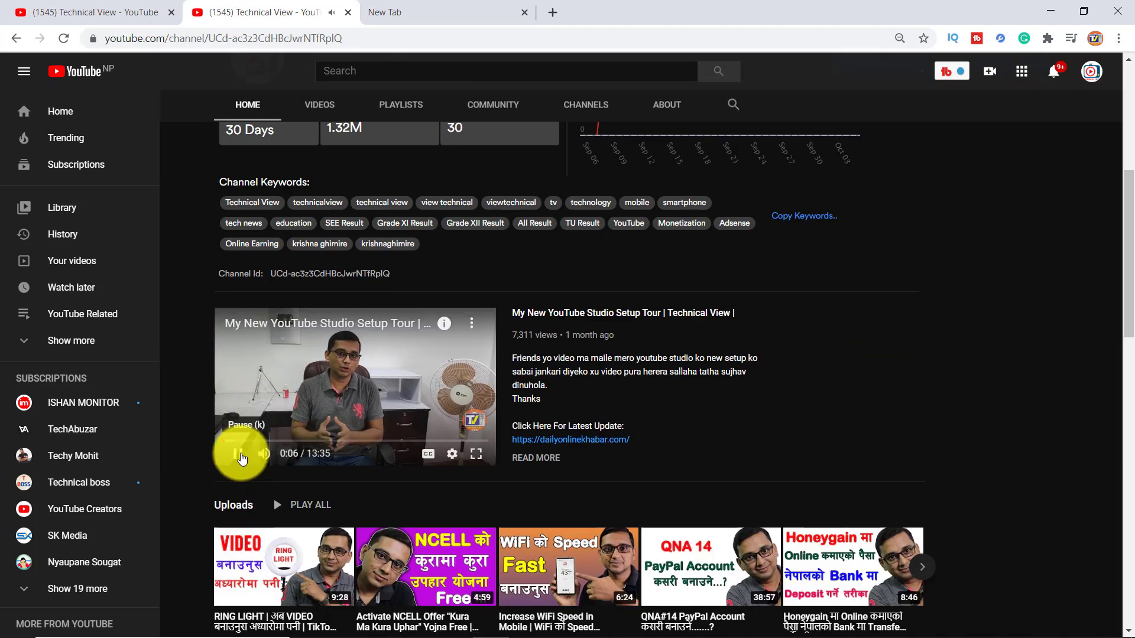
scroll(803, 420, "up", 6)
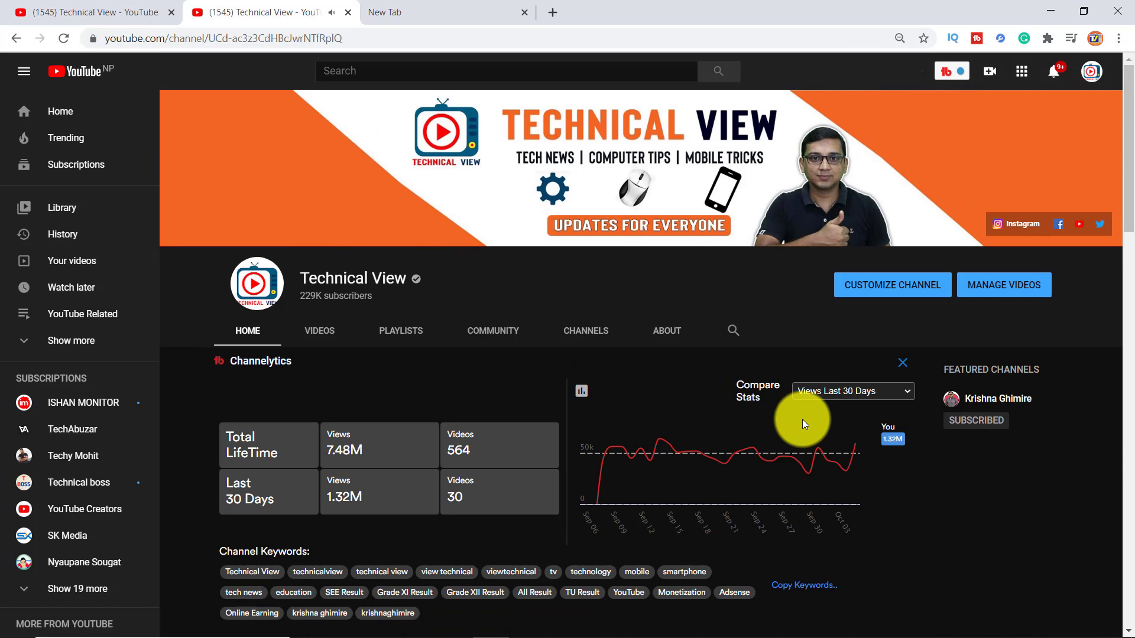